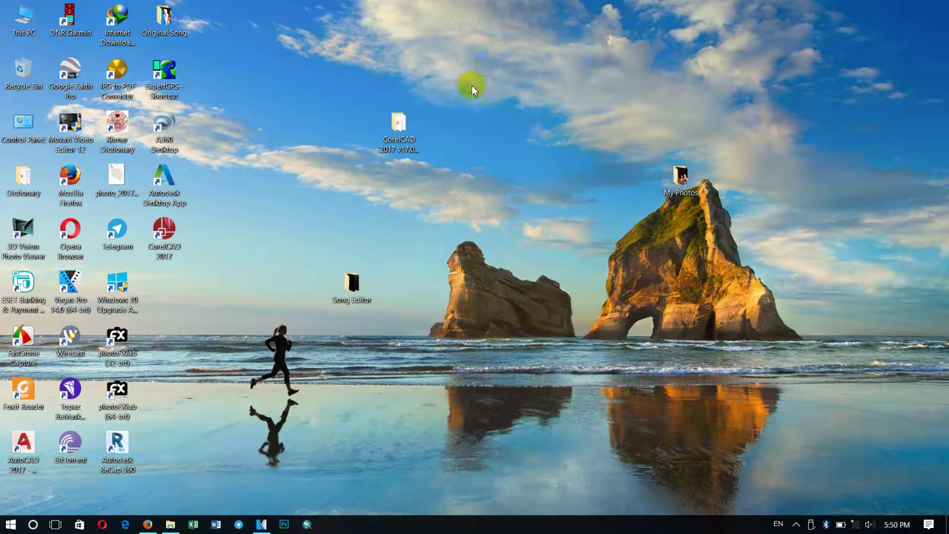
right_click(463, 69)
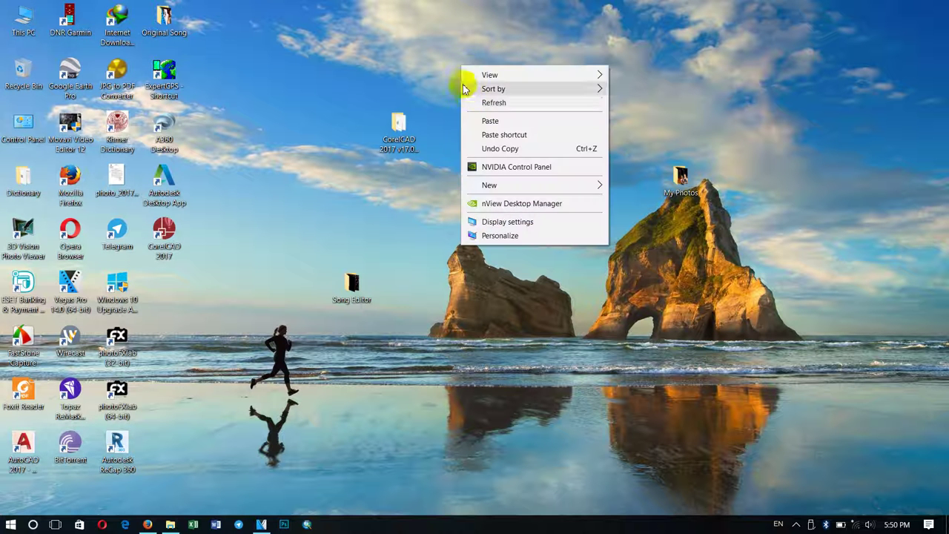
click(467, 99)
right_click(442, 33)
click(464, 65)
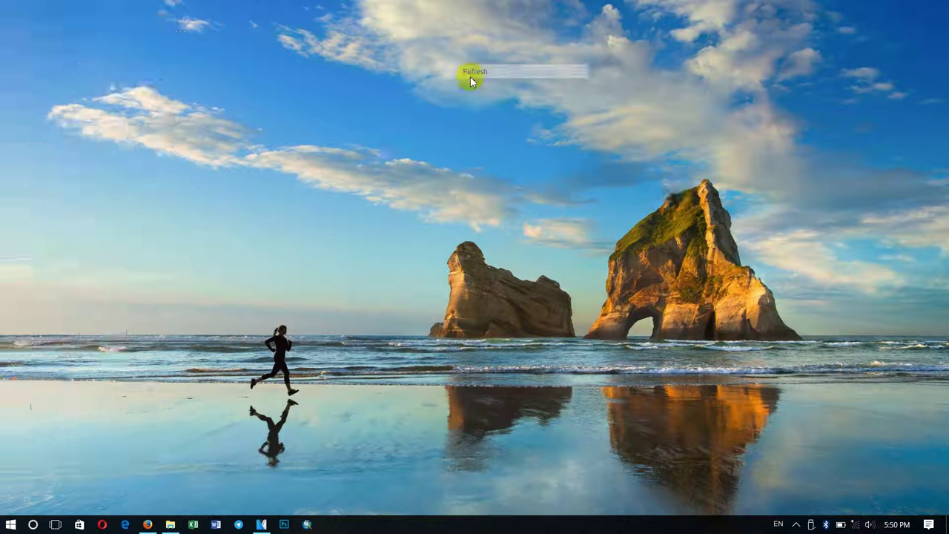
Switch to VEGAS Pro, look at its Video FX presets, and minimize it again.
click(263, 525)
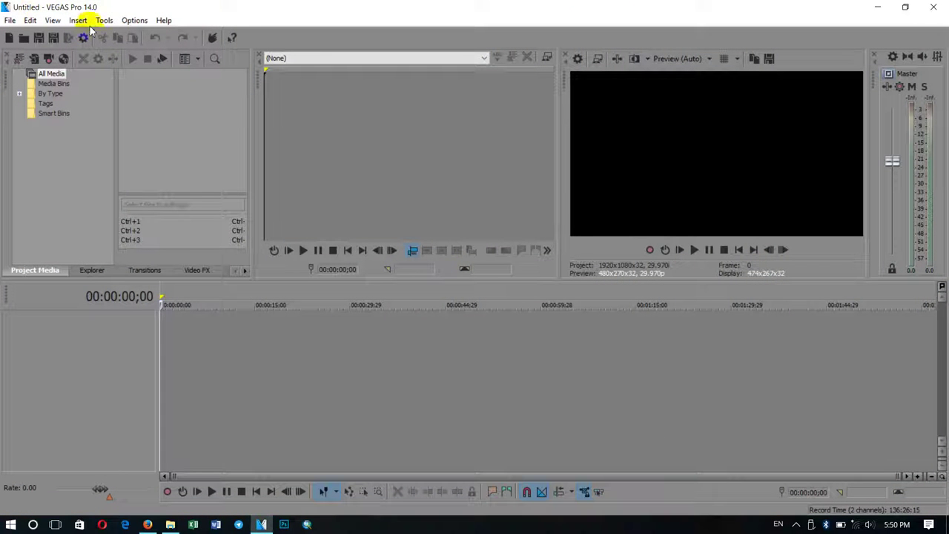
click(219, 271)
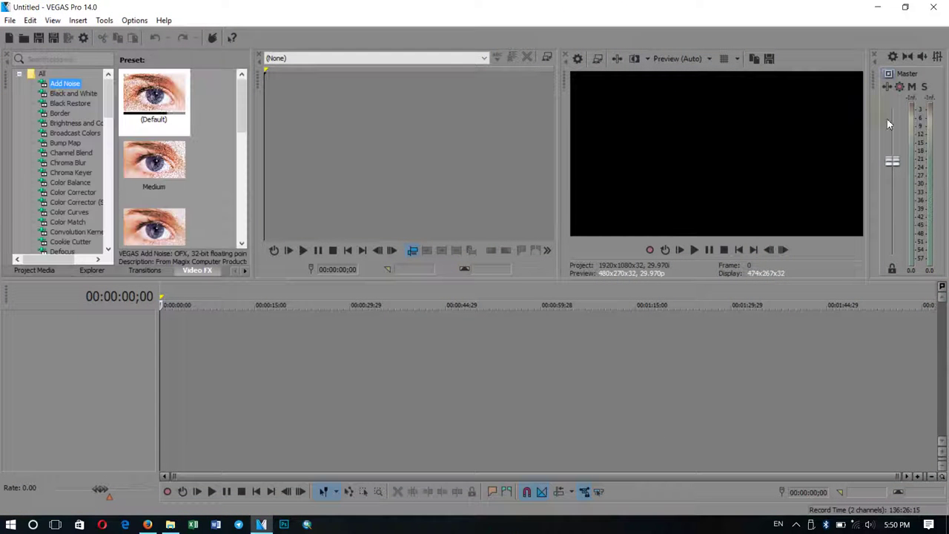
click(875, 7)
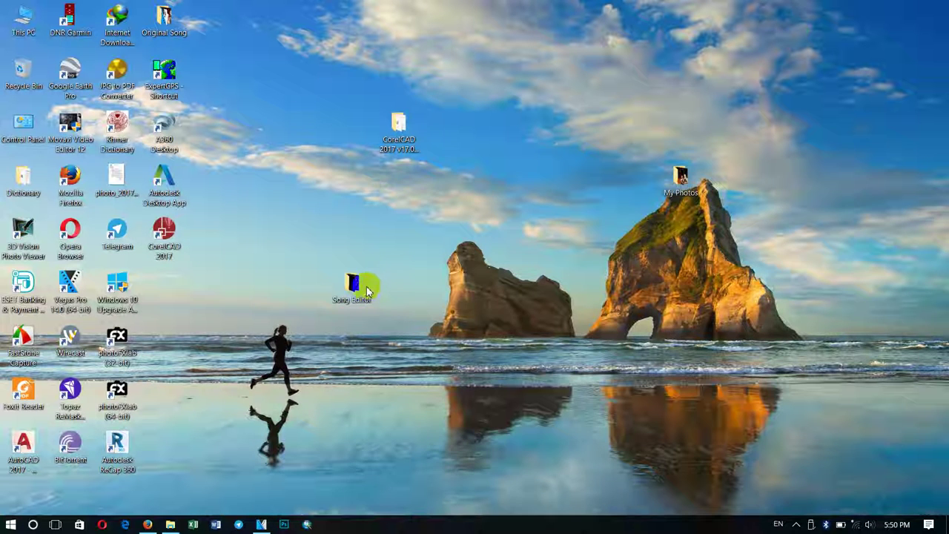
Open the Original Song PSD file from the desktop's Song Editor folder in Adobe Photoshop CC 2017.
double_click(361, 291)
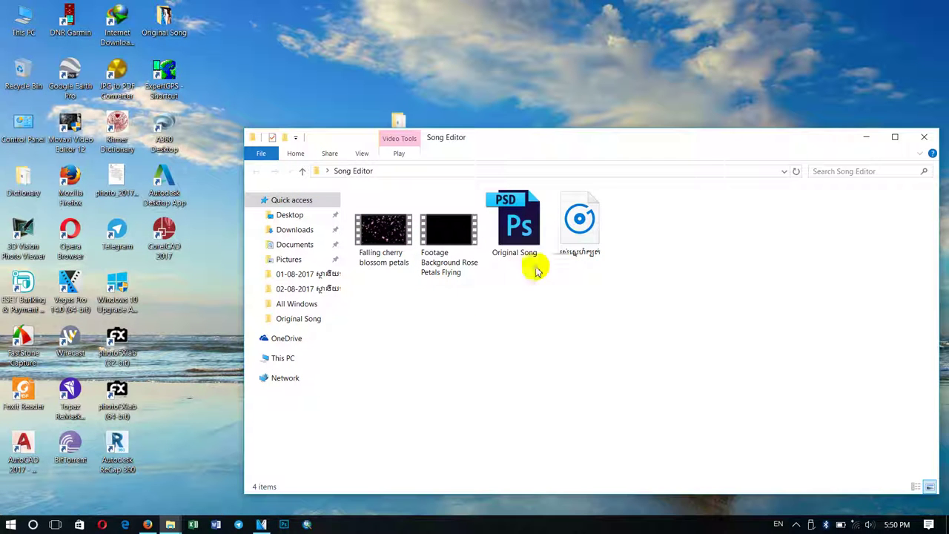
click(586, 256)
click(521, 231)
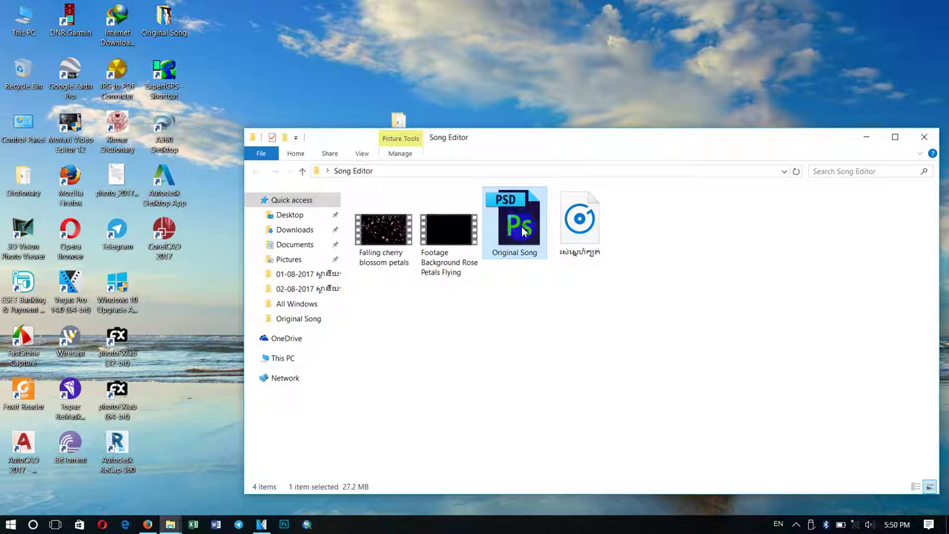
double_click(521, 231)
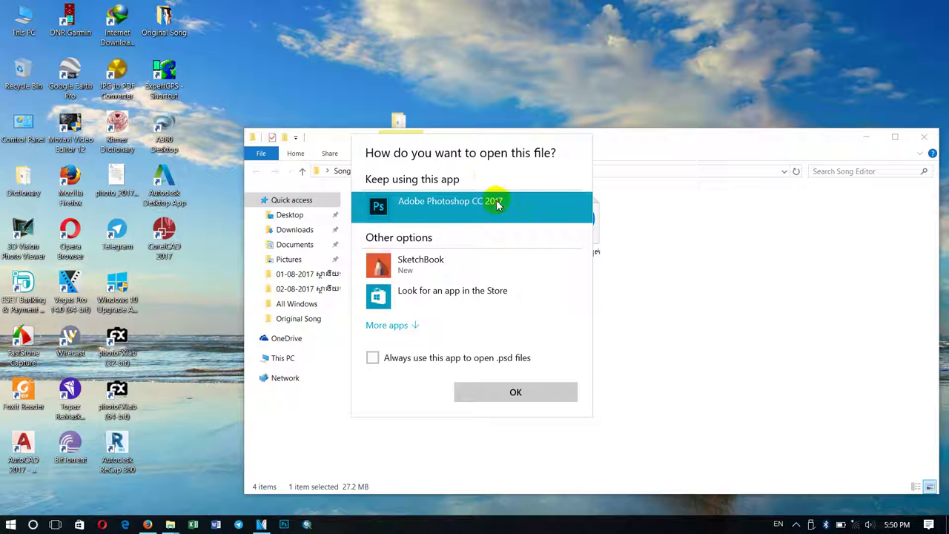
double_click(498, 205)
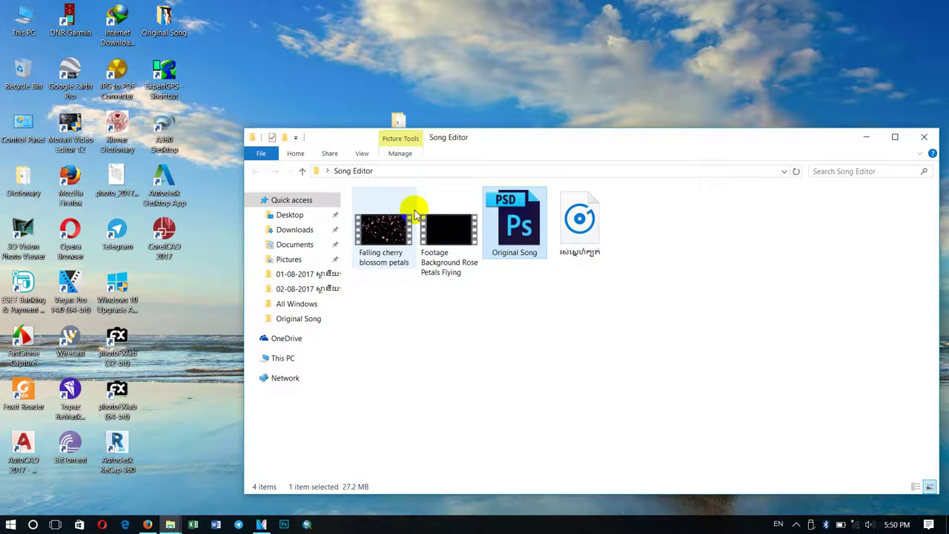
Preview the Footage Background Rose Petals Flying video and return to the Song Editor folder.
double_click(452, 238)
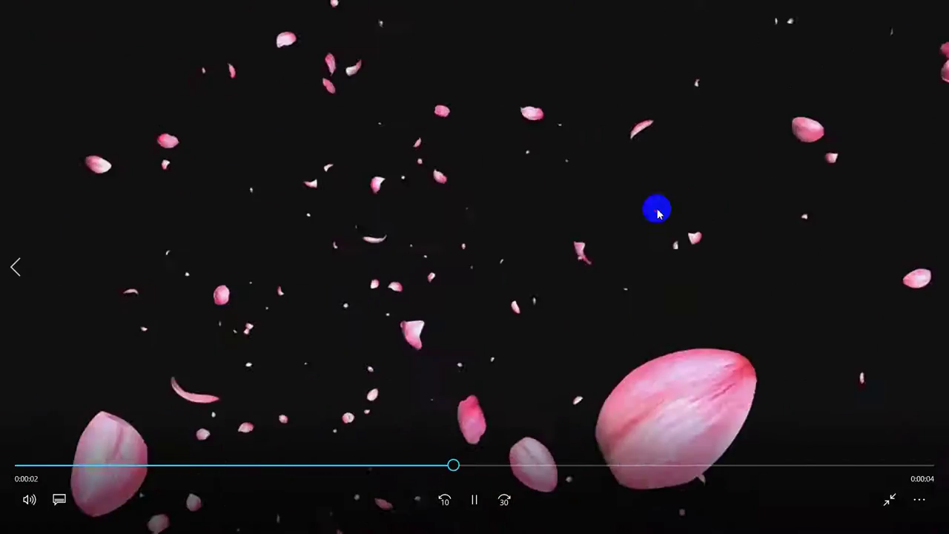
double_click(659, 208)
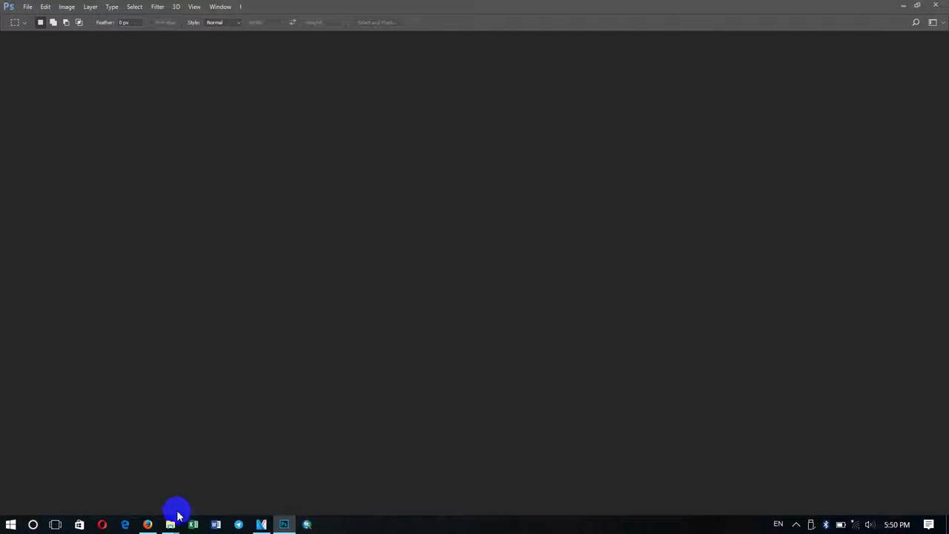
mouse_move(177, 527)
click(208, 495)
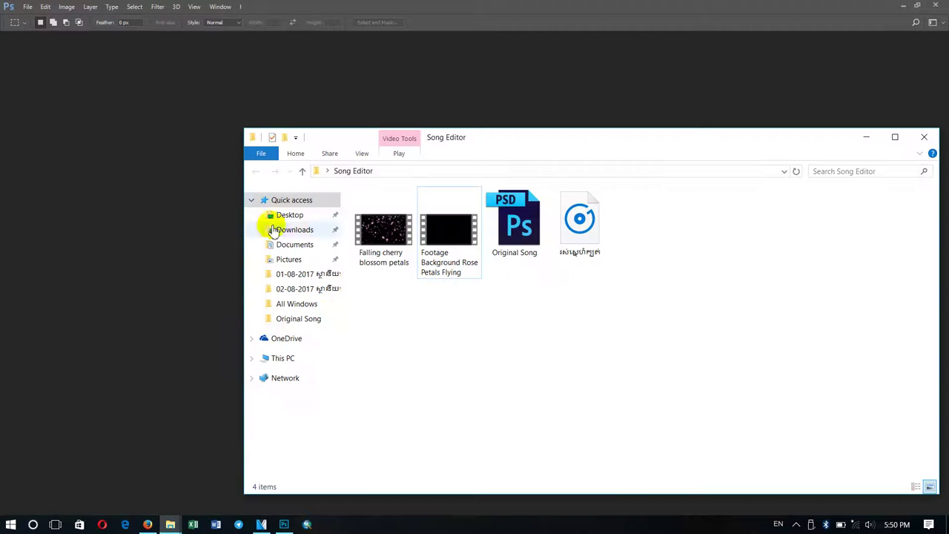
Preview the Falling cherry blossom petals video and close the Movies & TV player.
double_click(376, 260)
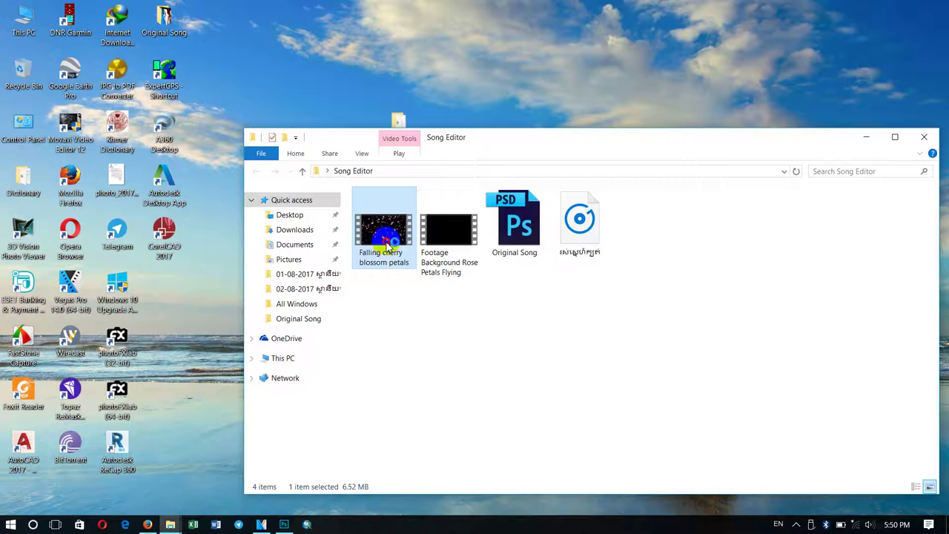
double_click(387, 245)
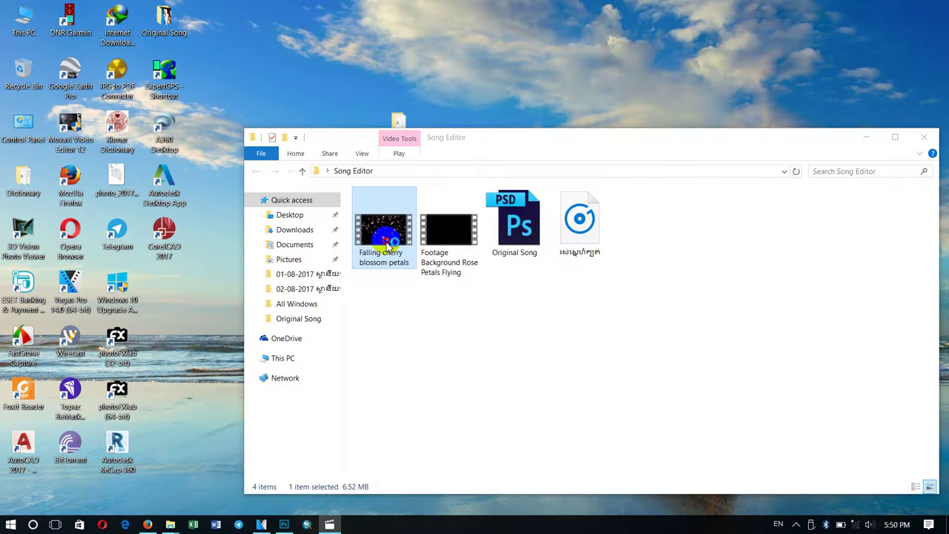
double_click(387, 245)
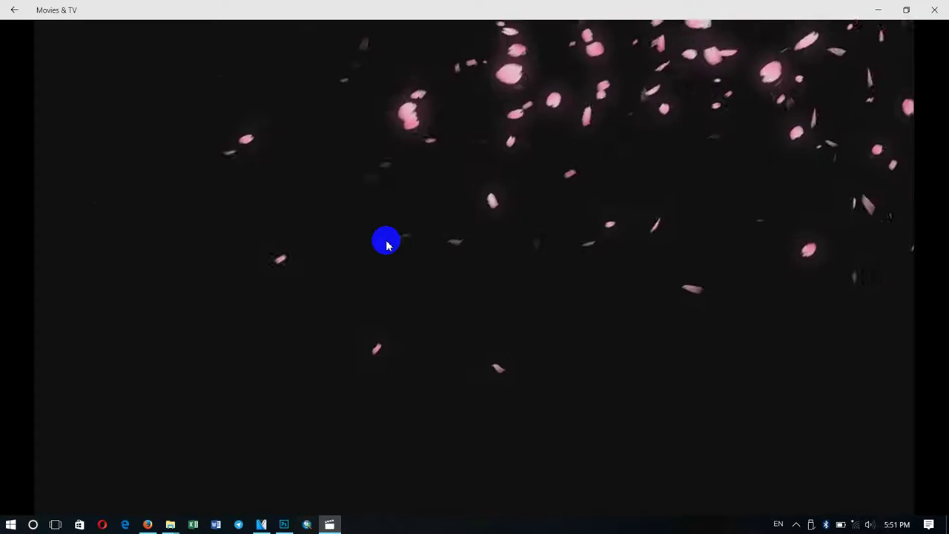
mouse_move(366, 212)
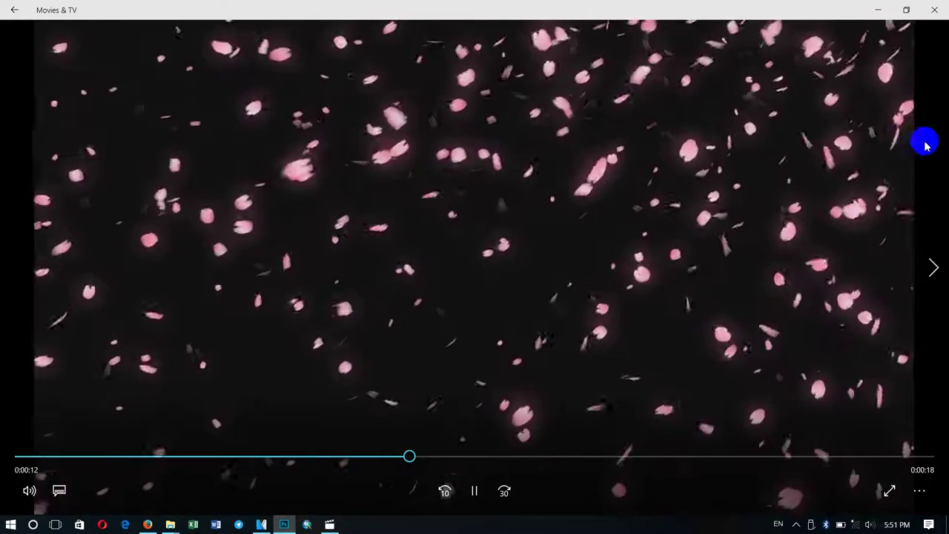
click(934, 10)
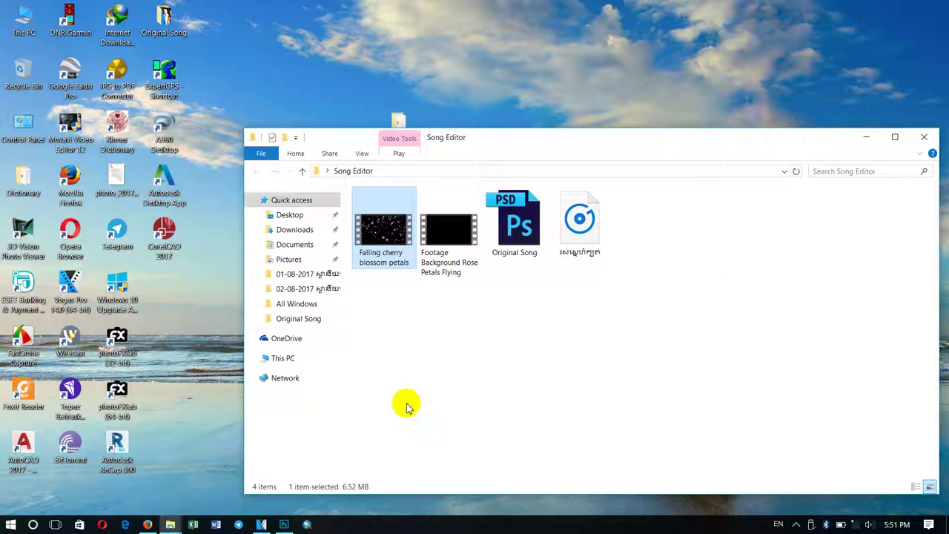
Switch to Photoshop, select the red credit text under the photo with the Move tool, and enable Show Transform Controls.
click(284, 525)
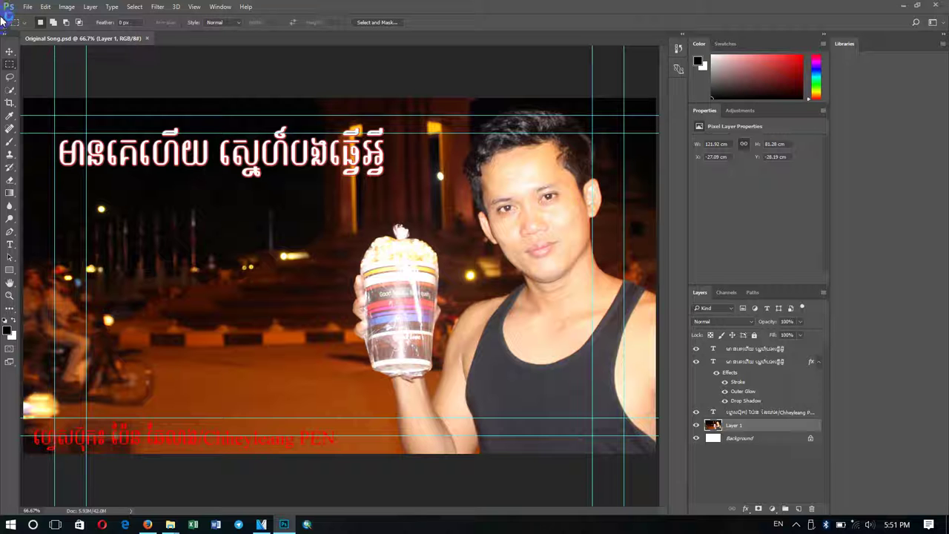
click(10, 52)
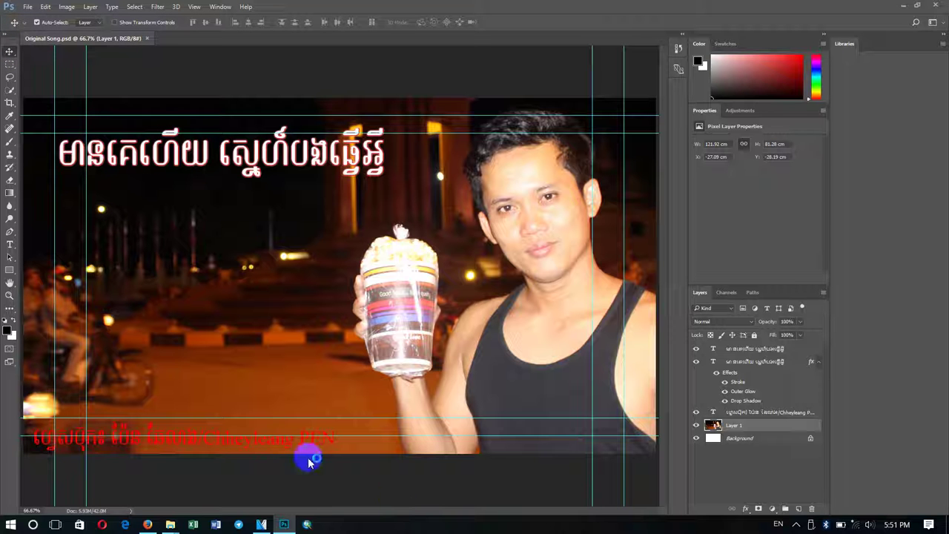
click(275, 443)
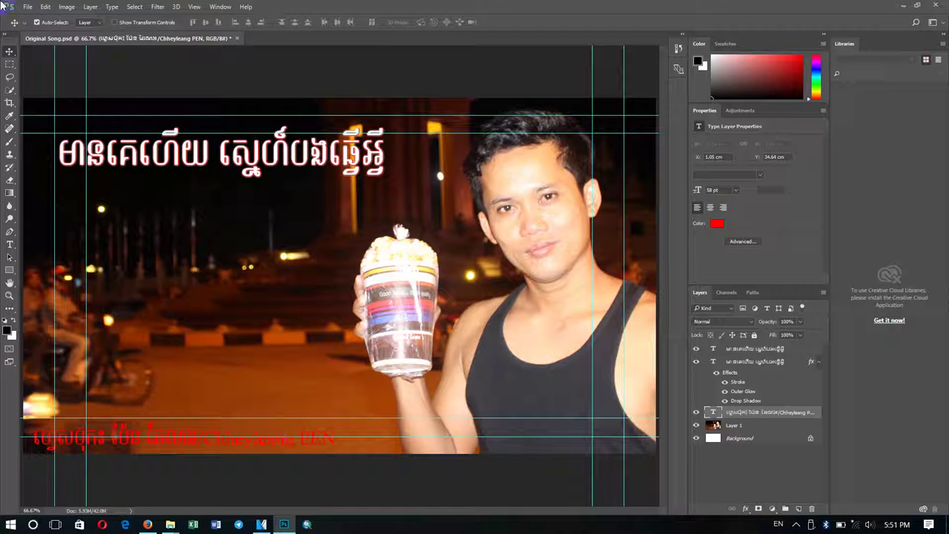
click(114, 23)
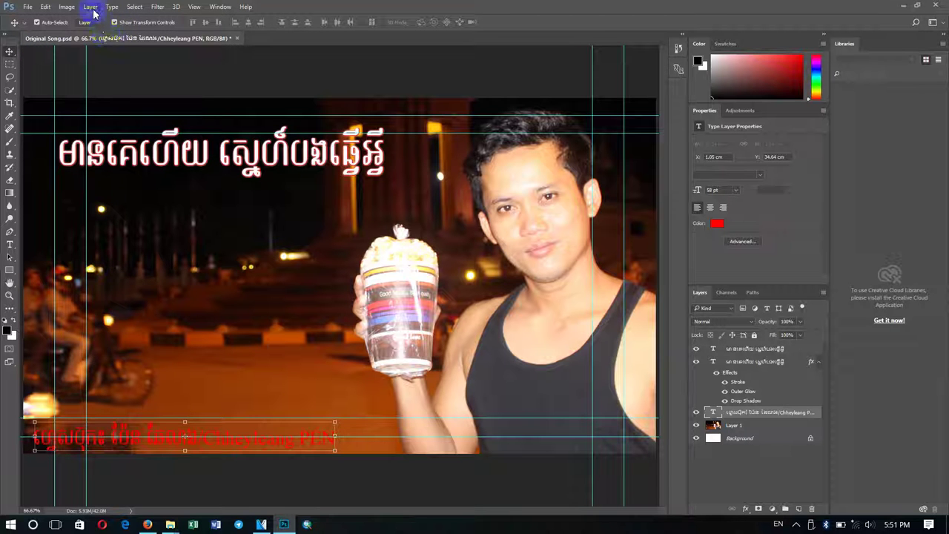
Apply a white (ffffff) Color Overlay layer style to the selected credit text.
click(92, 7)
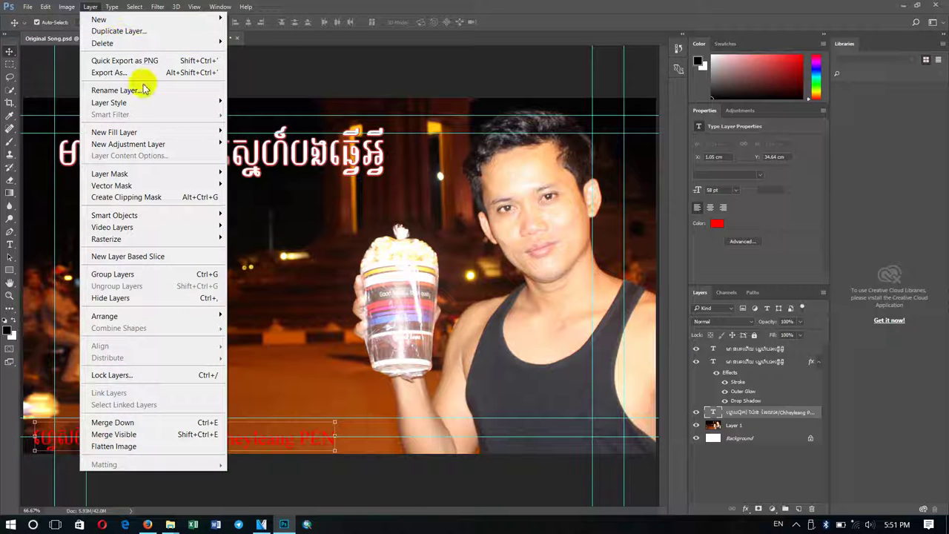
mouse_move(154, 103)
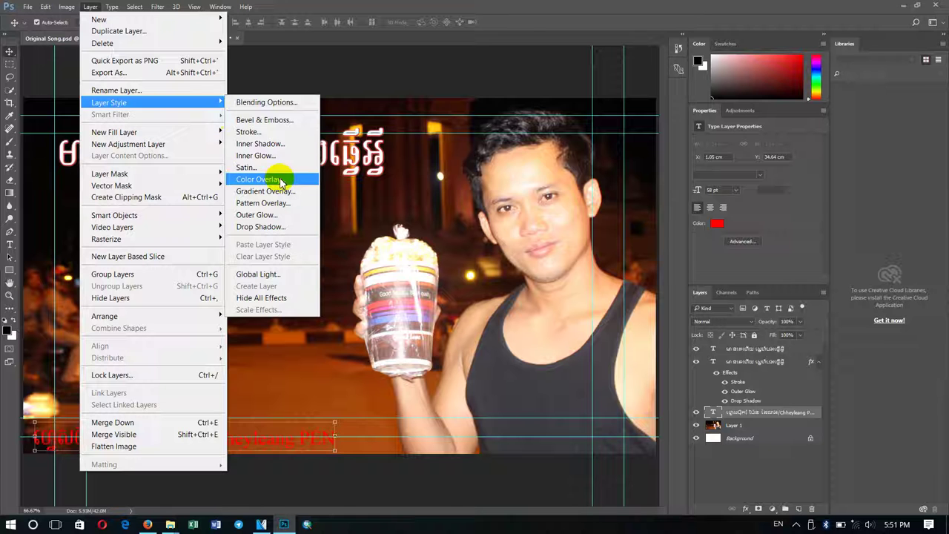
click(280, 180)
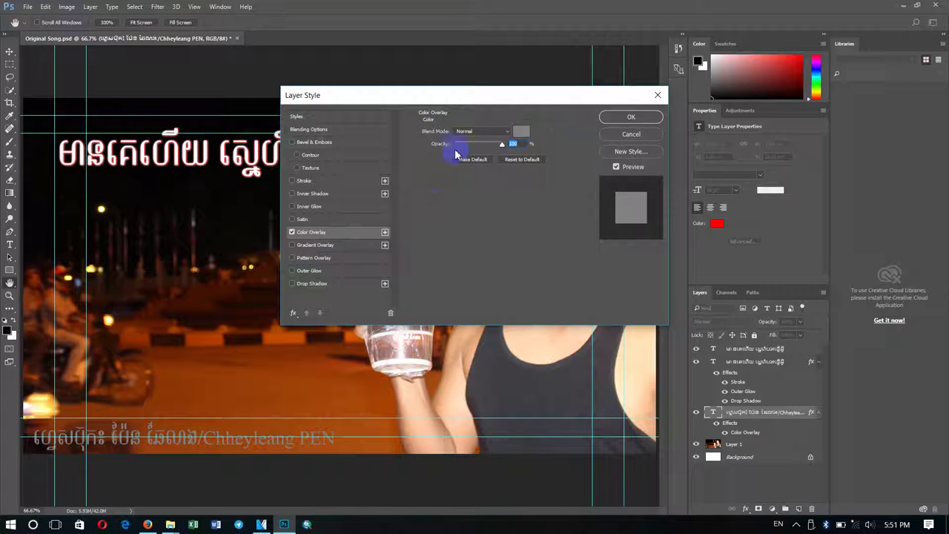
click(523, 132)
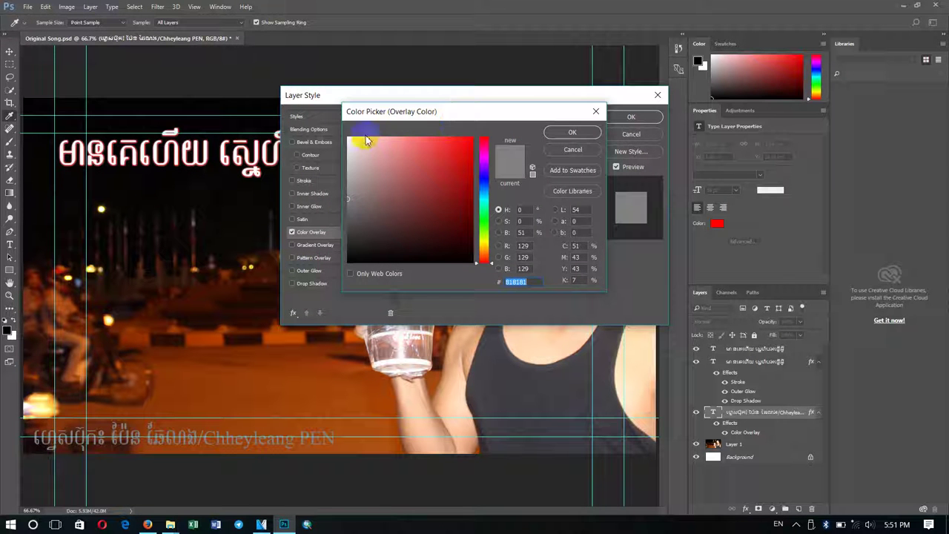
drag(365, 140, 347, 137)
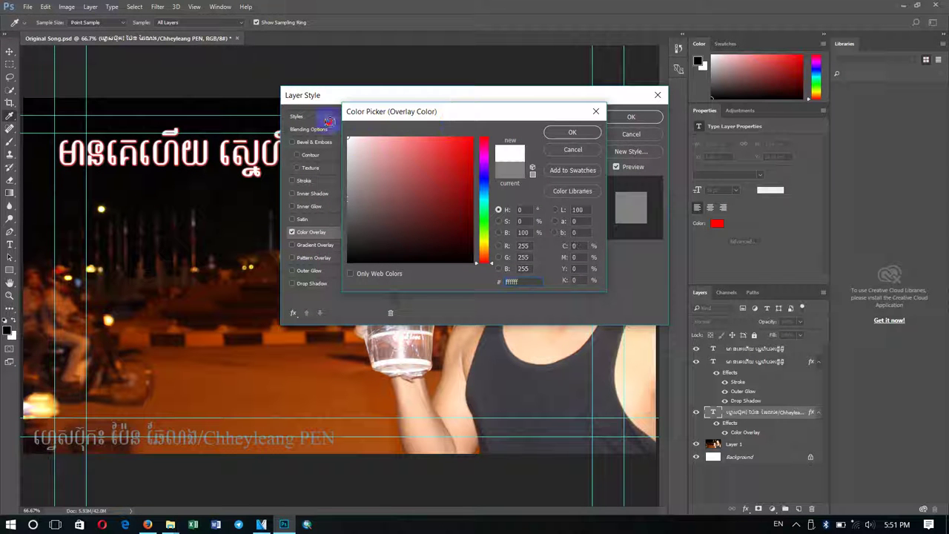
click(582, 134)
click(631, 117)
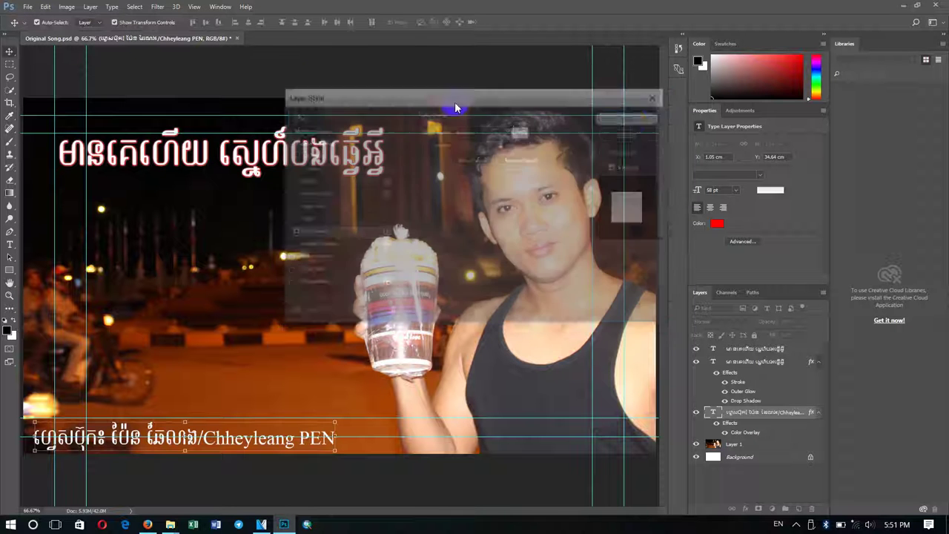
Turn off the Drop Shadow and Outer Glow effects on the styled Khmer title text layer, leaving its Stroke on.
click(267, 255)
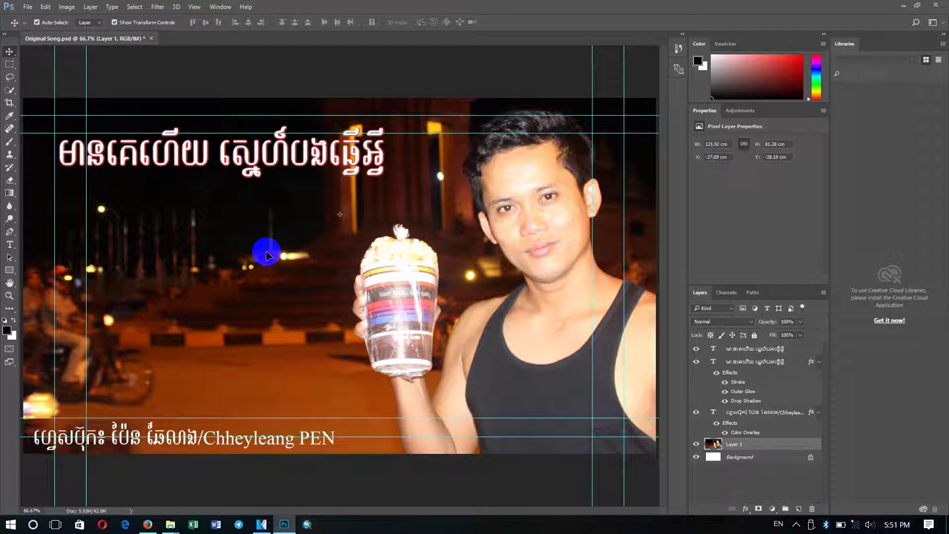
key(ctrl+plus)
key(ctrl+plus)
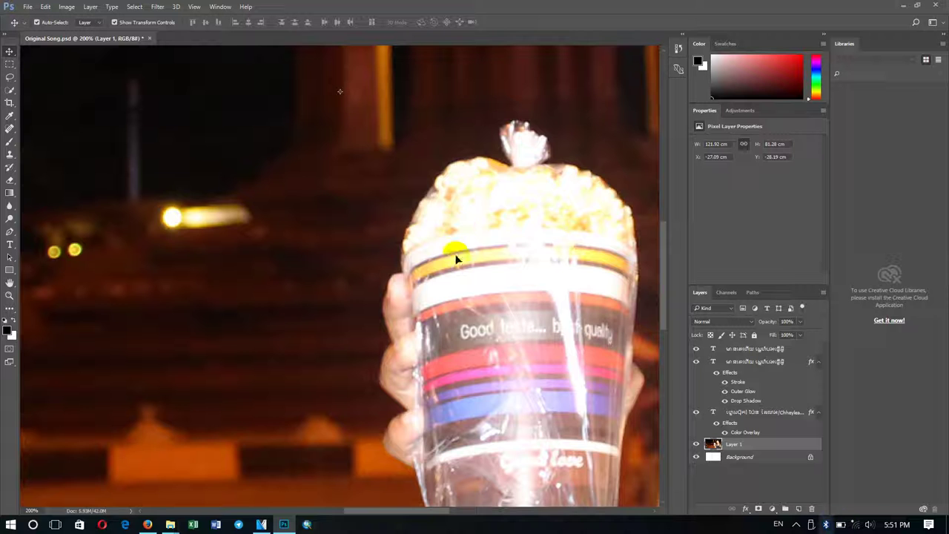
drag(386, 149, 502, 373)
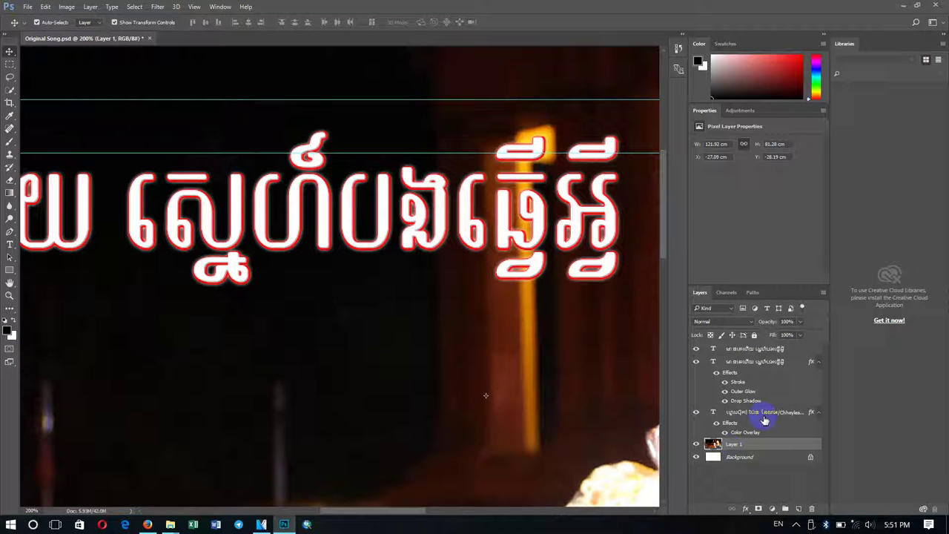
click(747, 367)
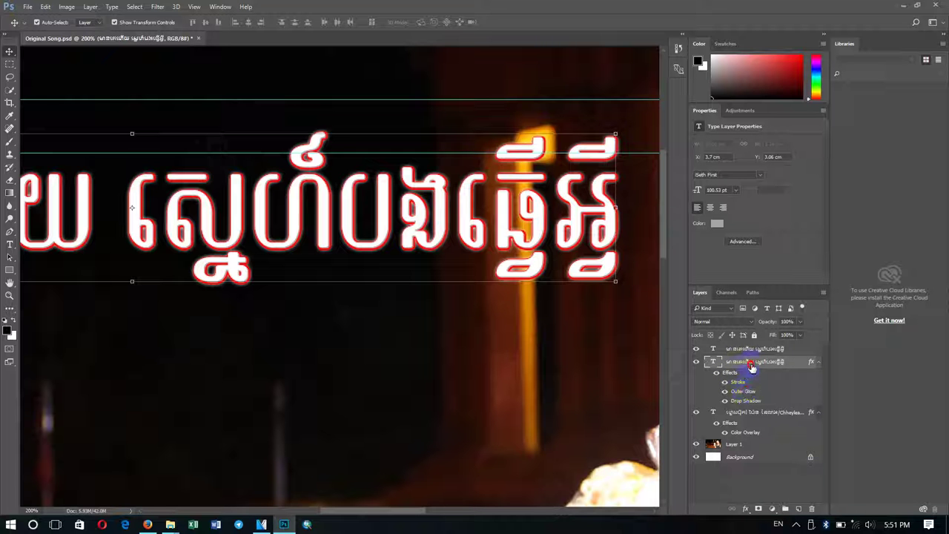
double_click(814, 364)
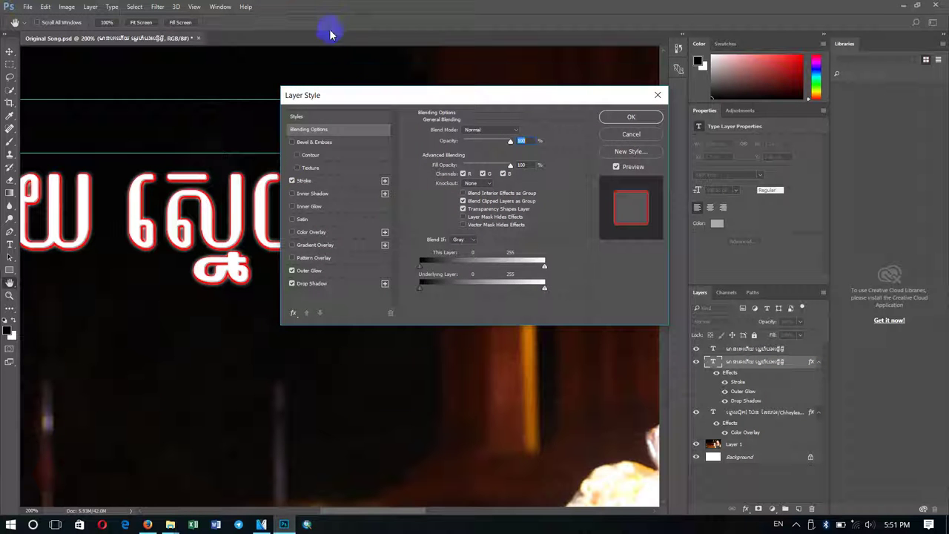
drag(378, 94, 385, 73)
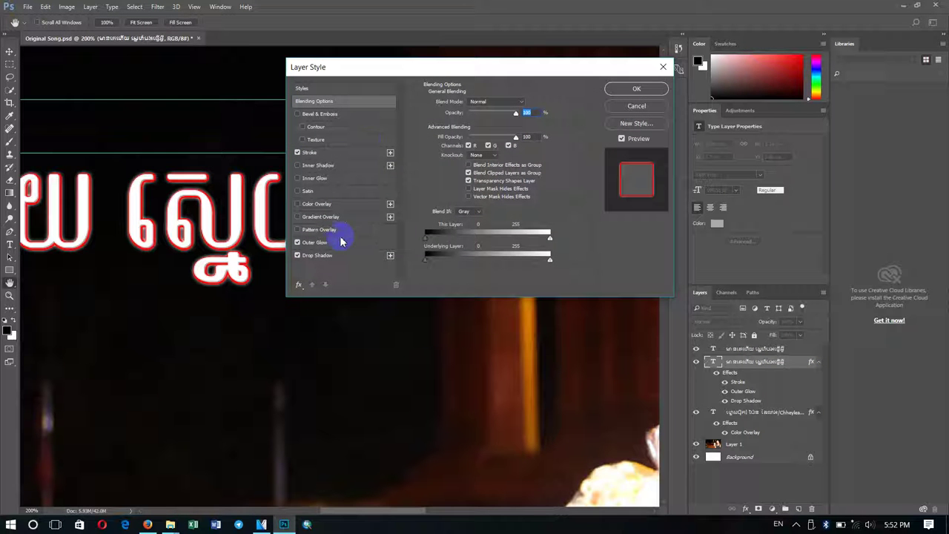
click(297, 255)
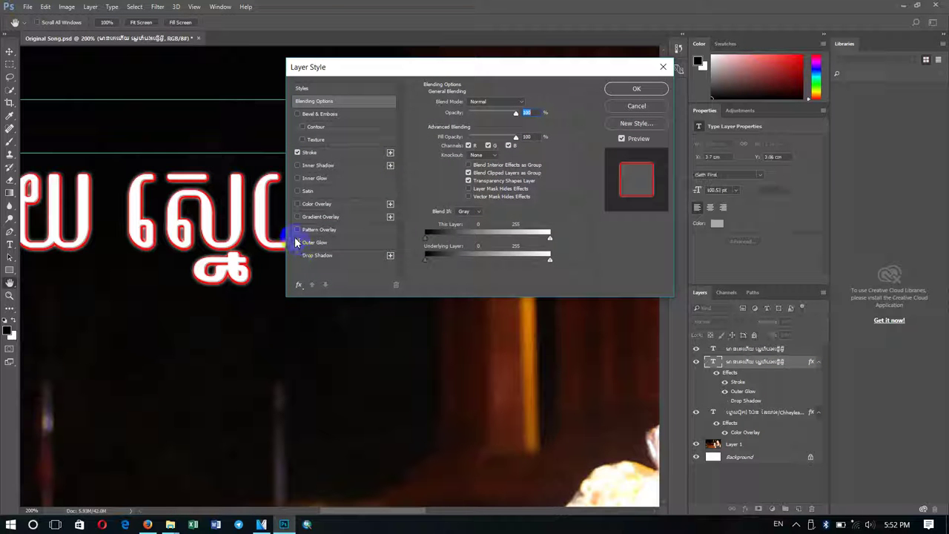
click(297, 243)
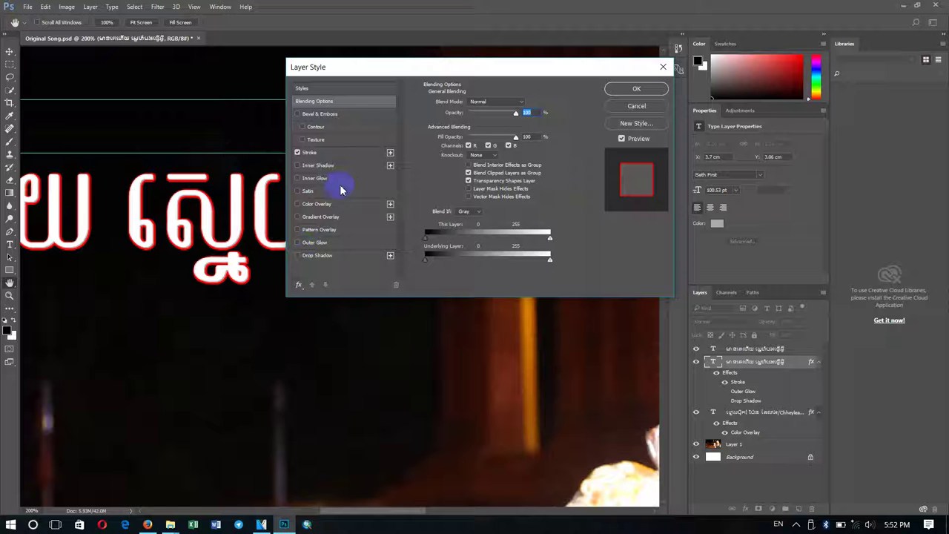
click(624, 90)
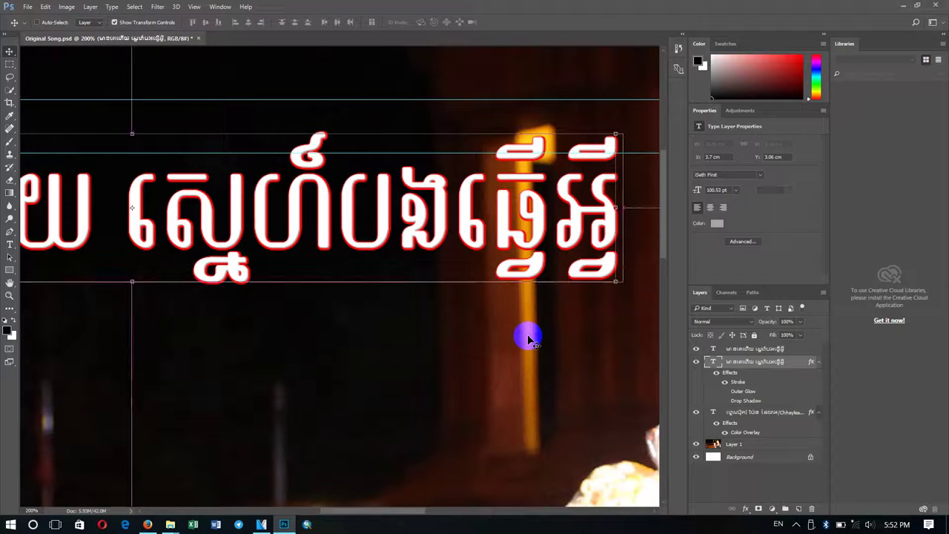
Deselect the title text by selecting the photo layer and save the Original Song PSD.
key(ctrl+minus)
key(ctrl+minus)
click(342, 312)
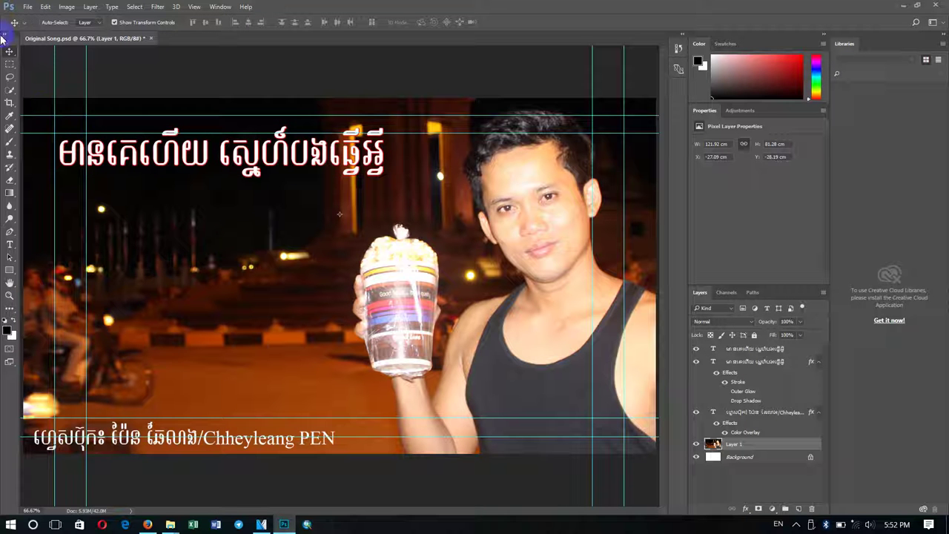
click(28, 7)
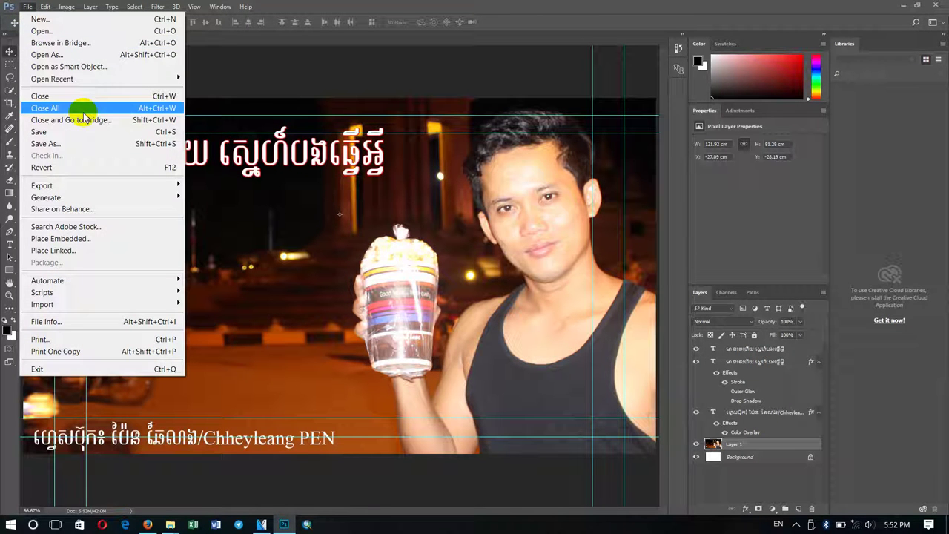
click(85, 132)
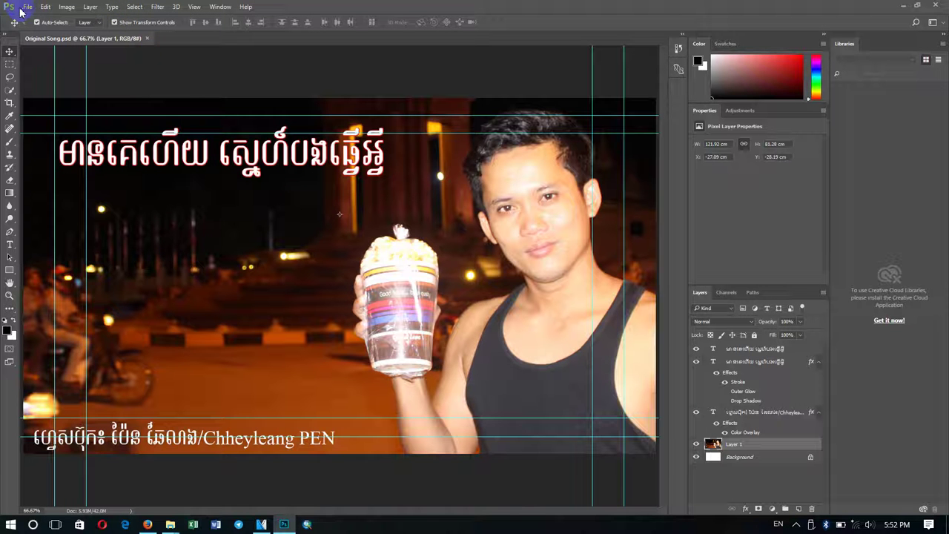
Save a JPEG copy named Original Song in the Song Editor folder at High quality 8, Baseline ("Standard").
click(26, 7)
click(106, 142)
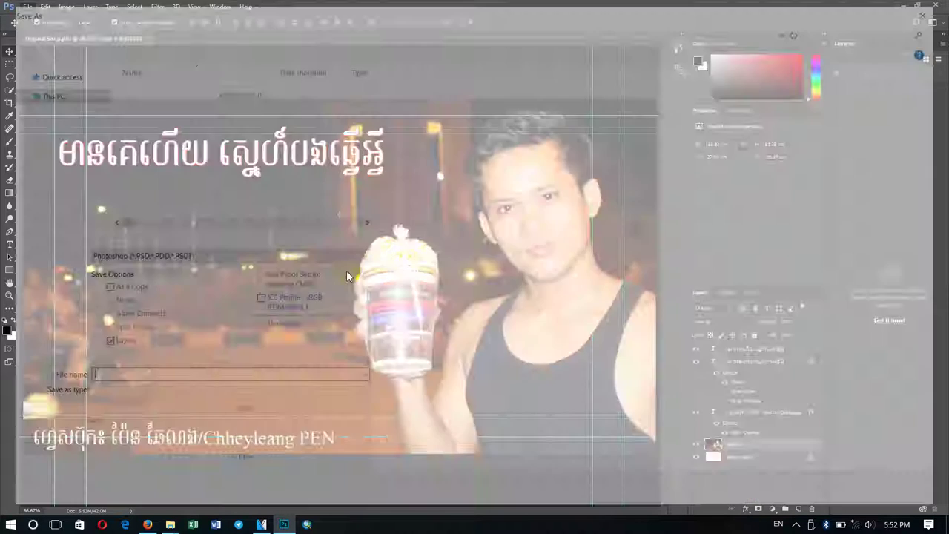
click(244, 392)
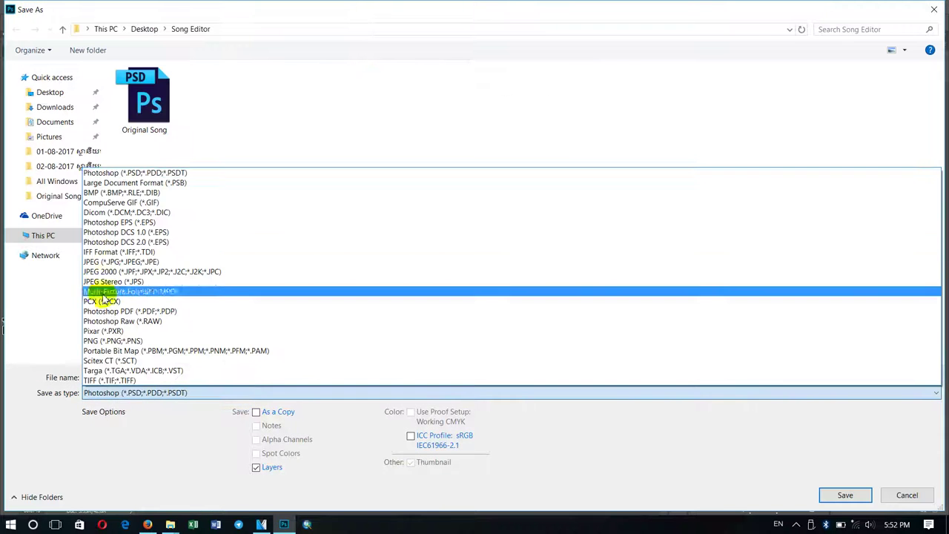
click(152, 263)
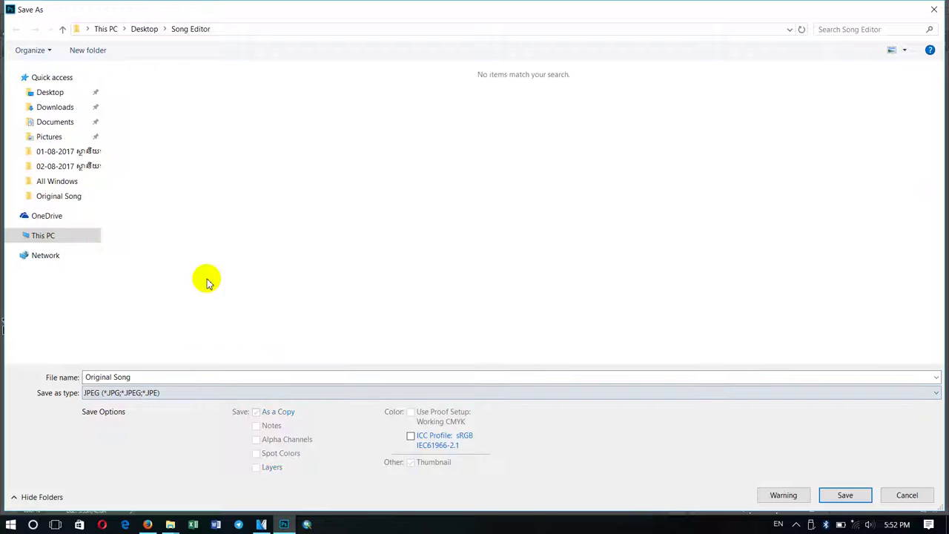
click(845, 495)
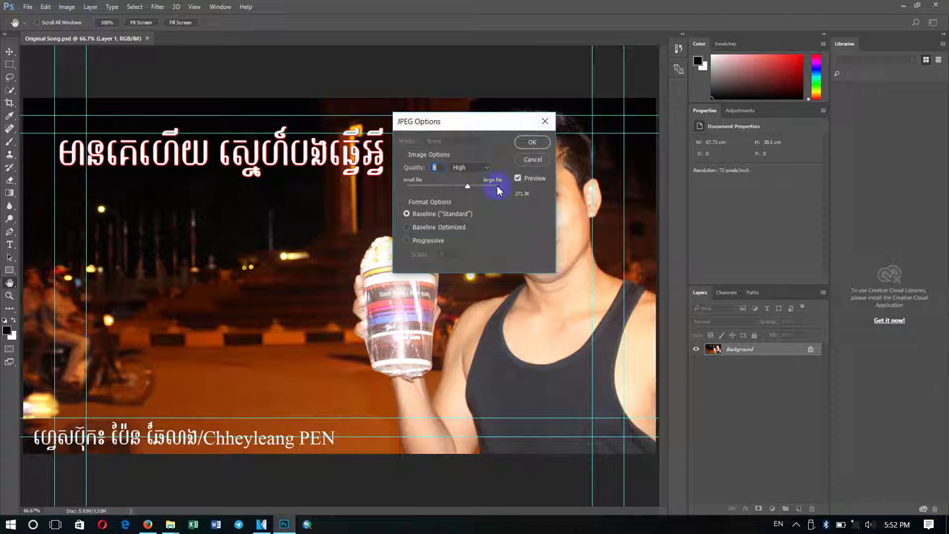
click(529, 143)
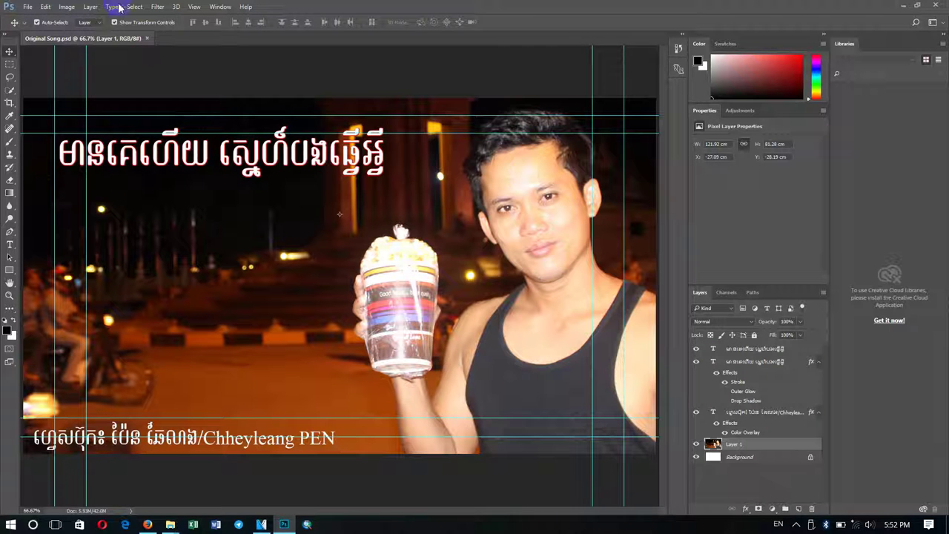
Minimize Photoshop, switch to VEGAS Pro and open the song's audio file from the Song Editor folder onto the timeline.
click(902, 7)
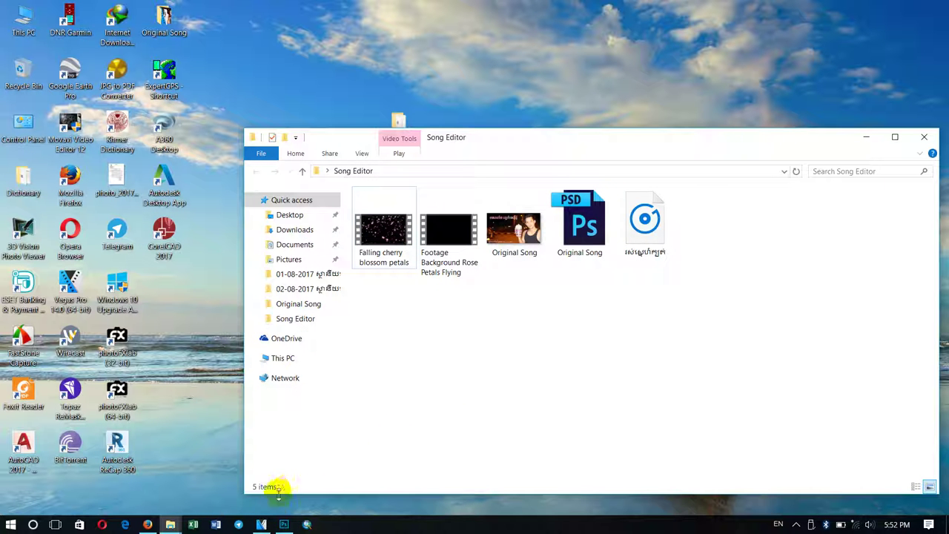
click(661, 236)
click(547, 331)
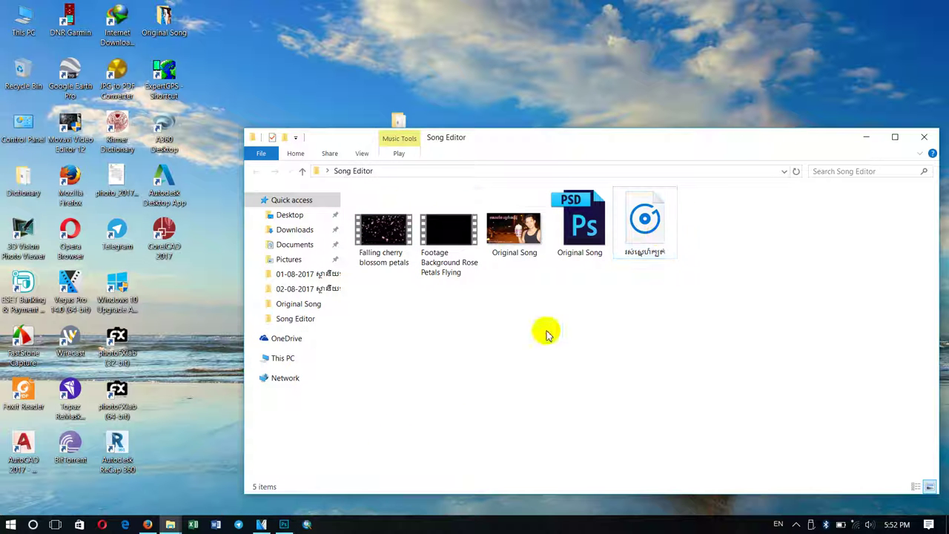
click(430, 226)
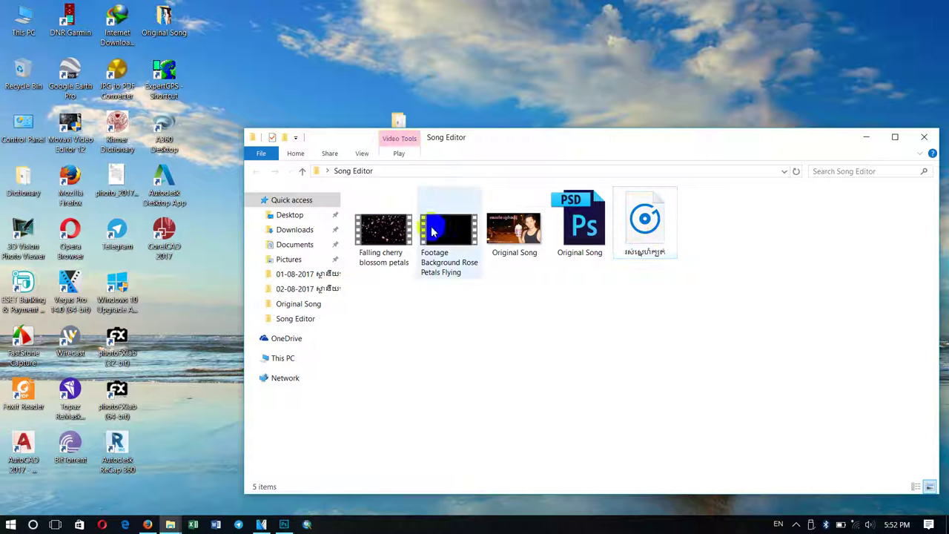
click(261, 524)
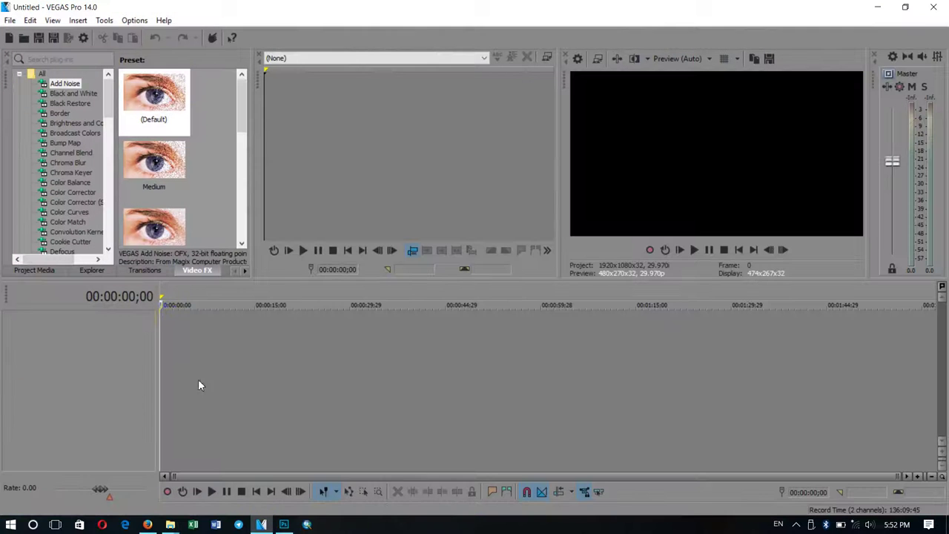
click(23, 39)
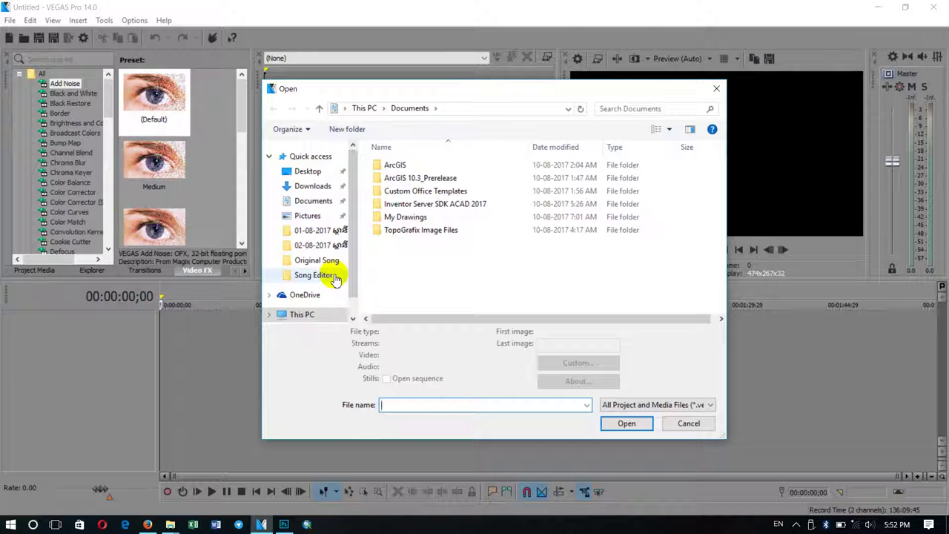
click(333, 276)
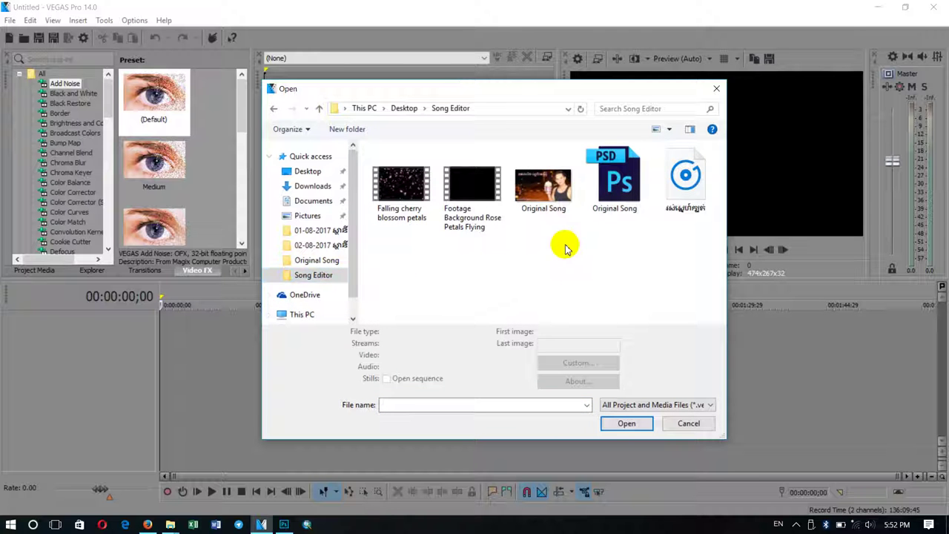
double_click(684, 178)
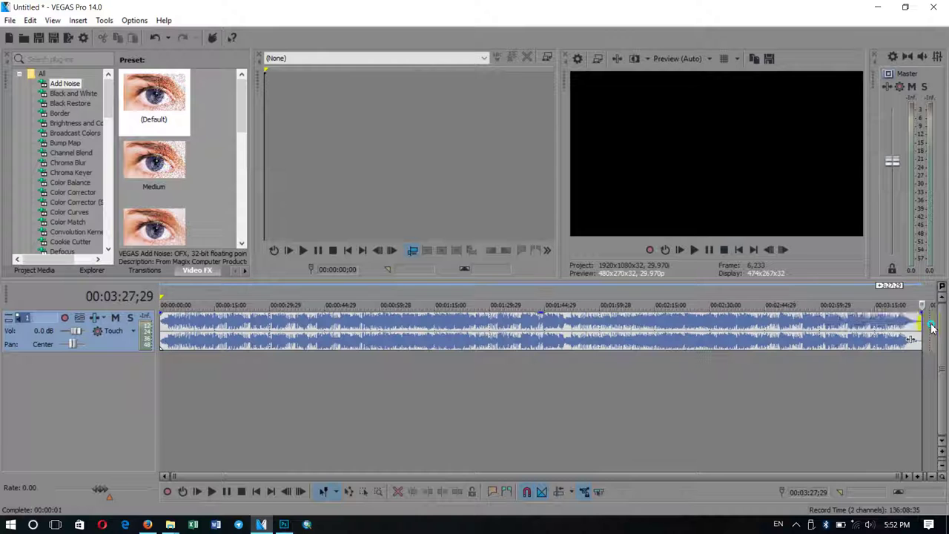
Insert two empty video tracks above the song's audio track.
right_click(931, 328)
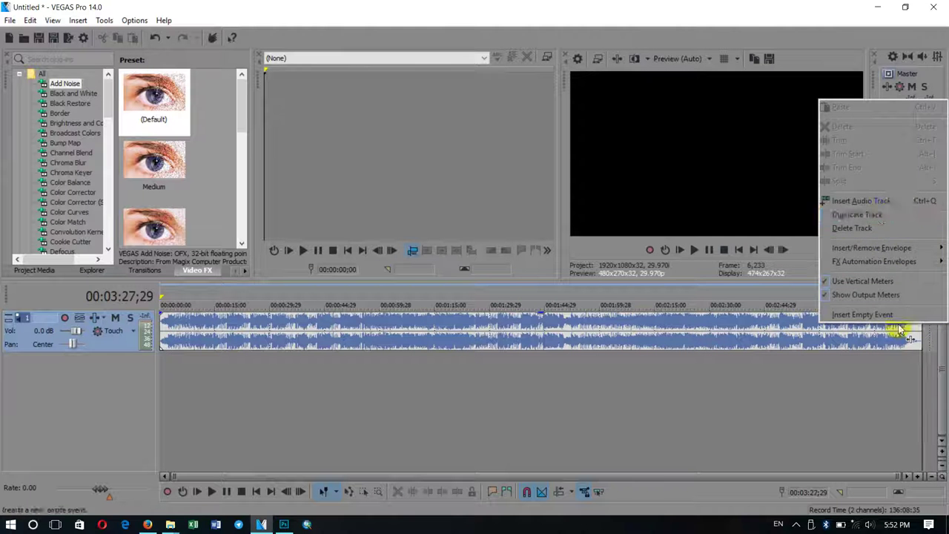
click(901, 328)
right_click(904, 389)
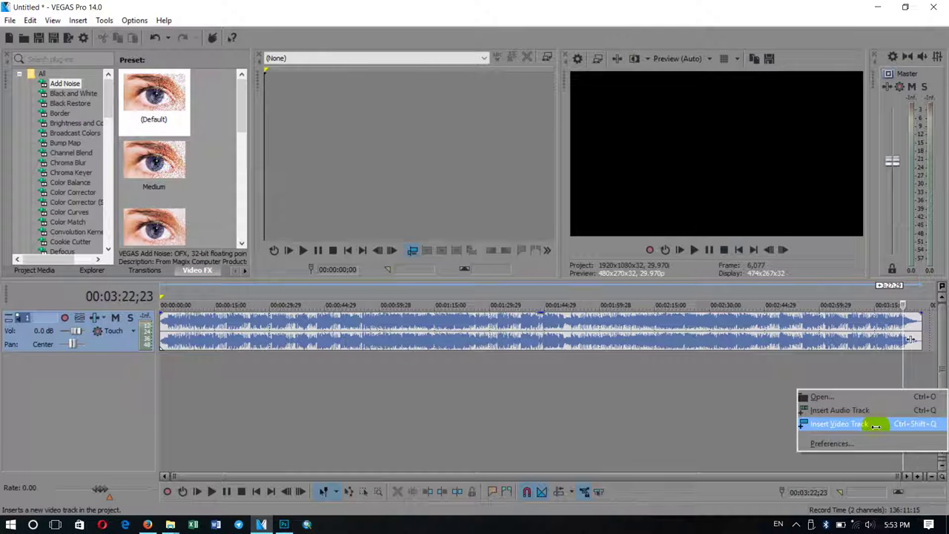
click(875, 425)
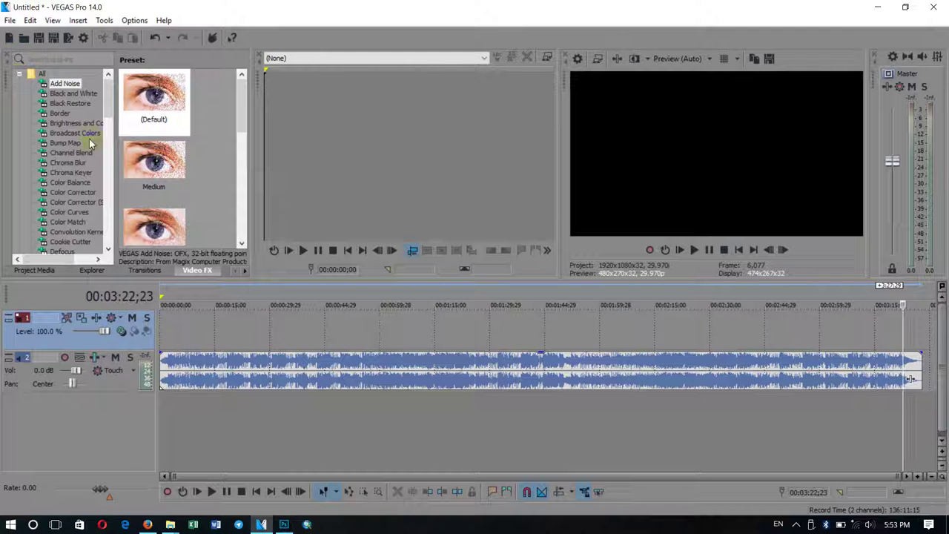
click(171, 319)
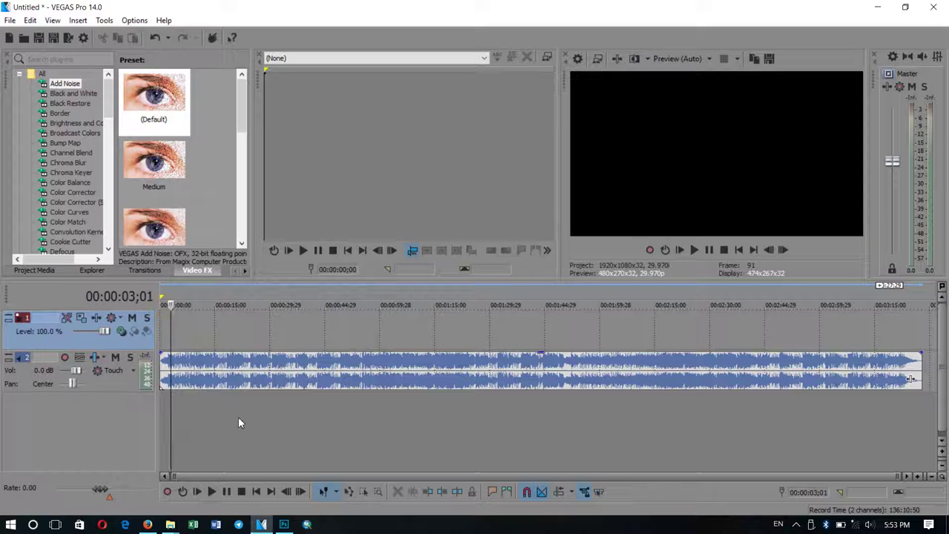
right_click(246, 434)
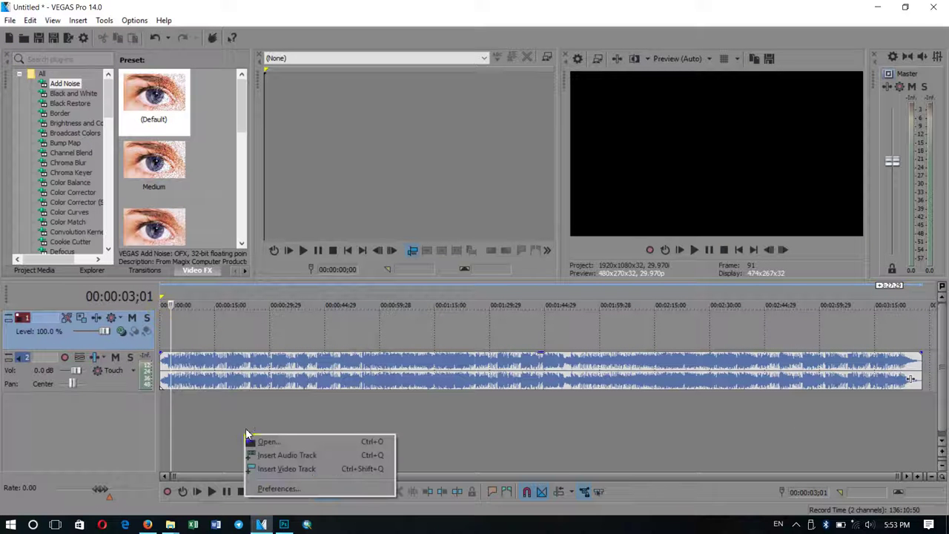
click(296, 469)
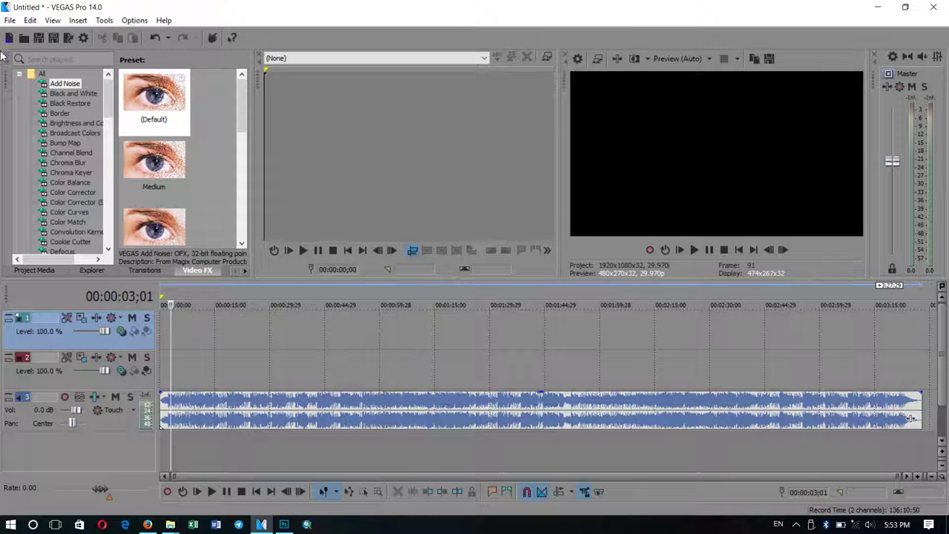
Add the Original Song image, move it to the start of the lower video track and extend it to the song's end.
click(23, 39)
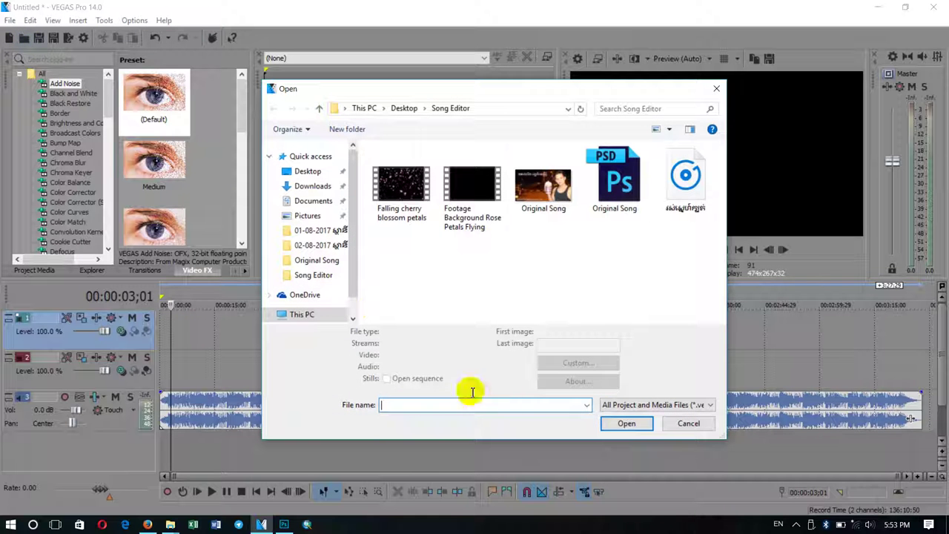
click(470, 189)
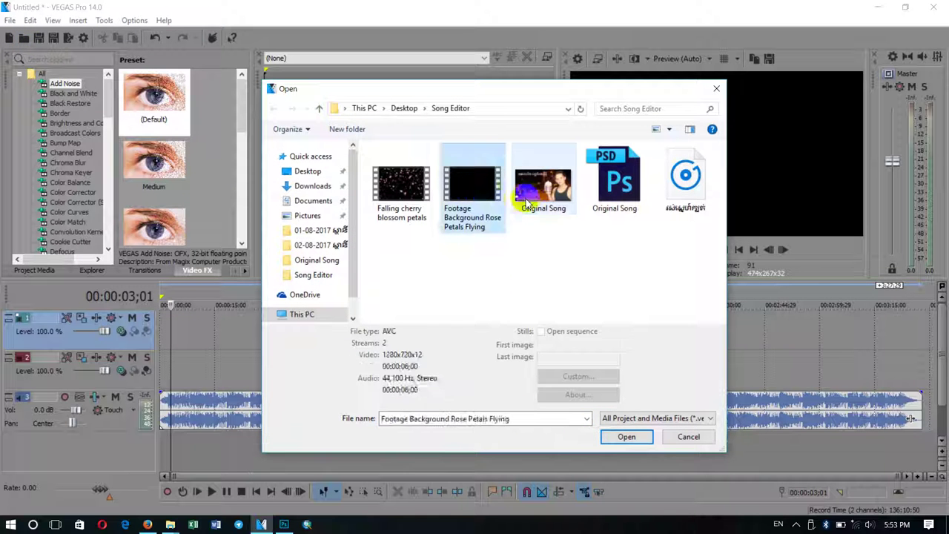
click(536, 204)
double_click(538, 197)
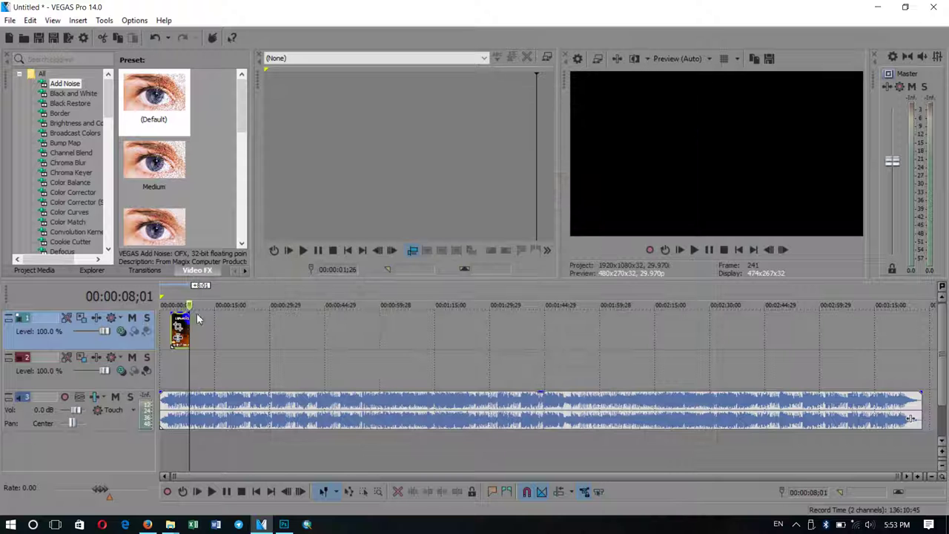
drag(181, 317, 675, 447)
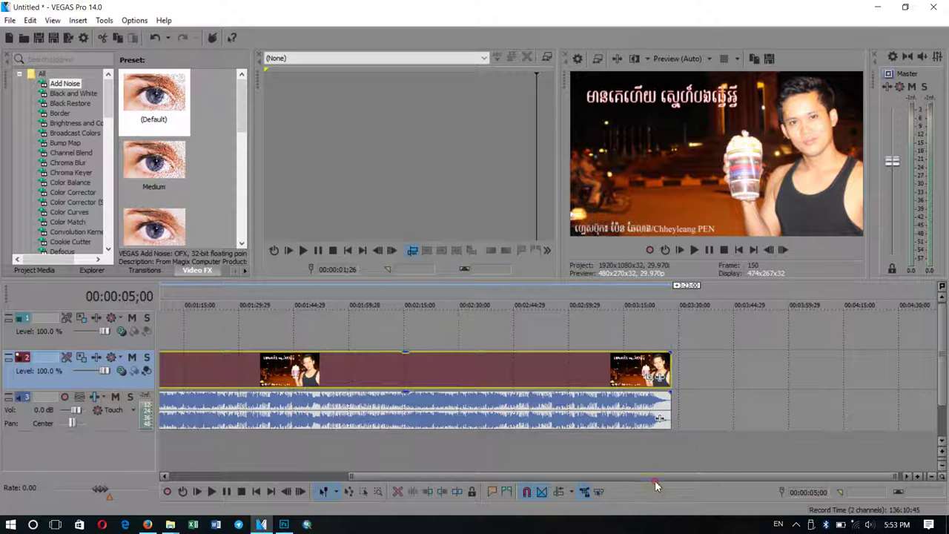
drag(529, 476, 350, 476)
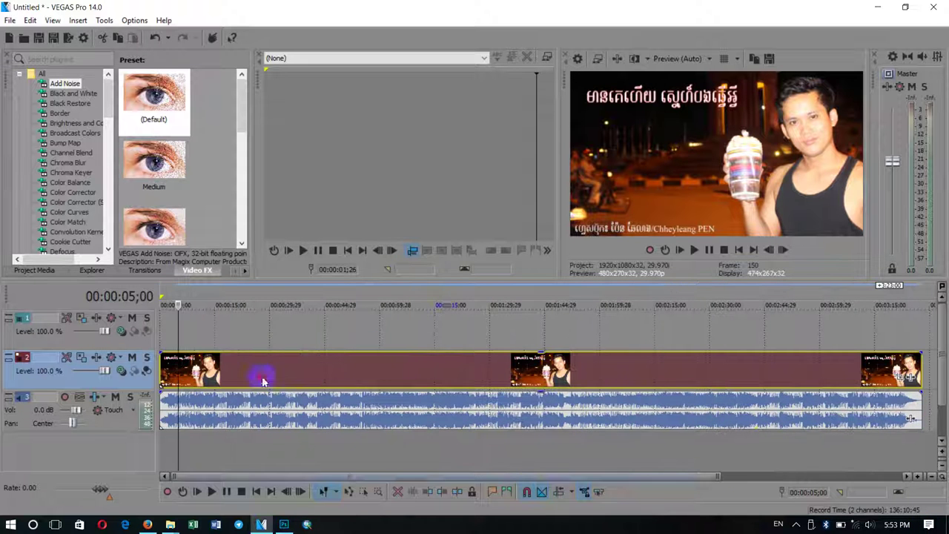
Enlarge the video preview area and set the preview quality to Best (Full).
drag(559, 191, 440, 192)
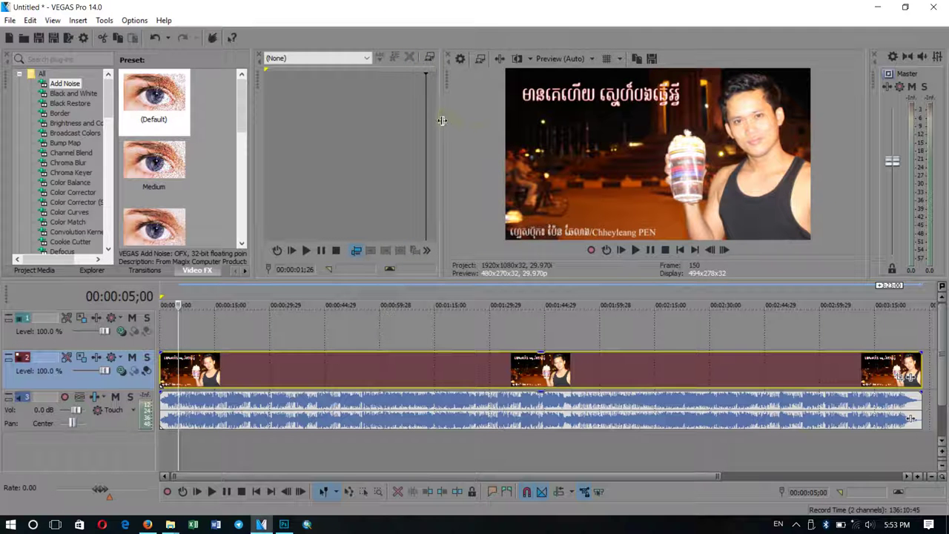
drag(442, 120, 368, 103)
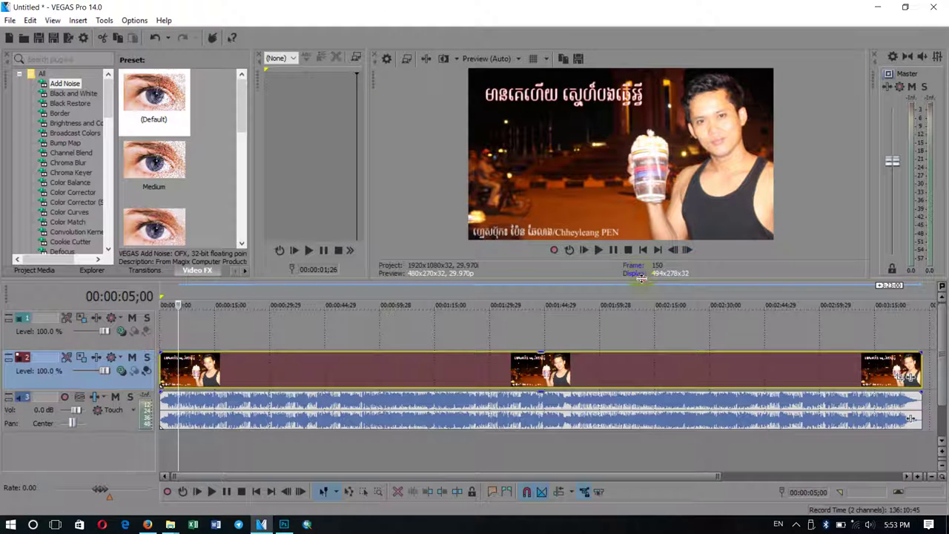
drag(642, 278, 669, 350)
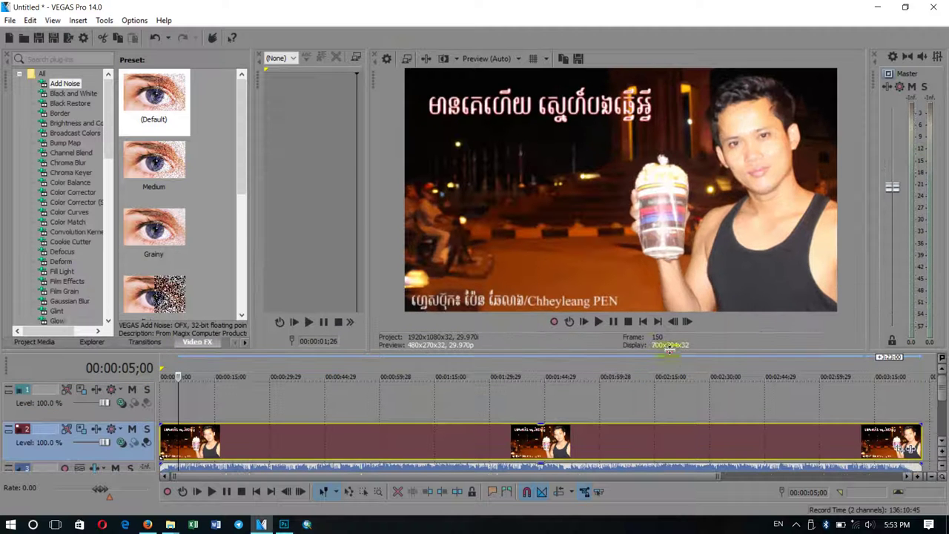
click(482, 63)
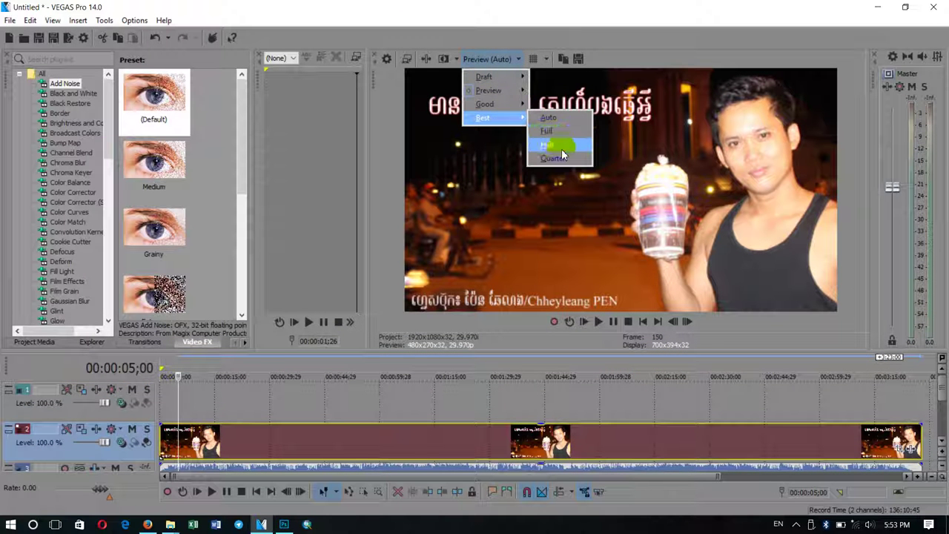
click(548, 131)
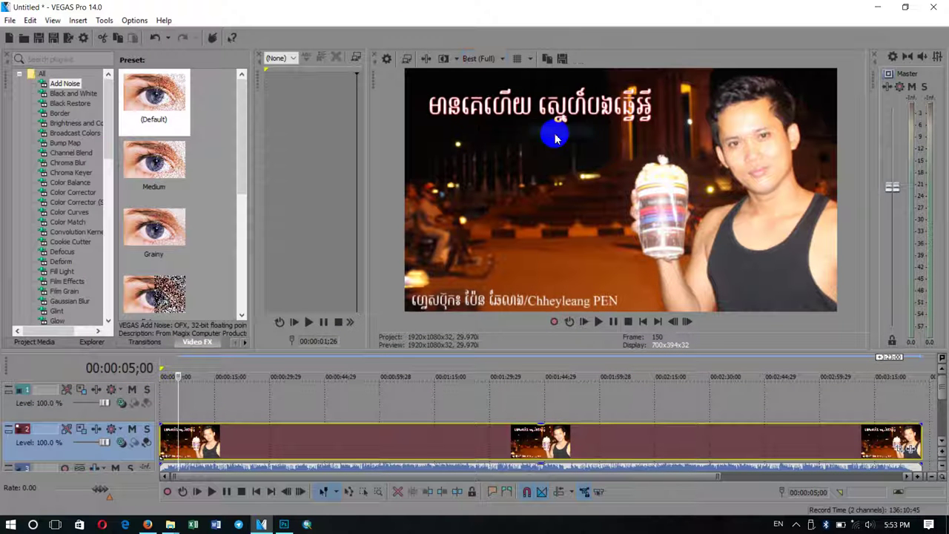
Open Footage Background Rose Petals Flying from the Song Editor folder and match the project video settings to it.
click(23, 38)
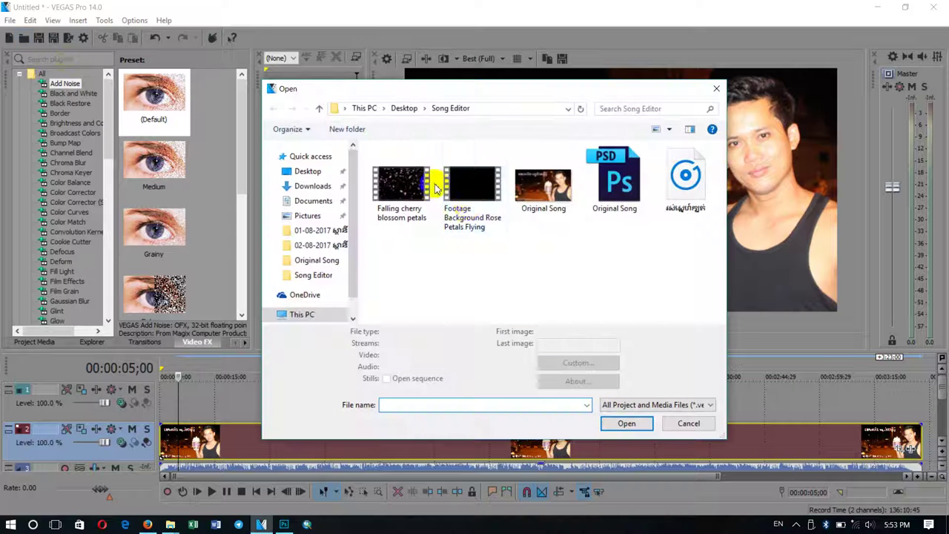
click(481, 192)
double_click(481, 192)
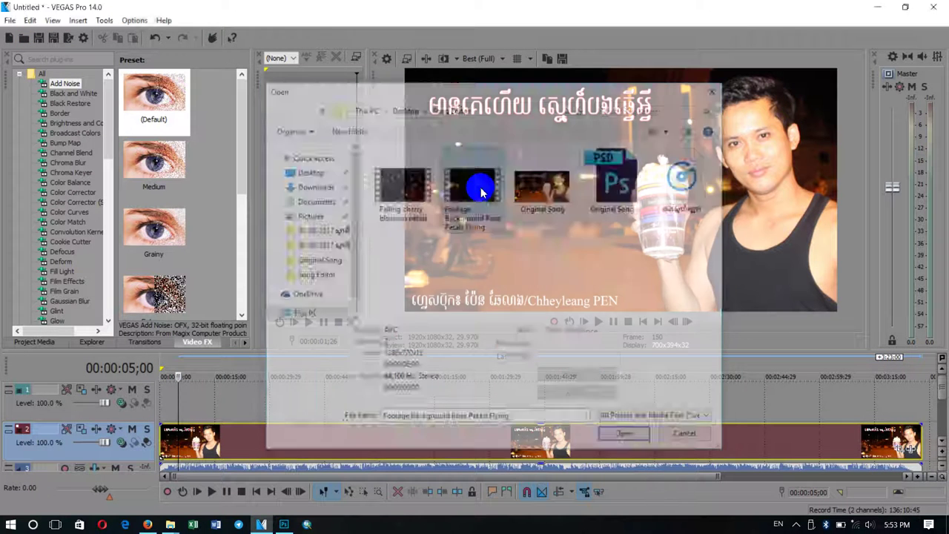
click(518, 198)
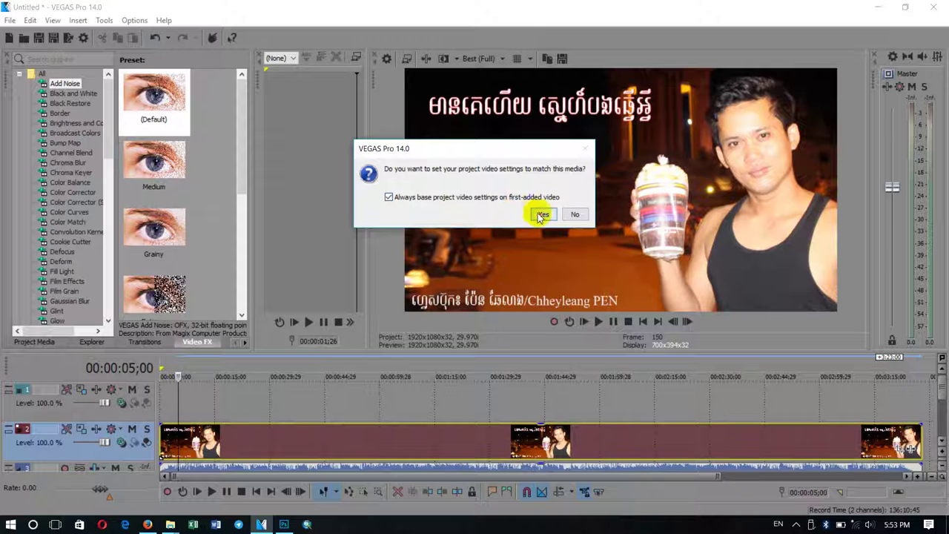
click(541, 215)
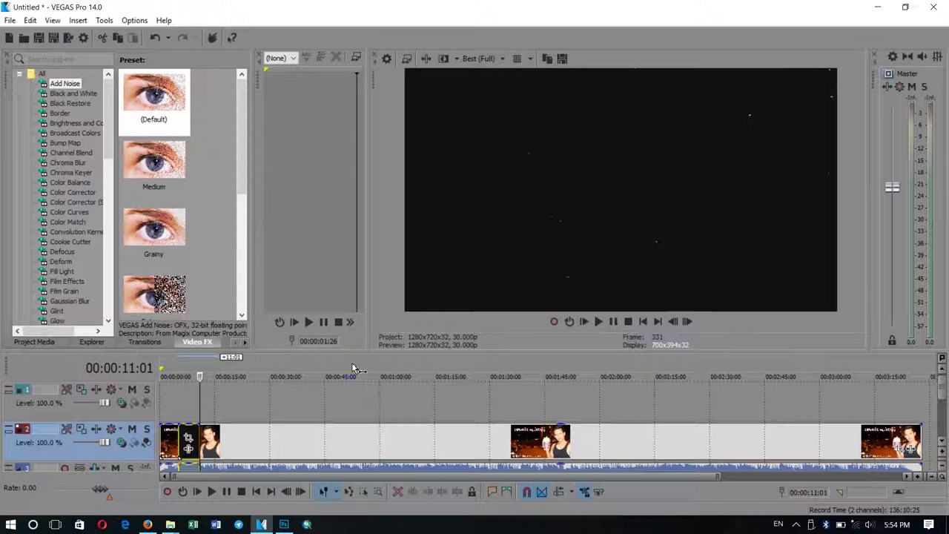
Move the rose petals clip past the song's end, ungroup its video and audio, and delete its audio part.
drag(352, 350, 355, 260)
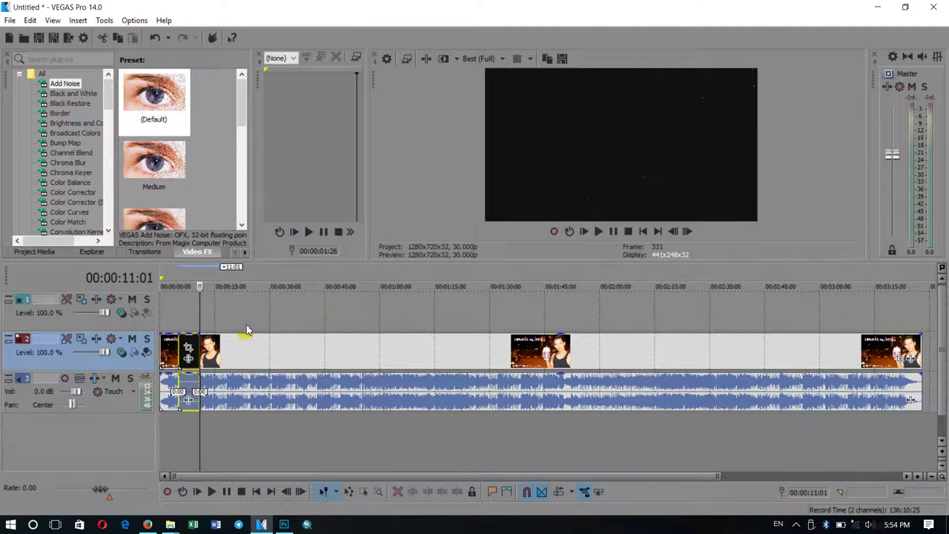
scroll(541, 371, right, 5)
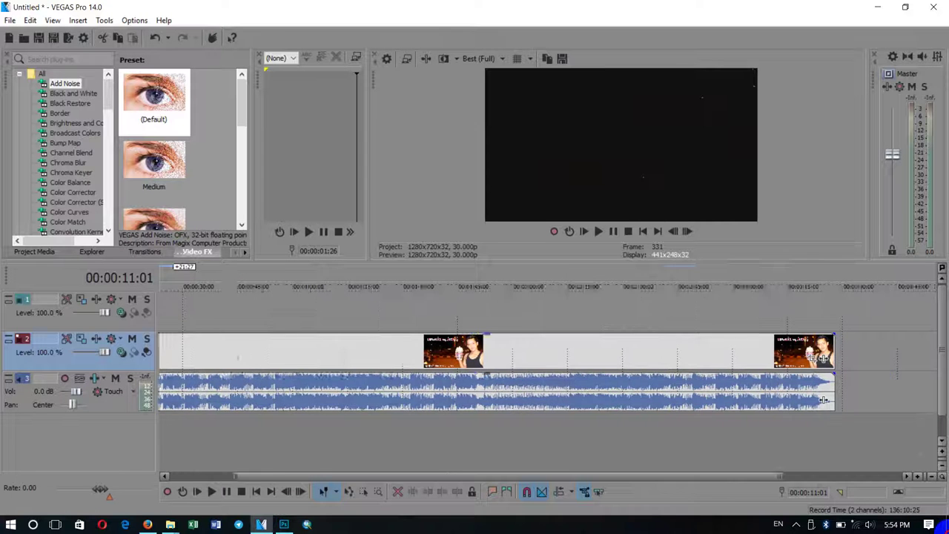
drag(712, 400, 740, 397)
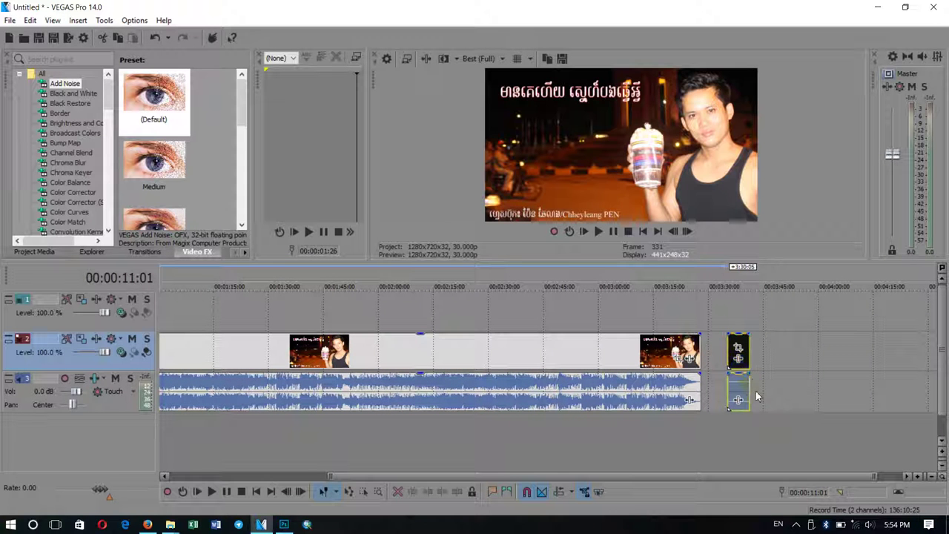
click(744, 397)
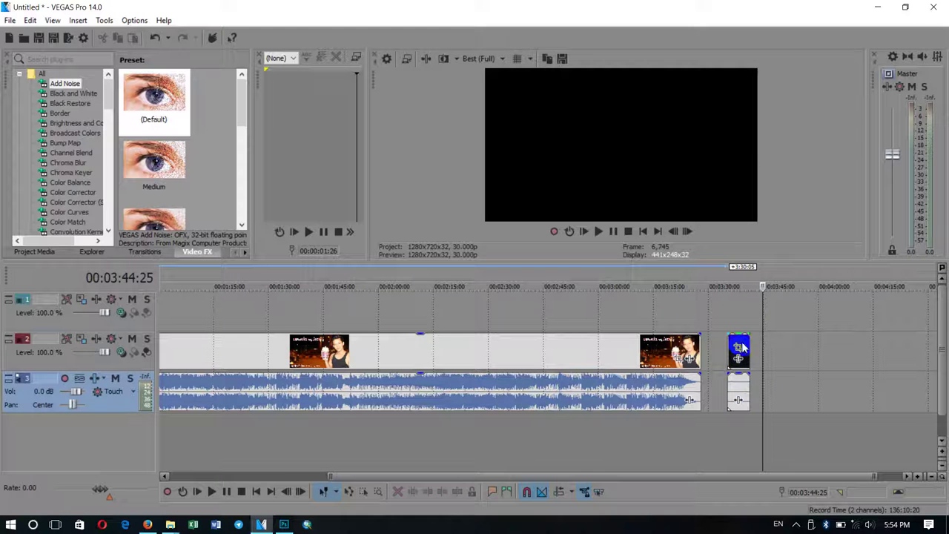
click(745, 386)
click(741, 387)
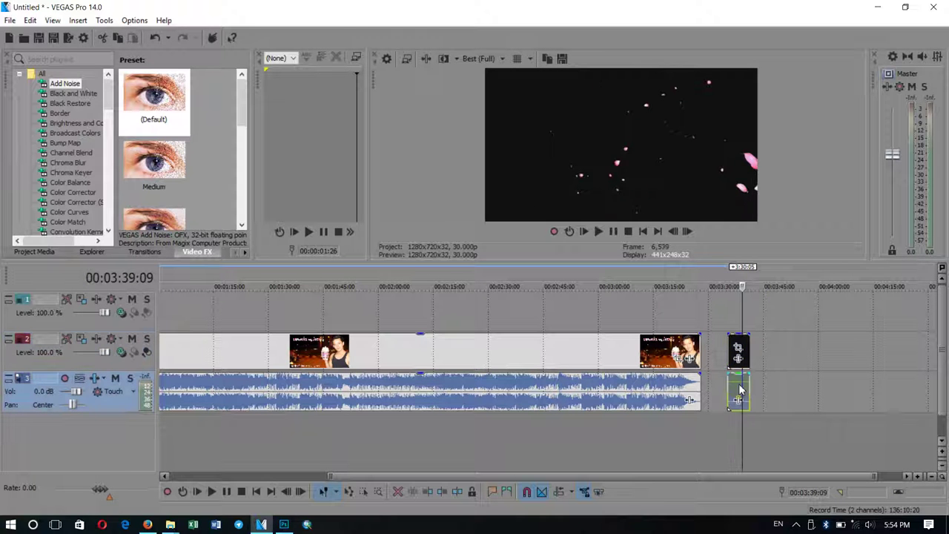
Move the rose petals video to the start of the upper video track and play it back.
drag(739, 389, 688, 302)
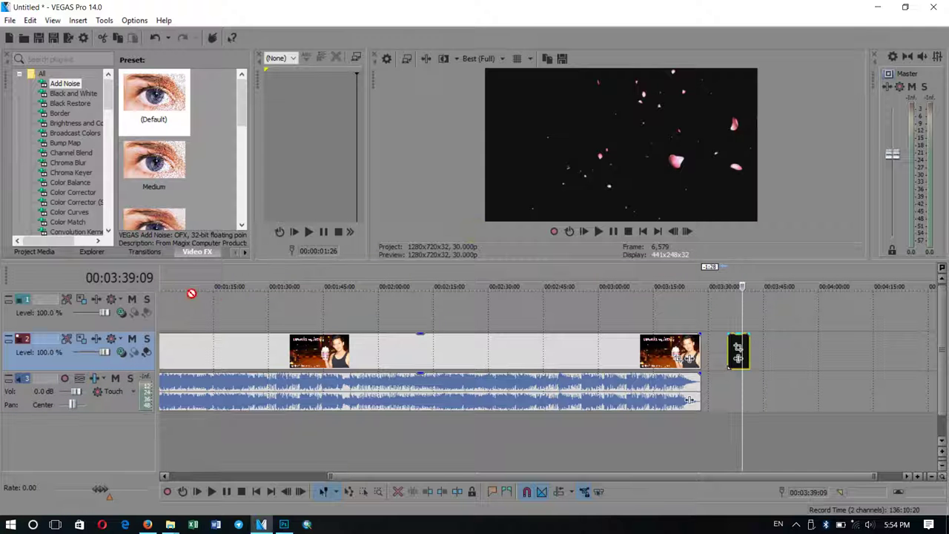
drag(191, 293, 162, 311)
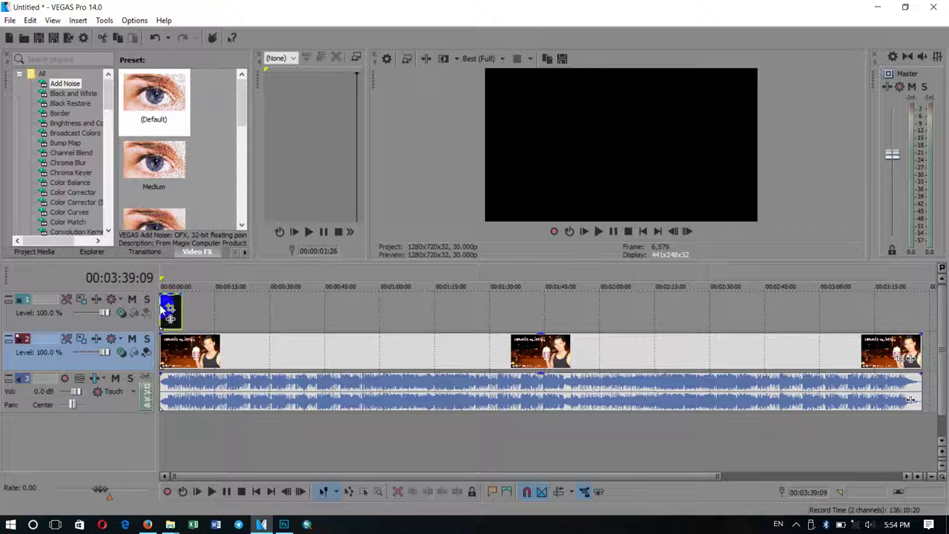
click(167, 282)
scroll(178, 284, up, 5)
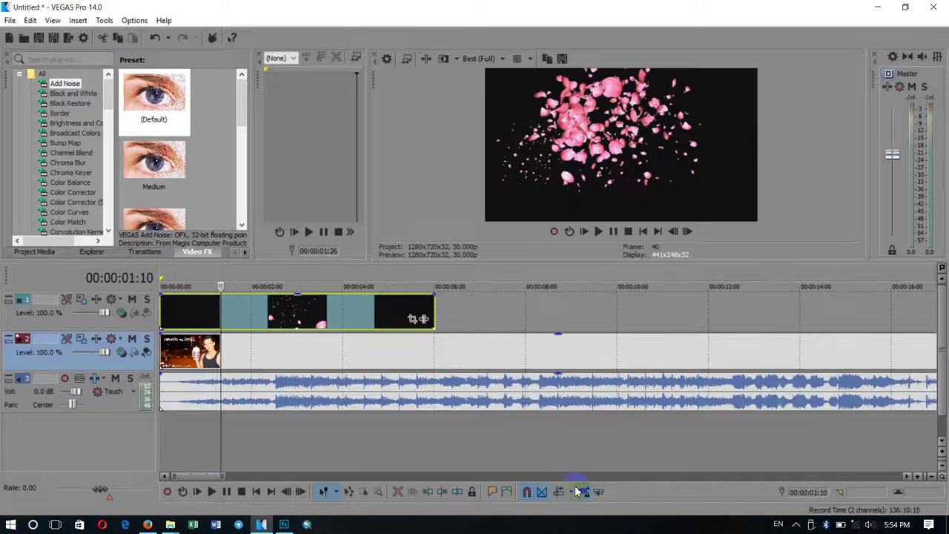
click(163, 274)
key(space)
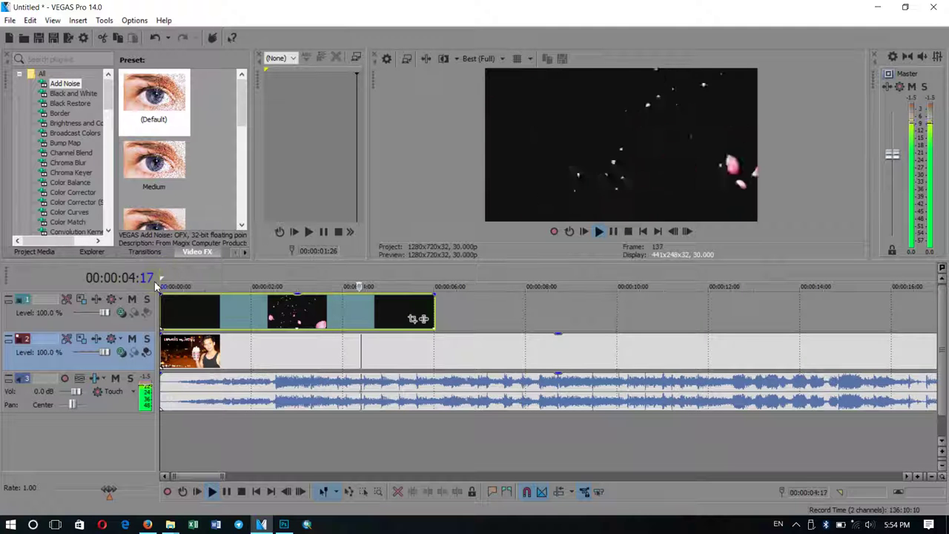
key(space)
Apply the Chroma Keyer effect with the (Default) preset to the rose petals clip.
click(312, 311)
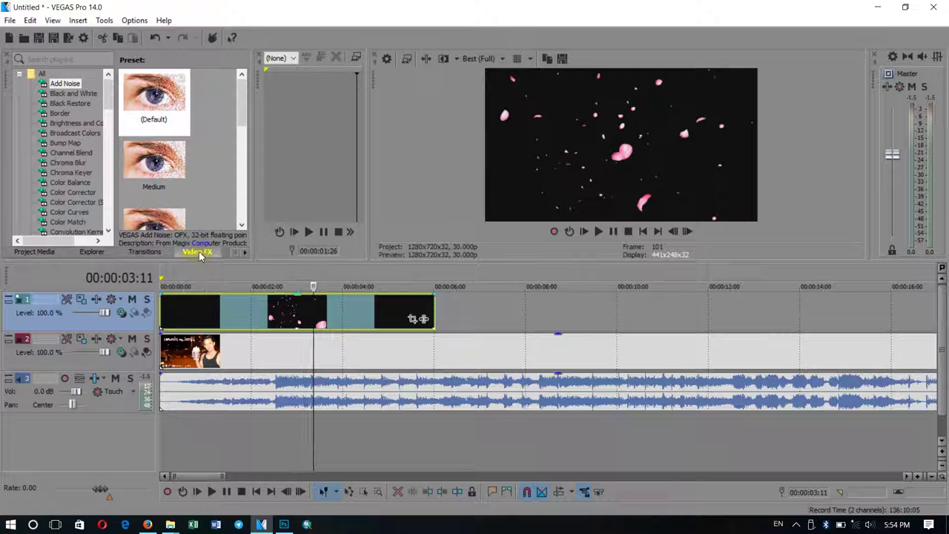
click(71, 173)
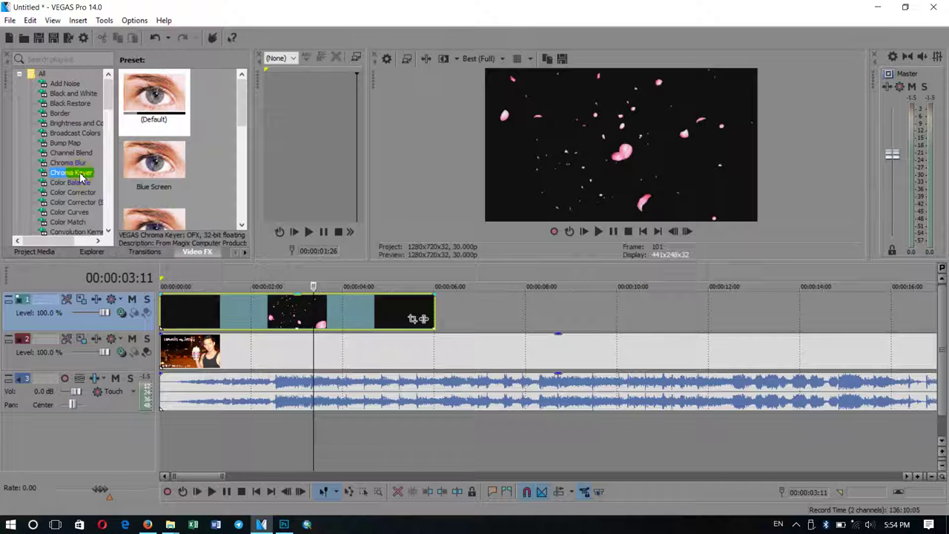
drag(65, 175, 294, 318)
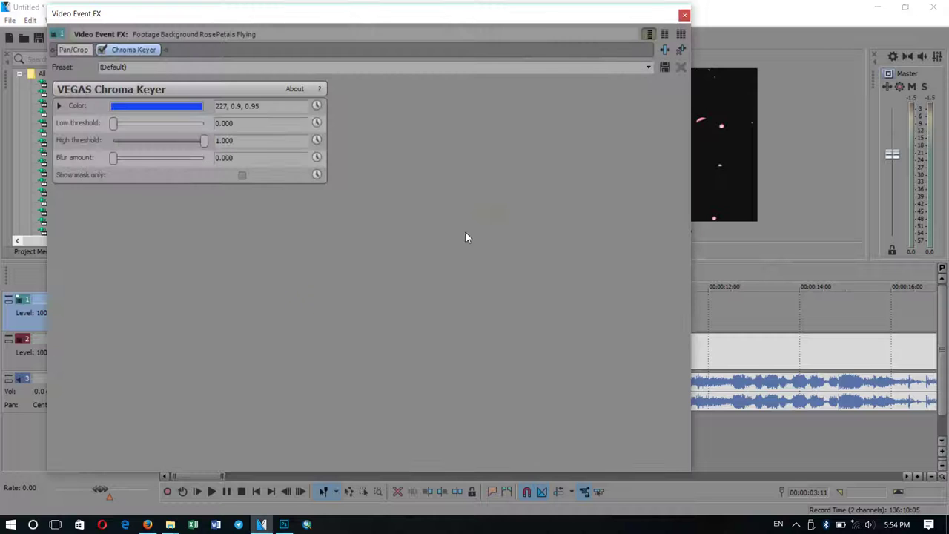
Sample the footage's black background in the preview as the Chroma Keyer color (0, 0.0, 0.06).
drag(695, 223, 378, 119)
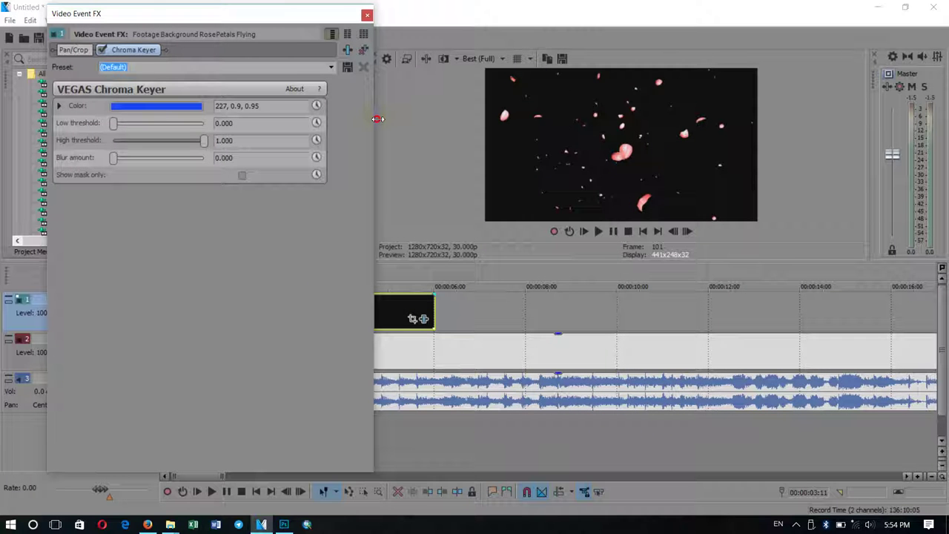
click(151, 109)
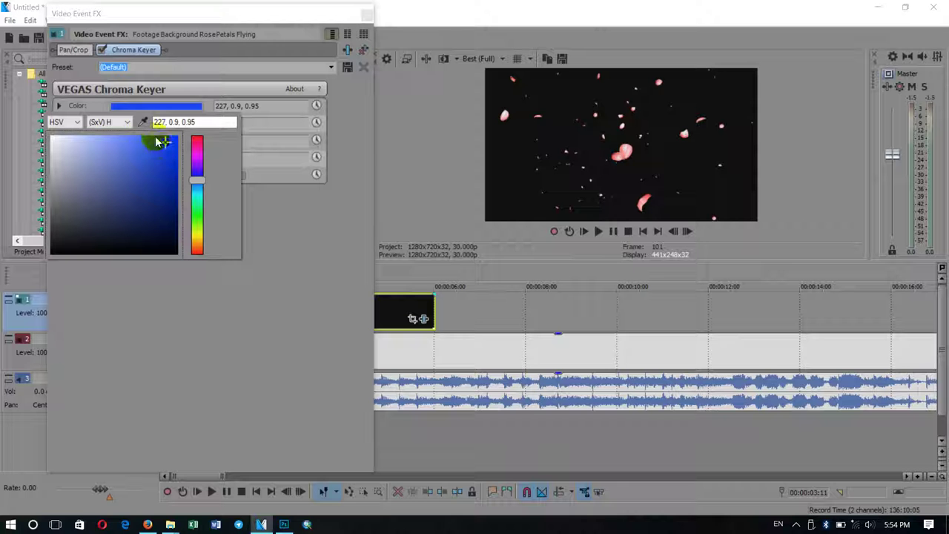
click(143, 123)
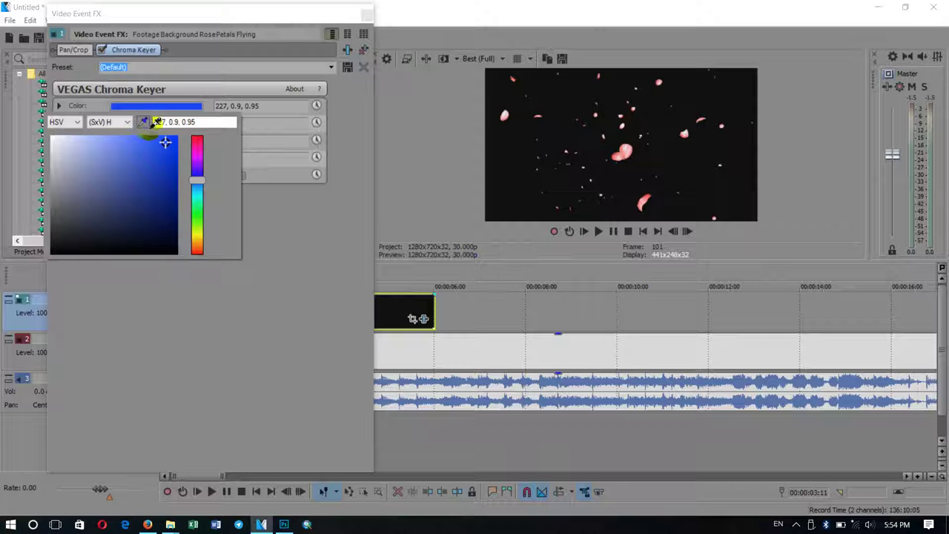
drag(499, 222, 513, 208)
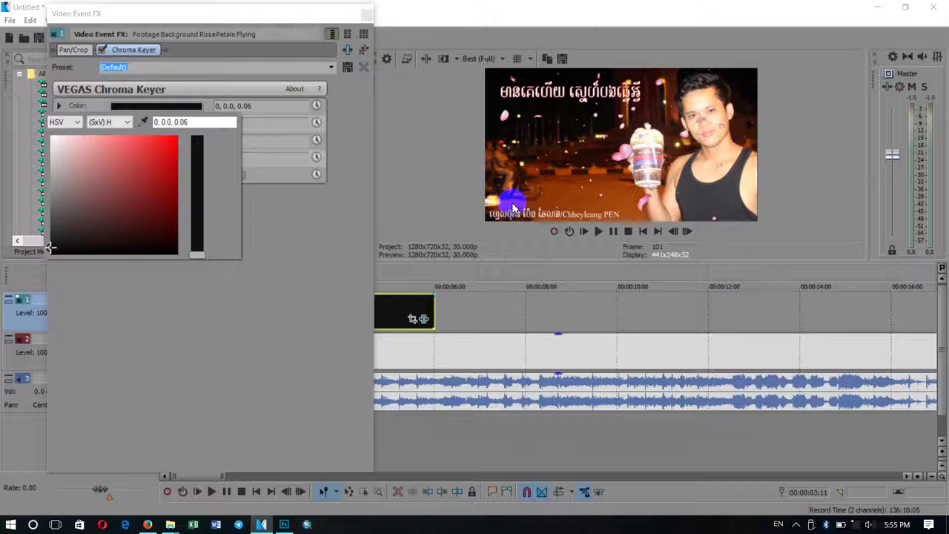
click(197, 158)
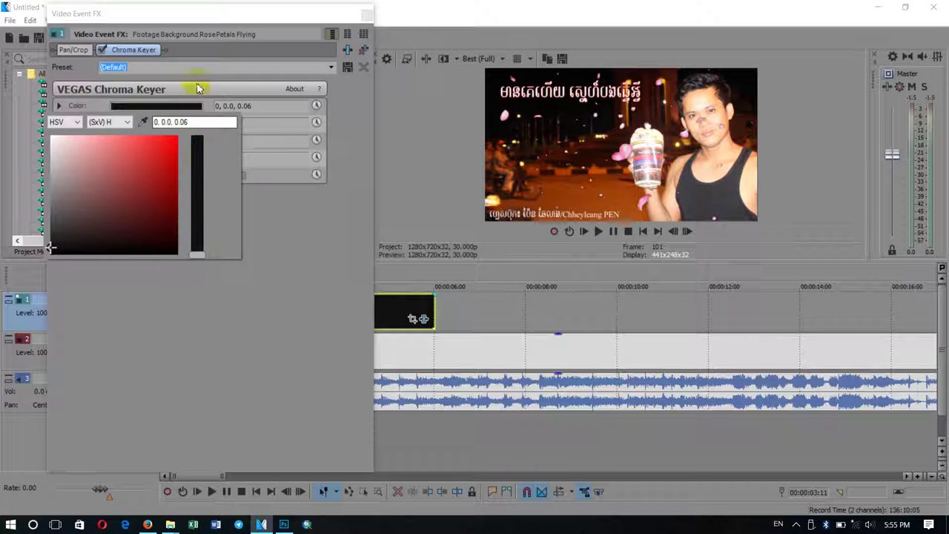
click(329, 241)
Set the Chroma Keyer's low threshold to 0.408 and play back the petals over the image.
click(119, 110)
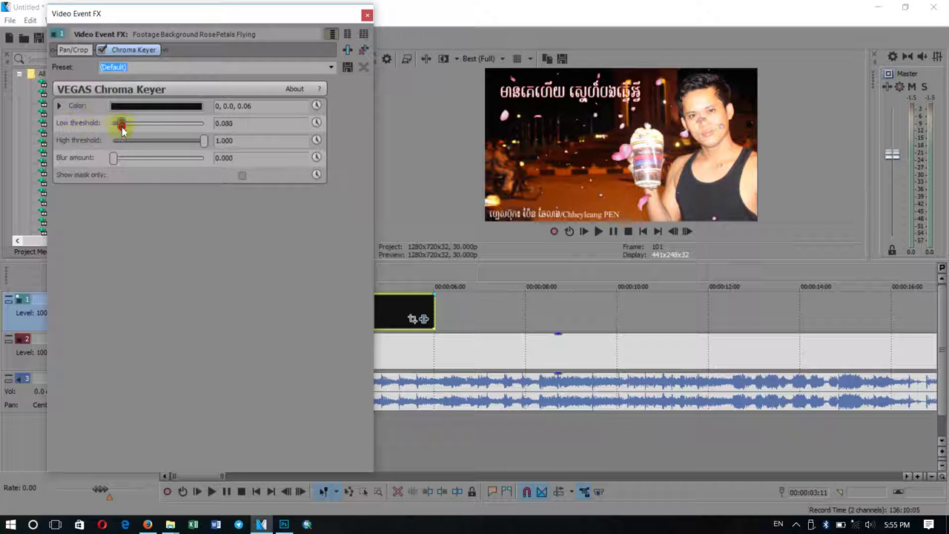
mouse_move(122, 126)
mouse_down()
mouse_move(154, 128)
mouse_move(137, 124)
mouse_up()
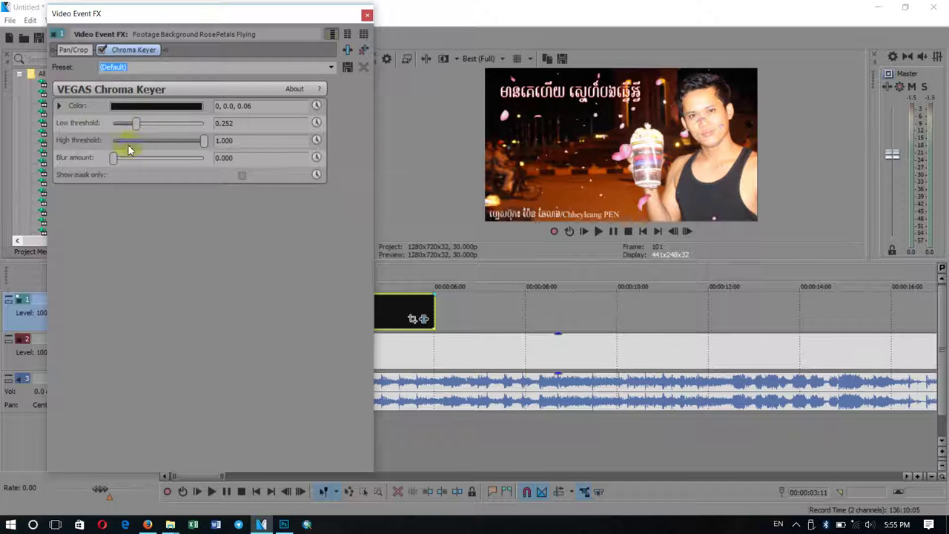
drag(123, 155, 148, 124)
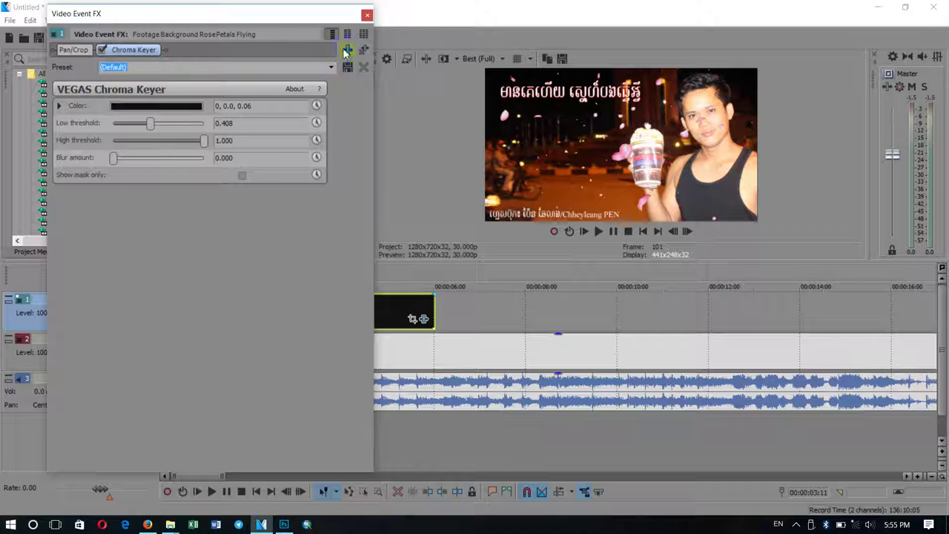
click(365, 15)
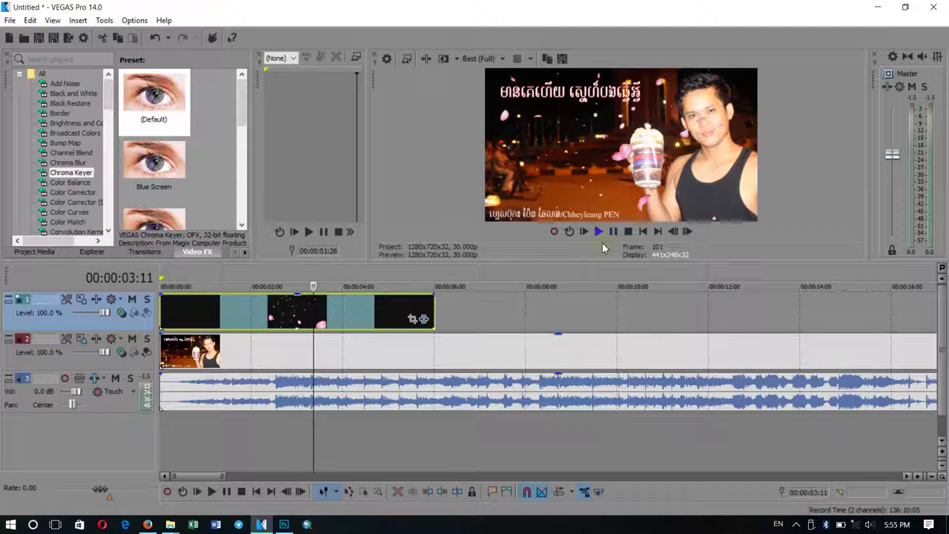
click(584, 231)
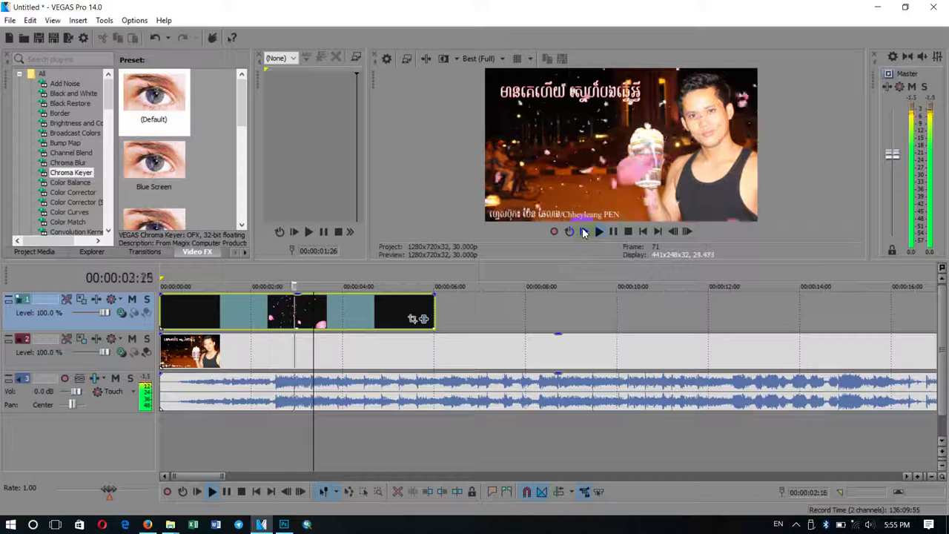
key(space)
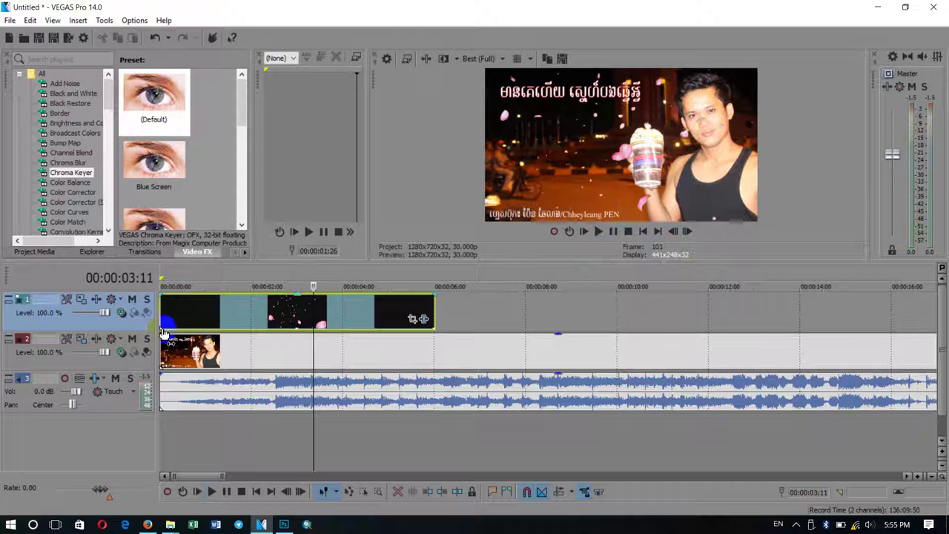
Add a short fade-in to the start of the Original Song image and play it back from the beginning.
drag(162, 332, 191, 337)
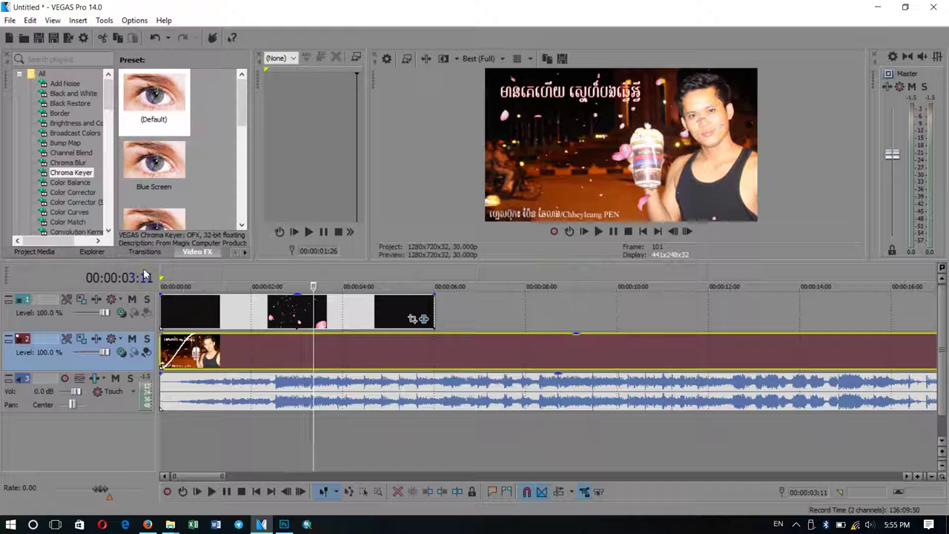
click(584, 232)
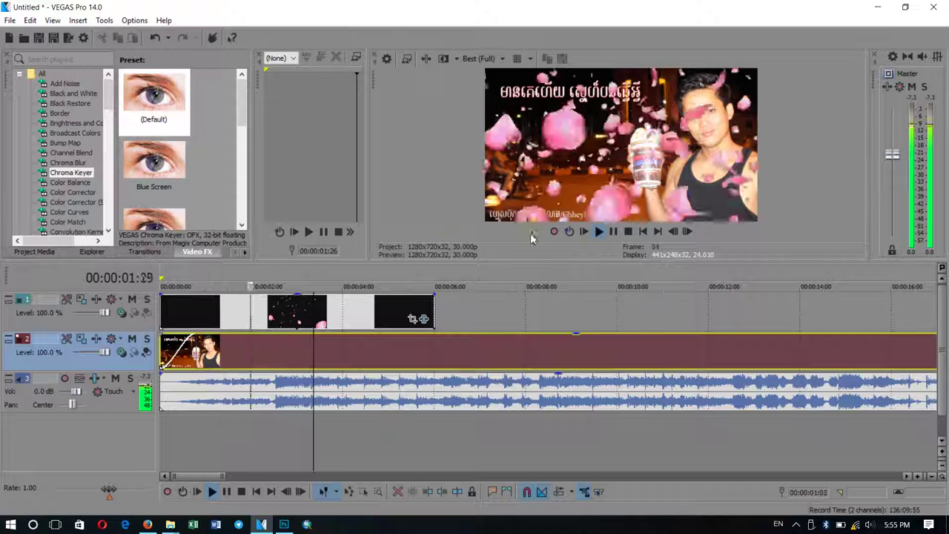
click(271, 318)
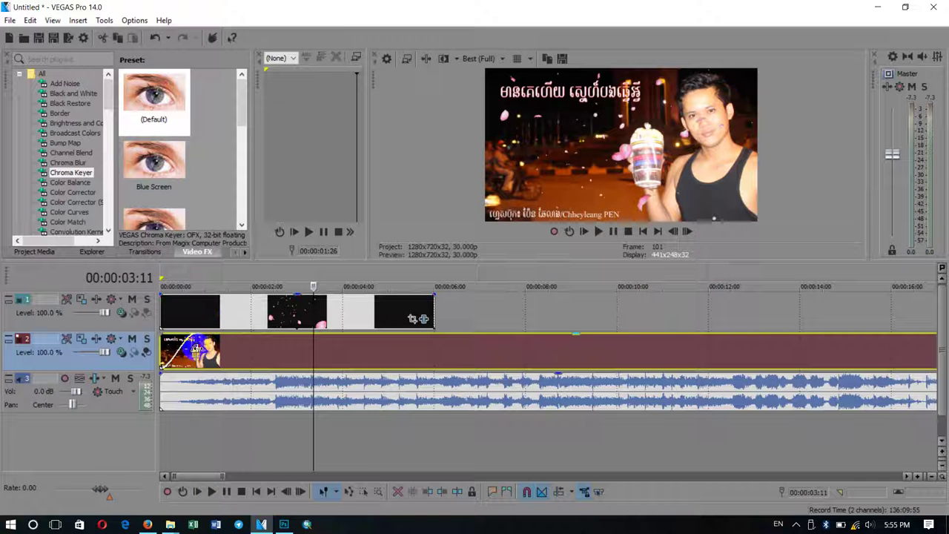
Lengthen the fade-in at the start of the Original Song image to about 2 seconds and play back the result.
drag(196, 347, 265, 365)
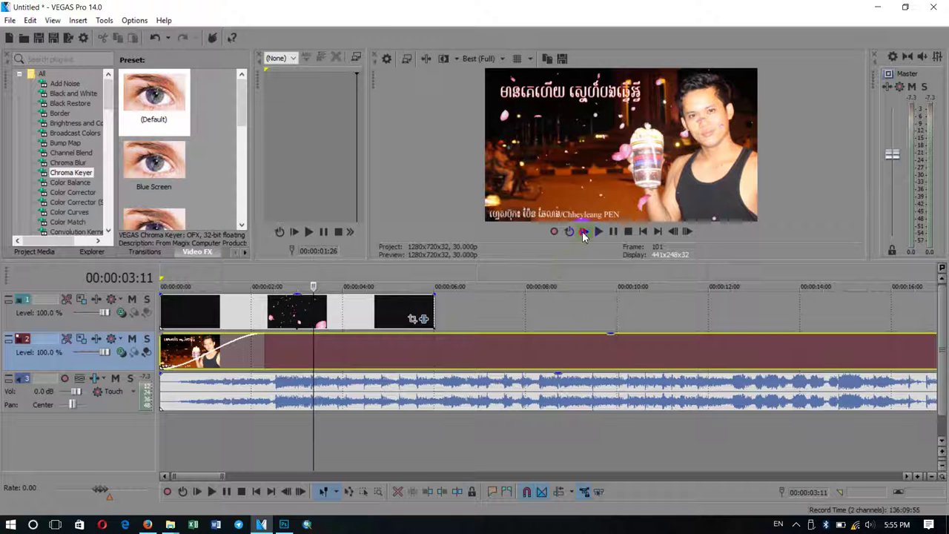
click(584, 232)
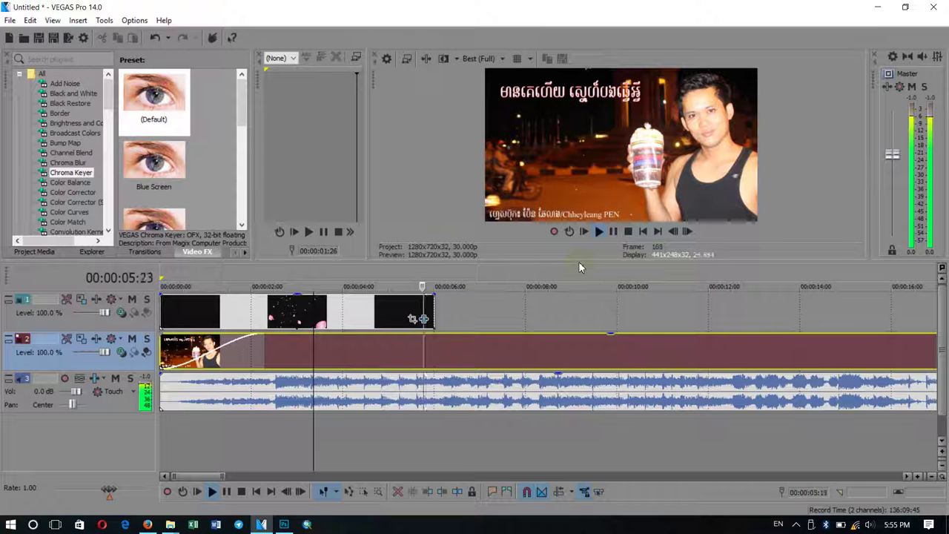
key(space)
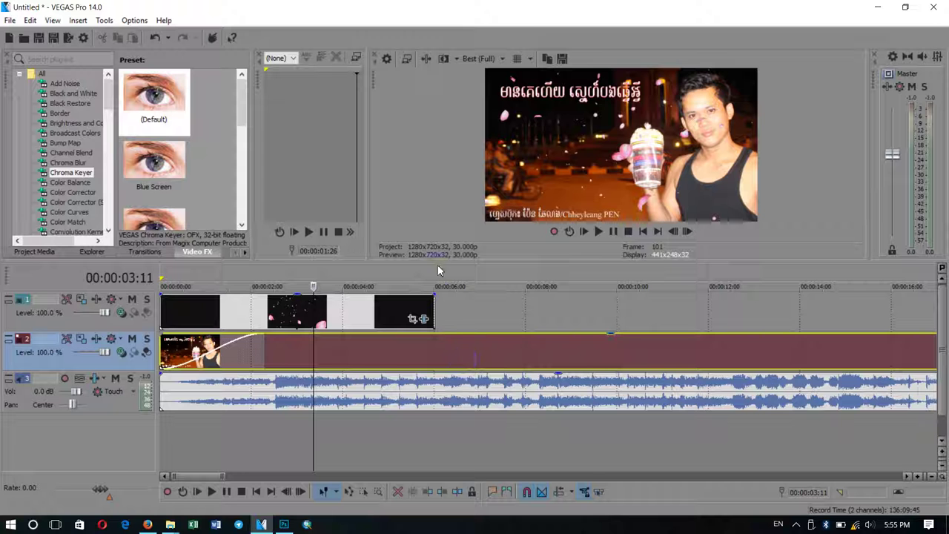
Import the Falling cherry blossom petals clip just past the end of the song and delete its audio.
scroll(823, 468, down, 8)
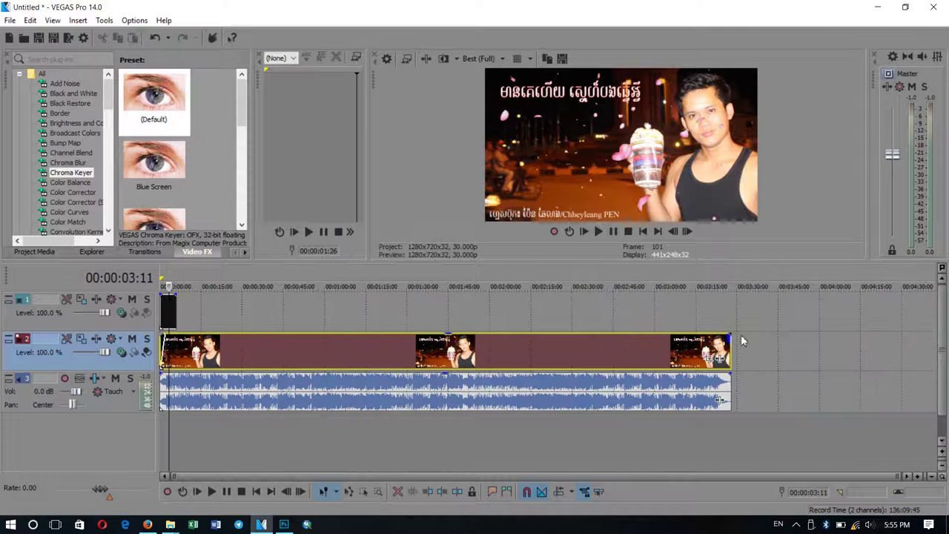
click(749, 276)
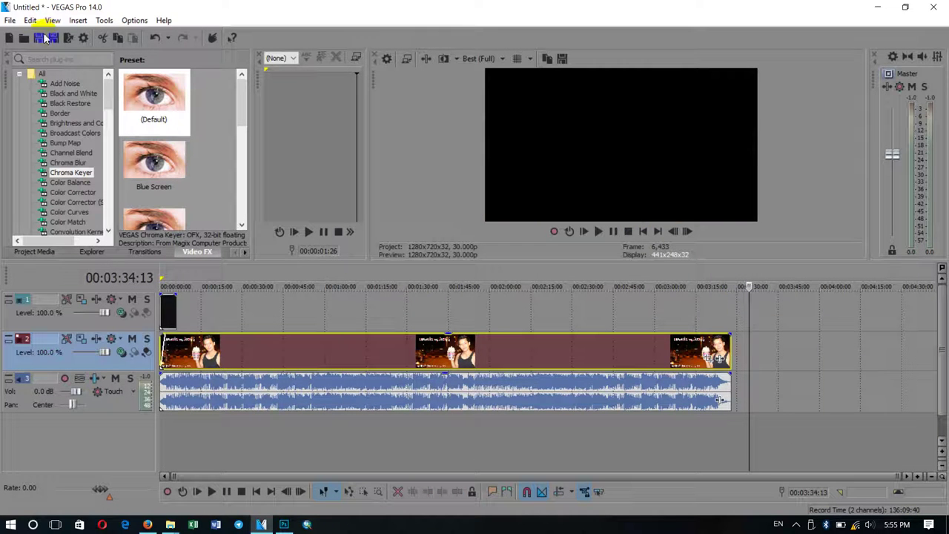
click(23, 39)
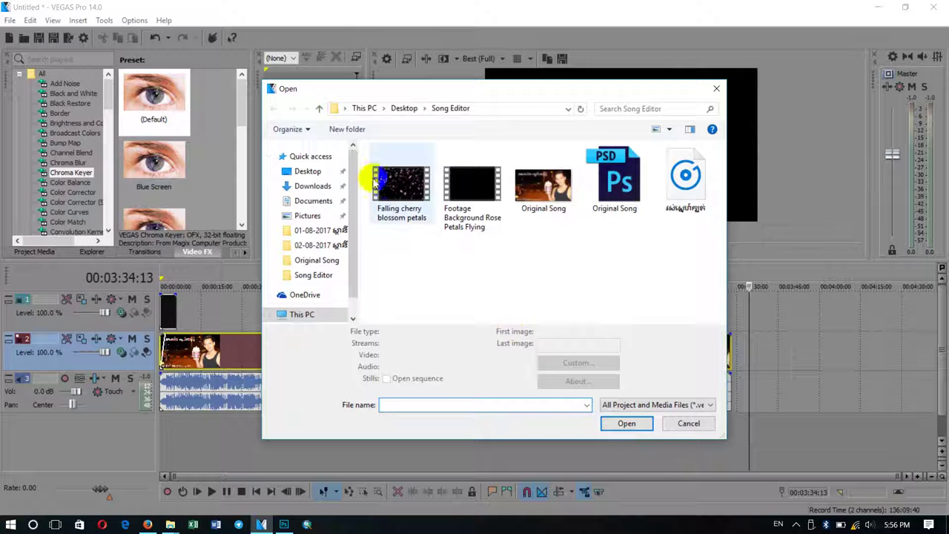
double_click(388, 190)
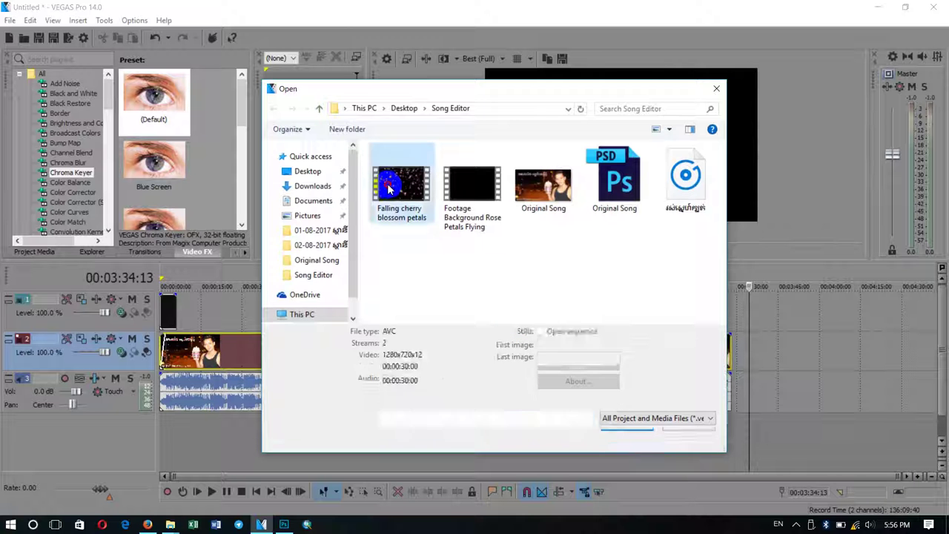
click(777, 362)
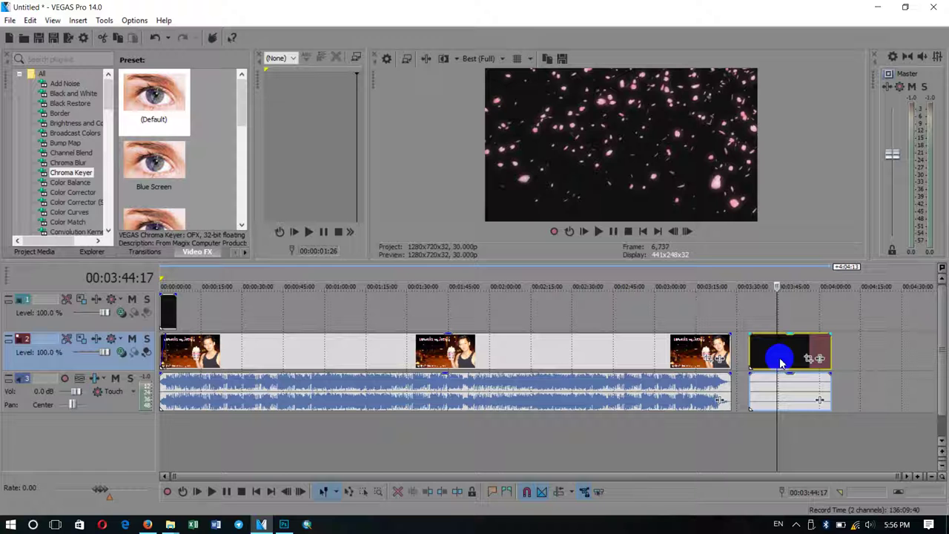
click(806, 395)
key(Delete)
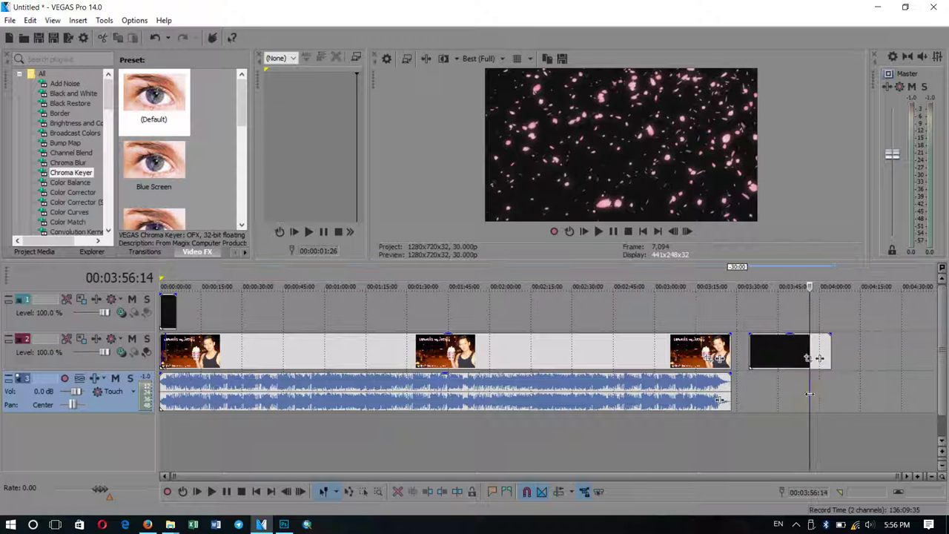
Move the cherry blossom clip to the top video track, directly after the rose petals clip.
drag(774, 352, 583, 257)
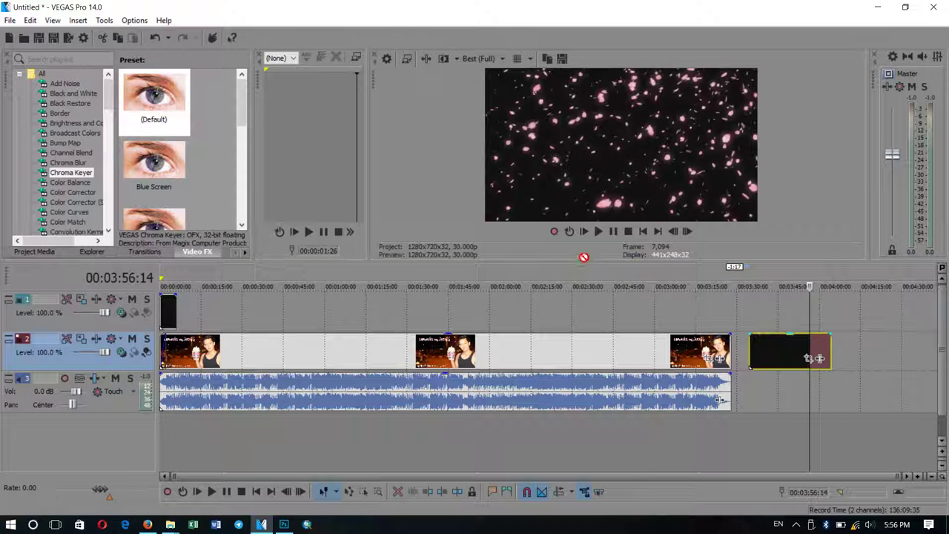
drag(451, 275, 205, 307)
scroll(332, 344, up, 5)
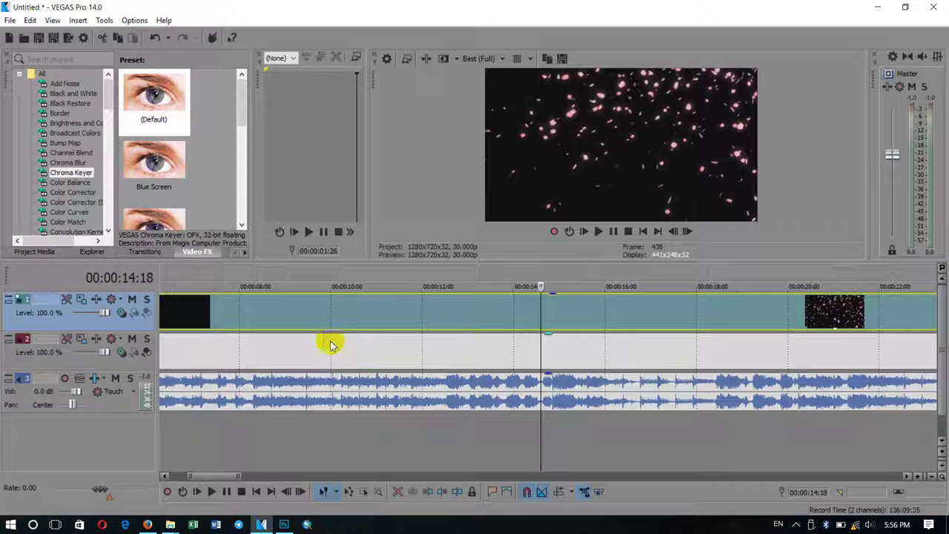
drag(225, 475, 200, 473)
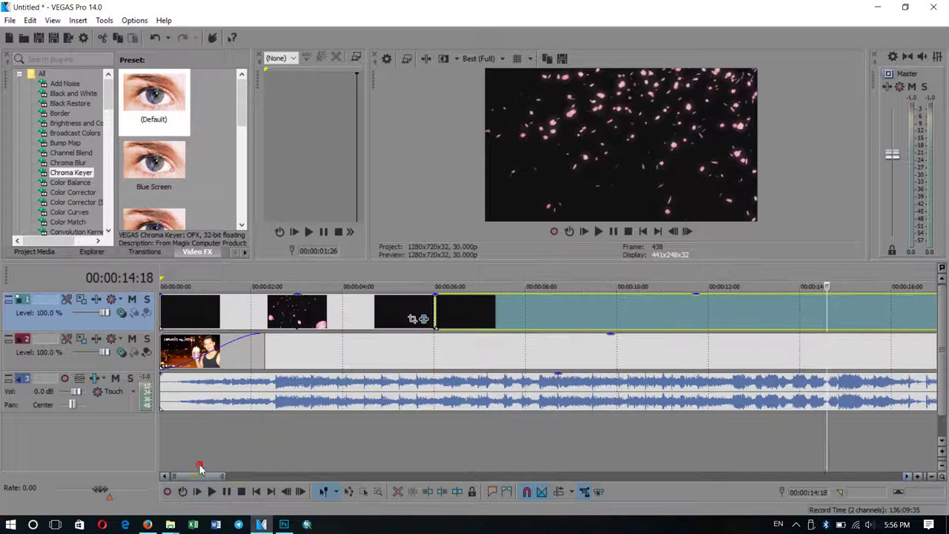
Play back the cherry blossom clip from its start to examine the falling petals.
click(436, 277)
key(space)
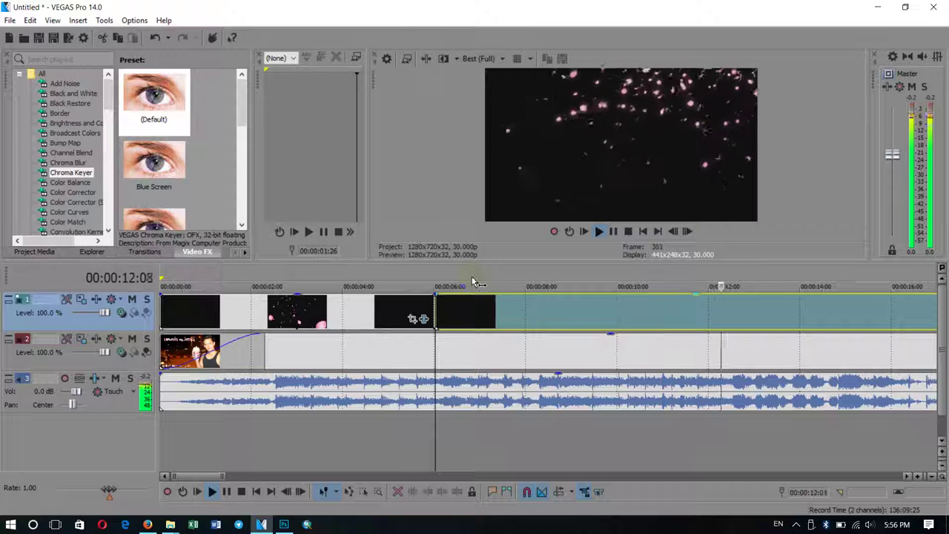
scroll(478, 282, down, 2)
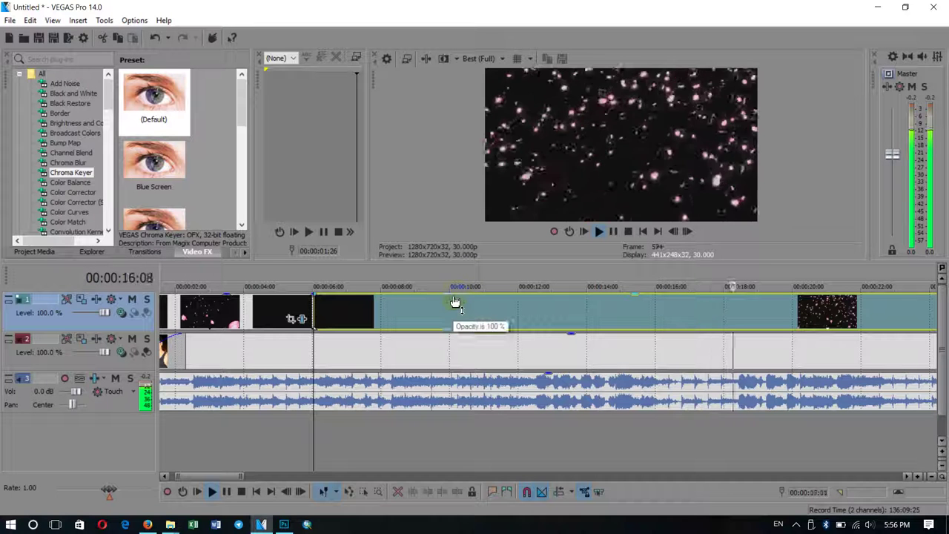
key(space)
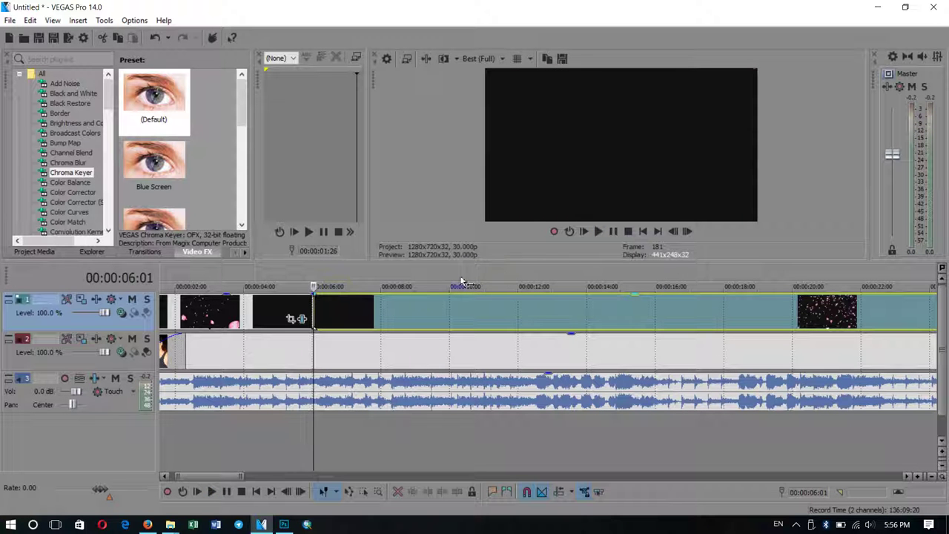
Apply the (Default) Chroma Keyer to the cherry blossom clip and sample its black background as the key color (0, 0.0, 0.06).
click(372, 303)
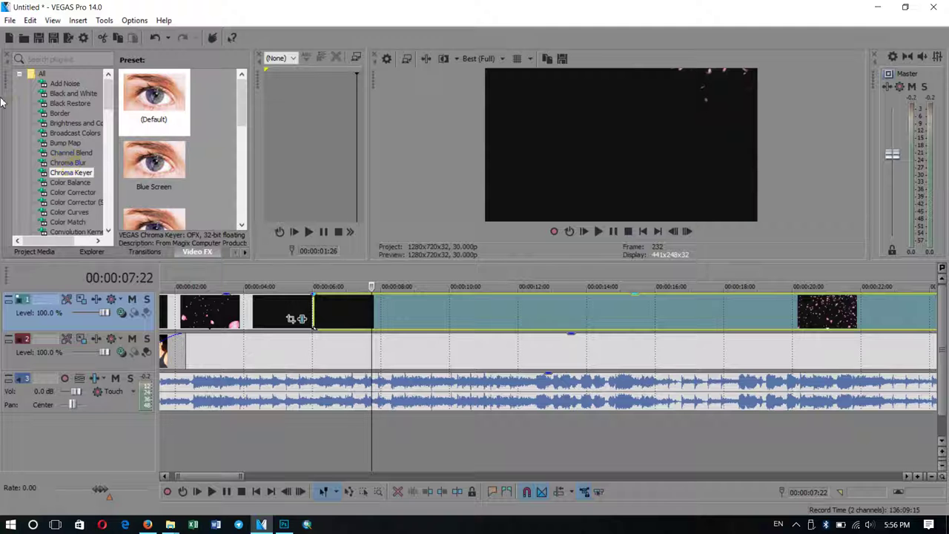
drag(74, 172, 422, 317)
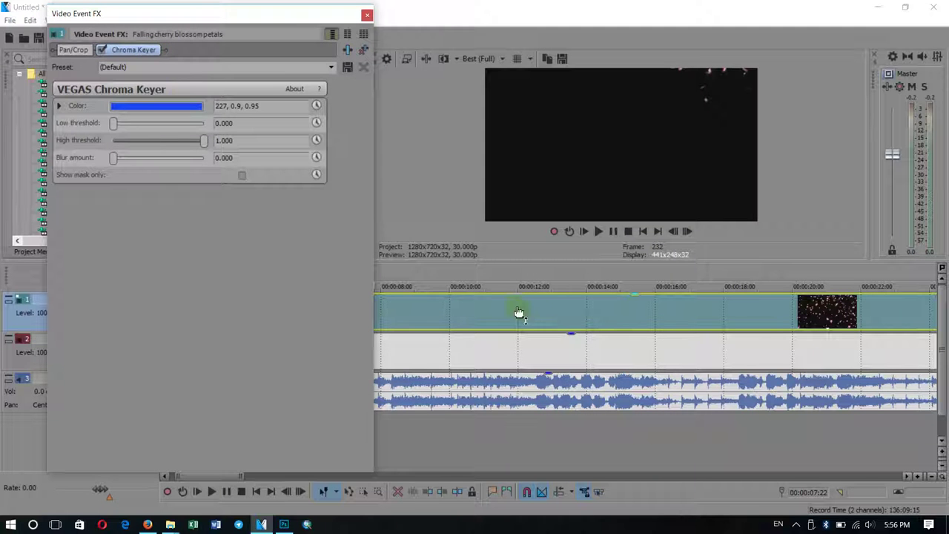
click(486, 275)
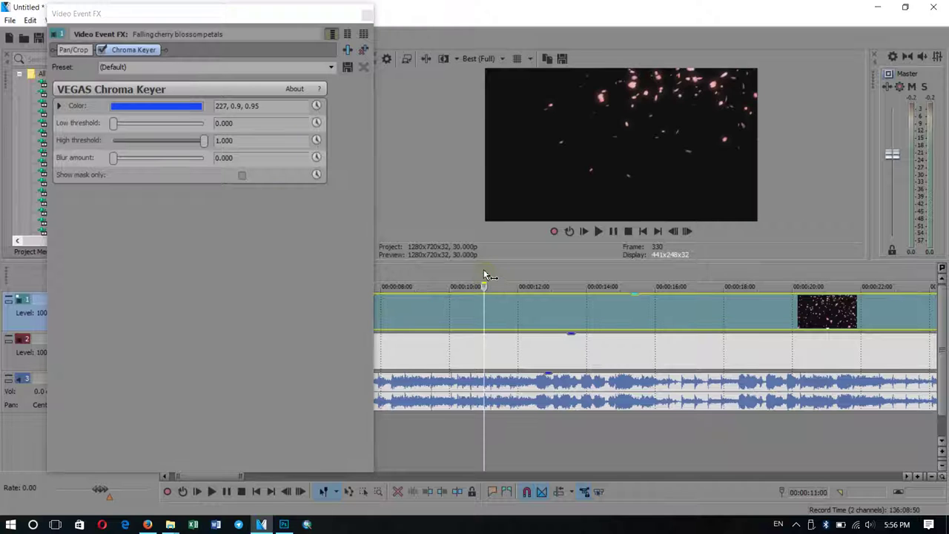
click(135, 108)
click(145, 123)
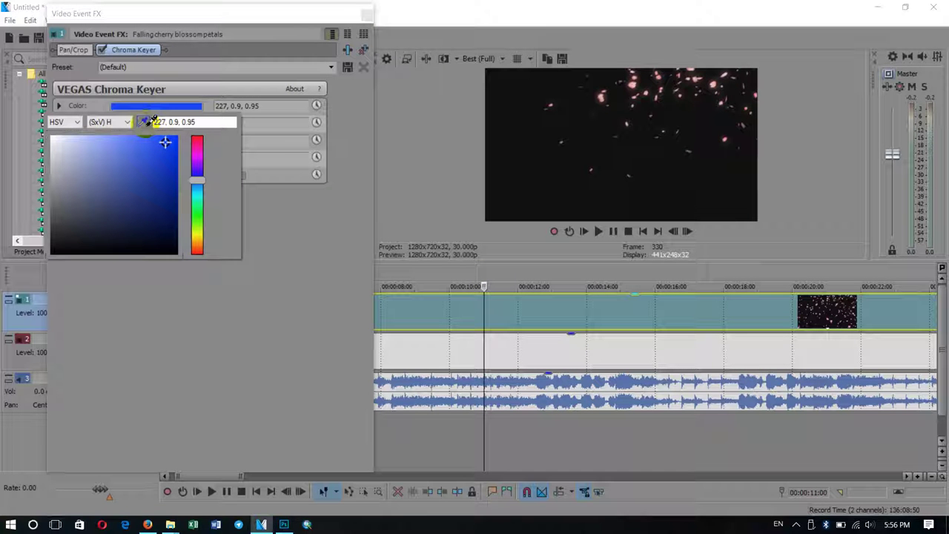
click(524, 205)
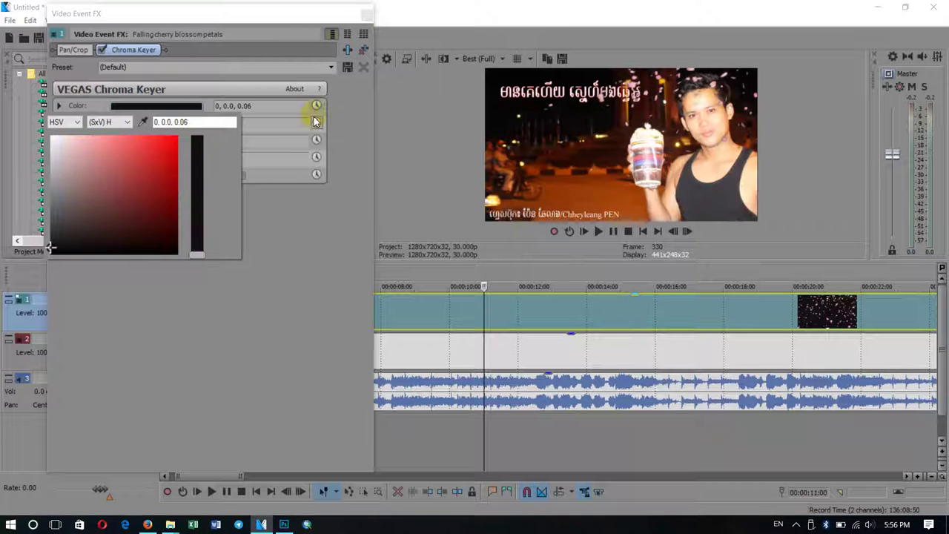
click(353, 246)
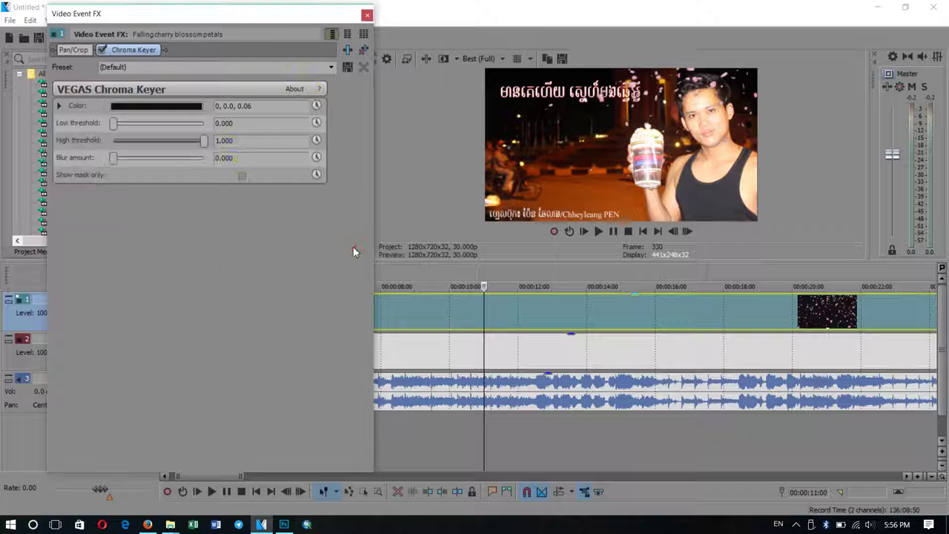
drag(182, 134, 122, 113)
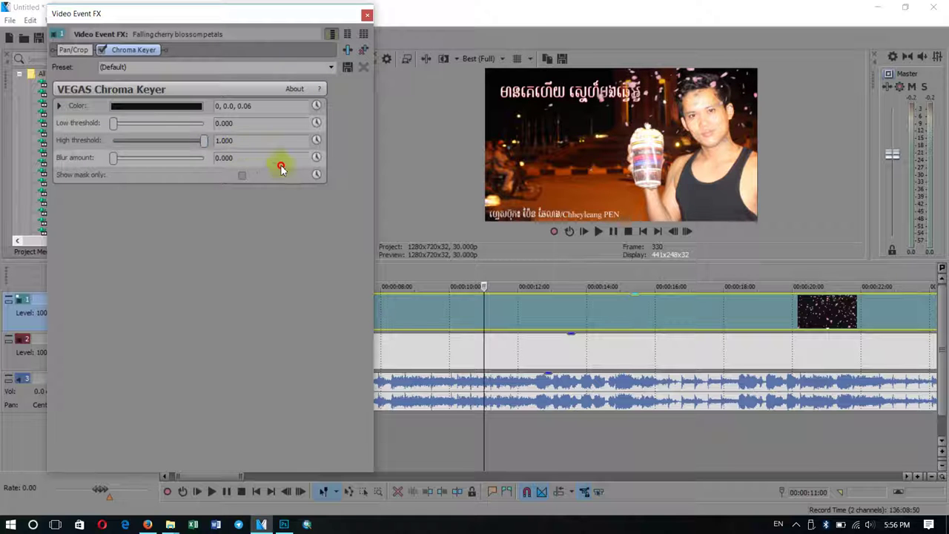
click(367, 13)
Place a copy of the keyed cherry blossom clip right after the original, overlapping it with a 1:00 crossfade.
scroll(588, 403, down, 8)
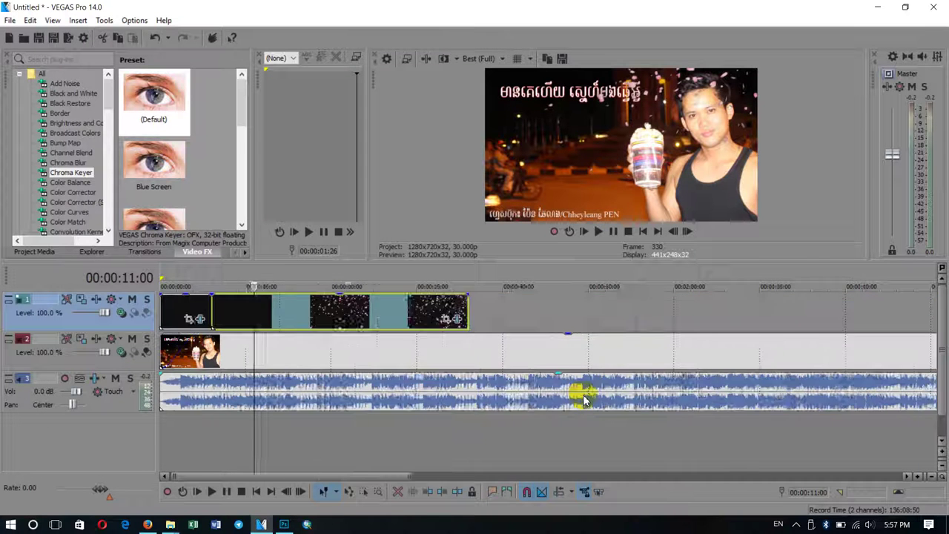
scroll(288, 331, up, 1)
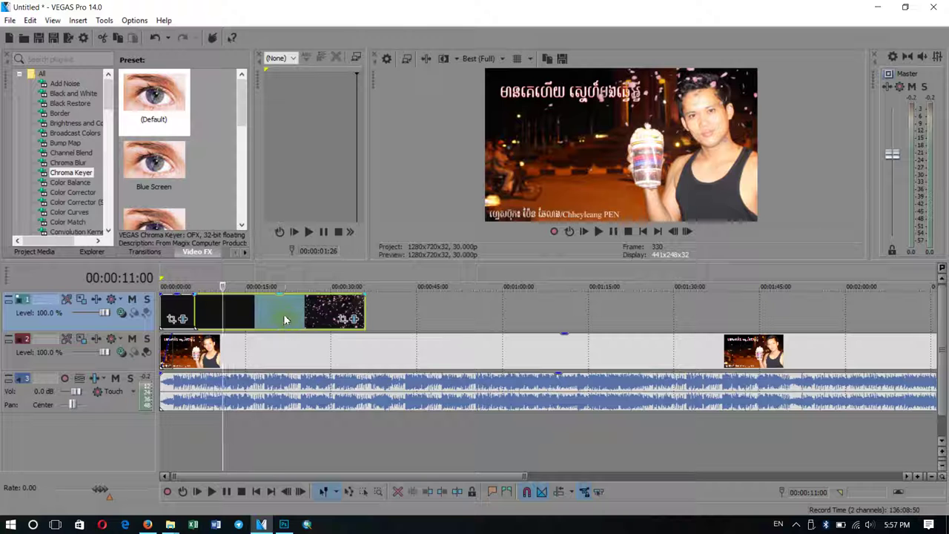
click(283, 314)
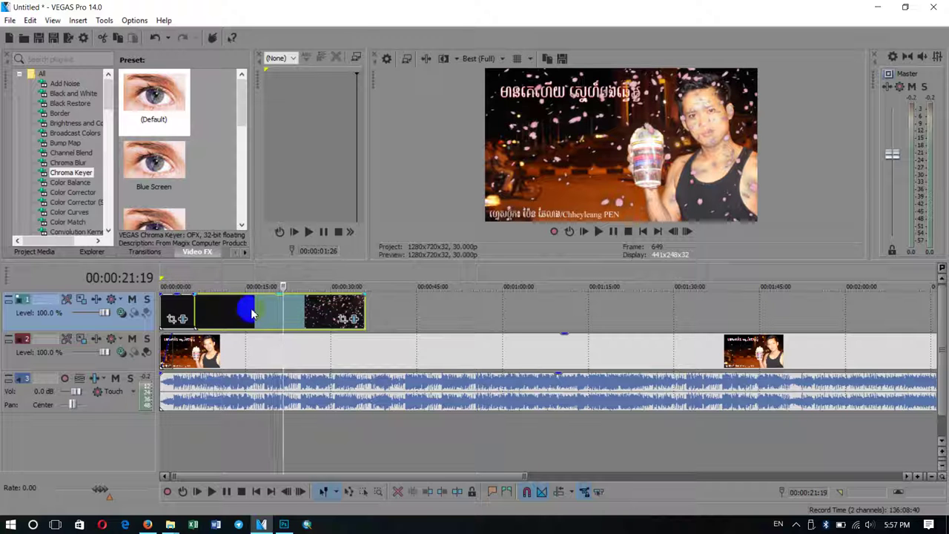
click(363, 326)
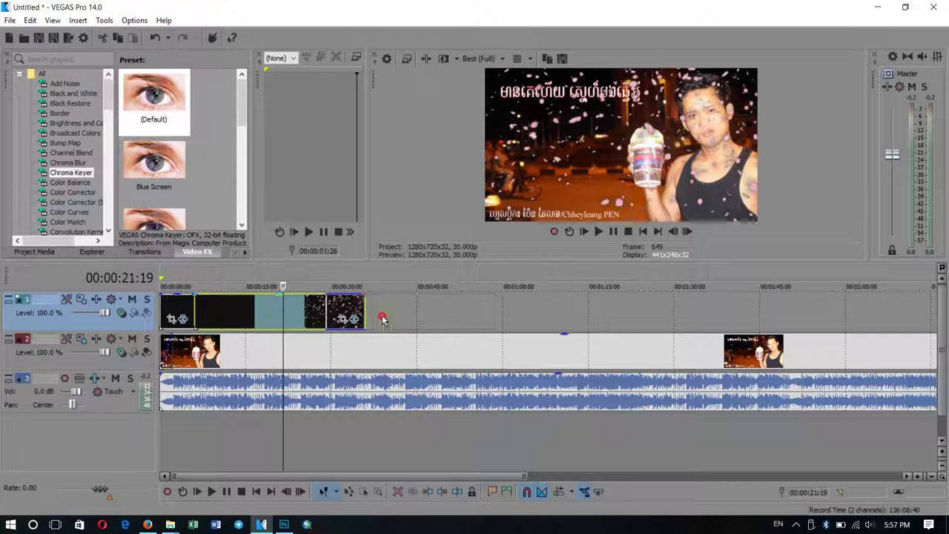
click(415, 318)
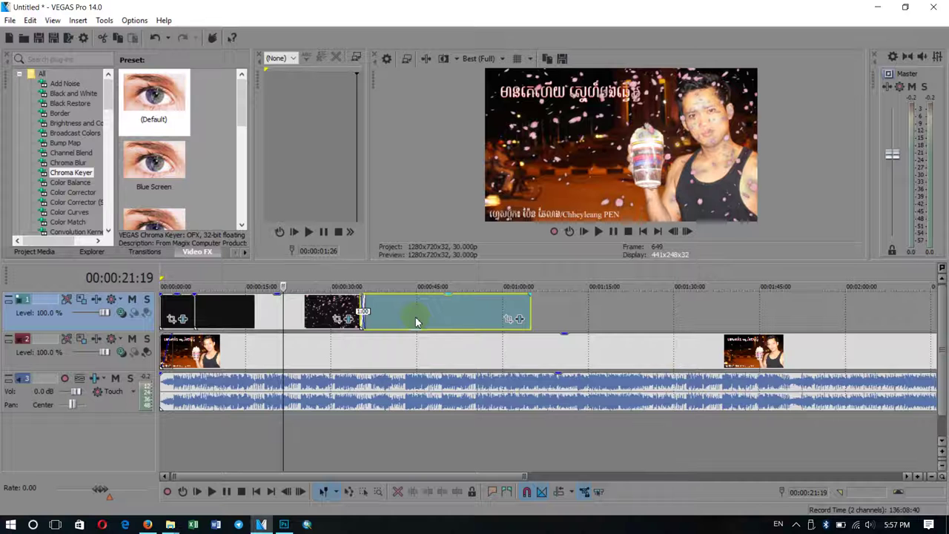
scroll(537, 382, up, 4)
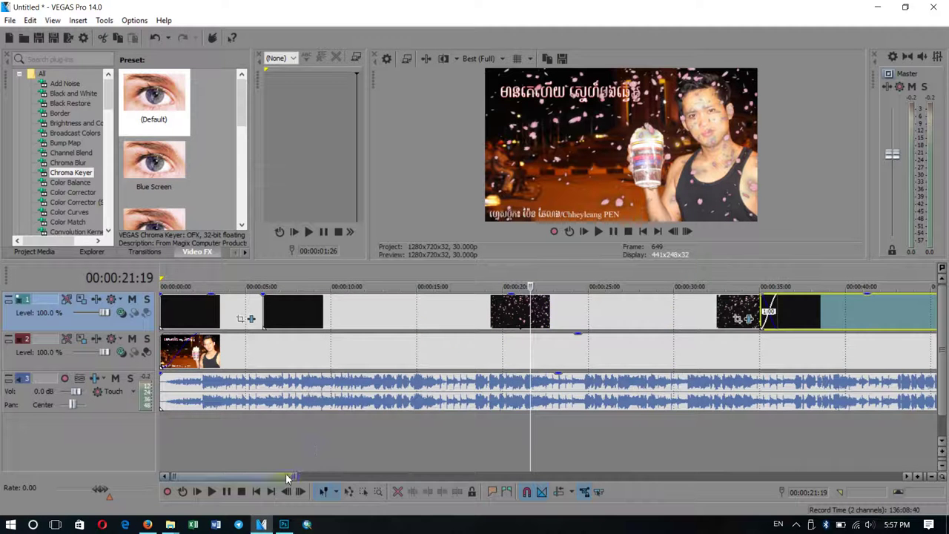
scroll(423, 429, down, 5)
Flip the copied cherry blossom clip horizontally and vertically in Event Pan/Crop, to width -1,298.0 and height -730.2.
click(504, 319)
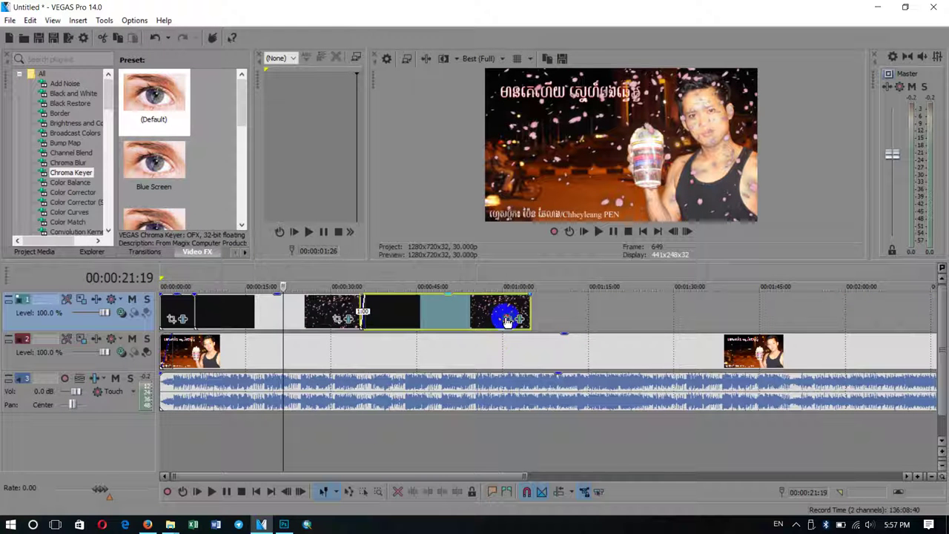
click(271, 297)
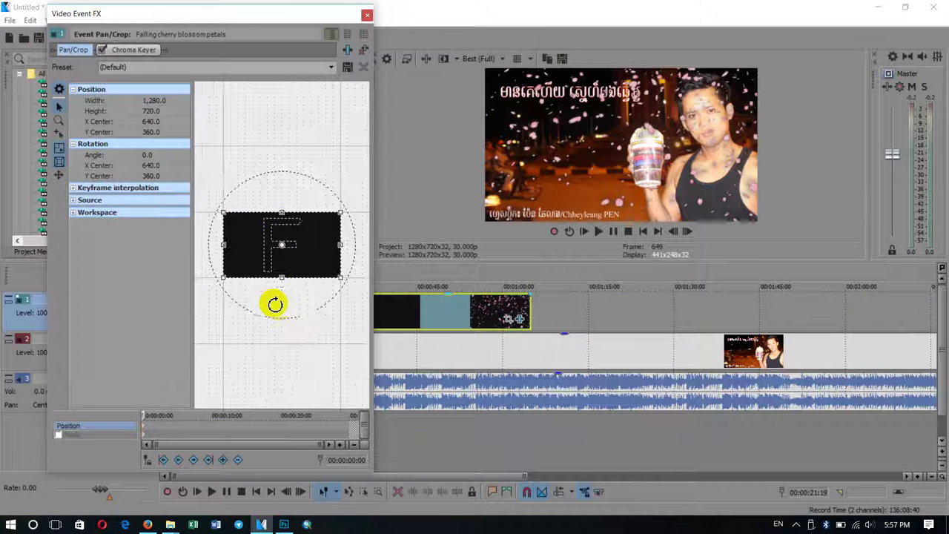
scroll(307, 276, down, 2)
drag(325, 249, 239, 215)
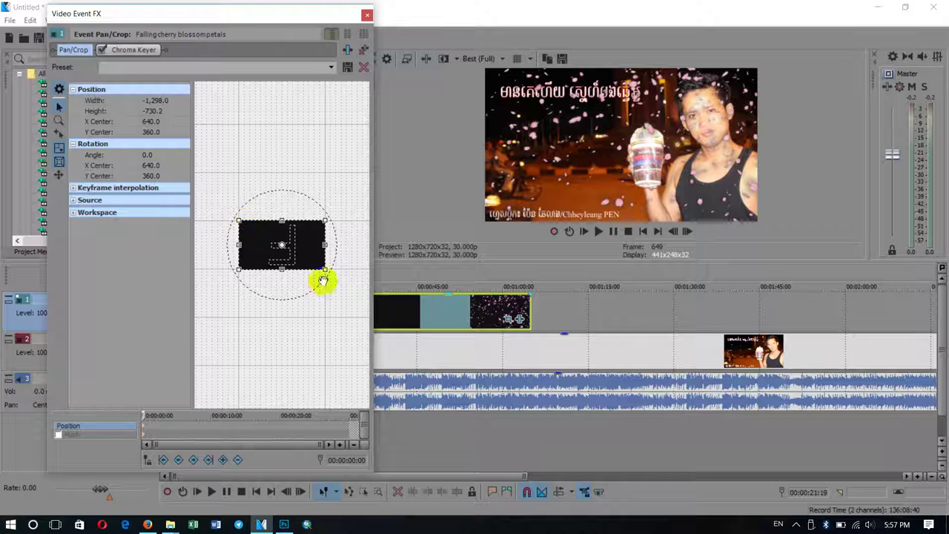
click(366, 15)
Insert a video track above the petals and move the flipped copy onto it, aligned with the original cherry blossom clip.
right_click(642, 310)
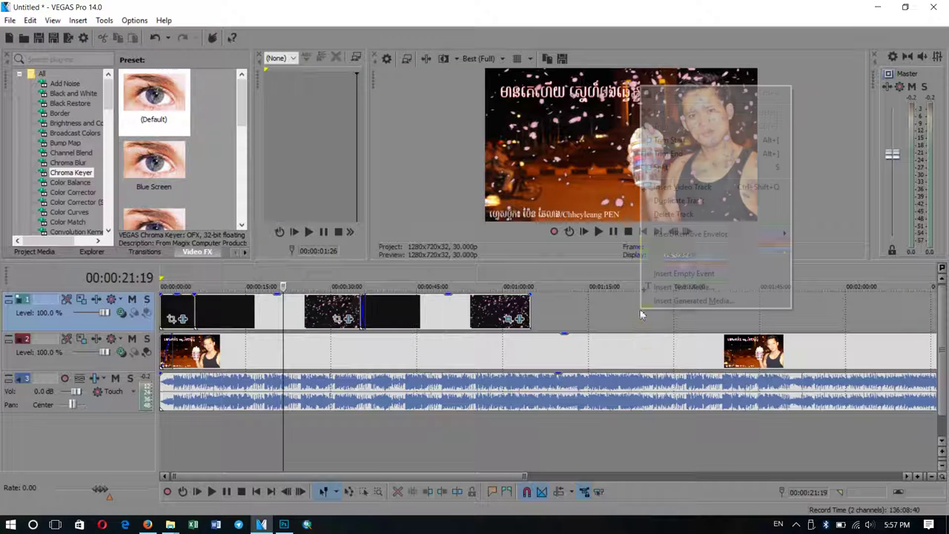
click(676, 201)
drag(433, 344, 346, 291)
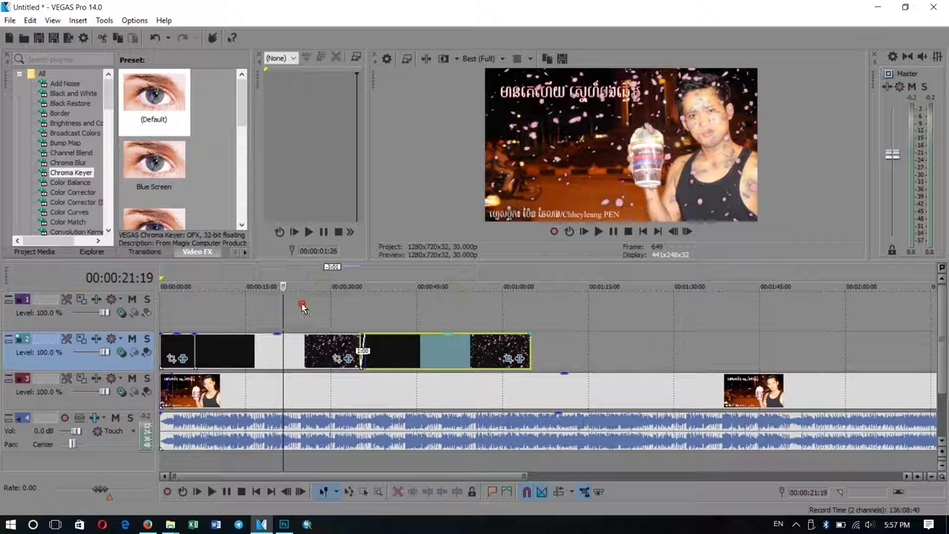
drag(265, 302, 266, 304)
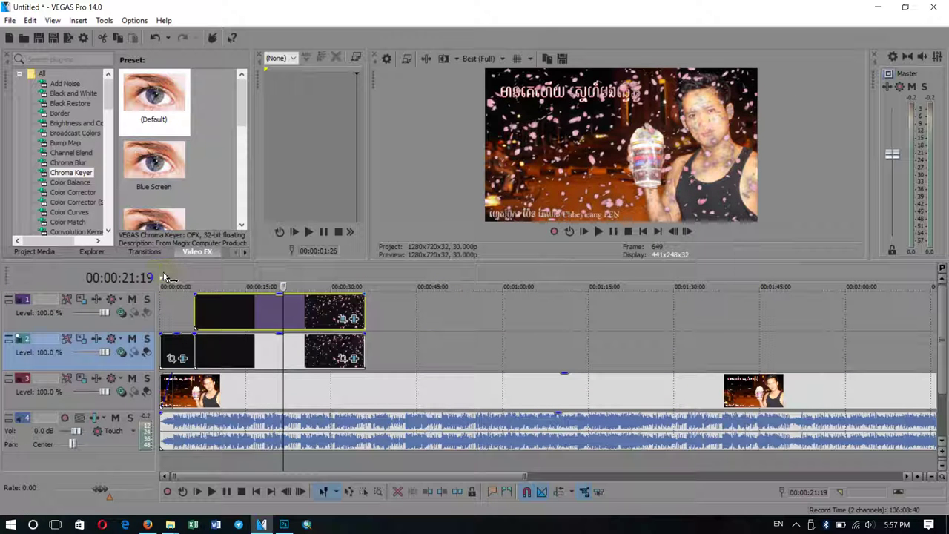
click(159, 274)
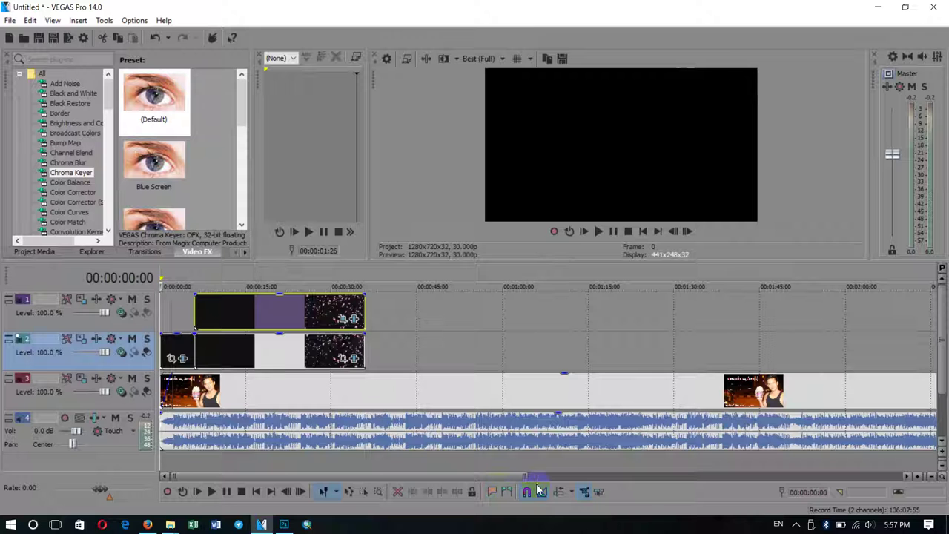
Play the project and shorten the flipped cherry blossom clip by 14:28 from its end, previewing again from the start.
key(space)
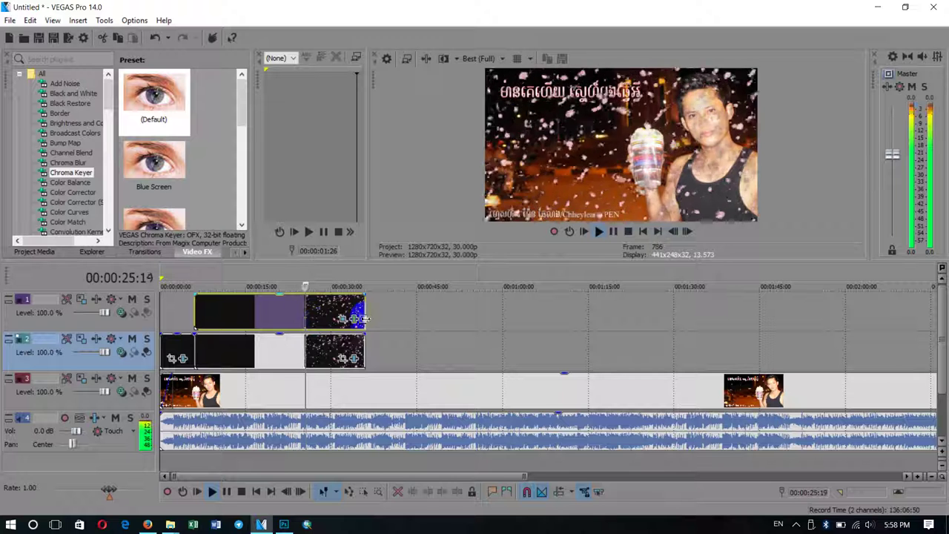
drag(365, 317, 283, 296)
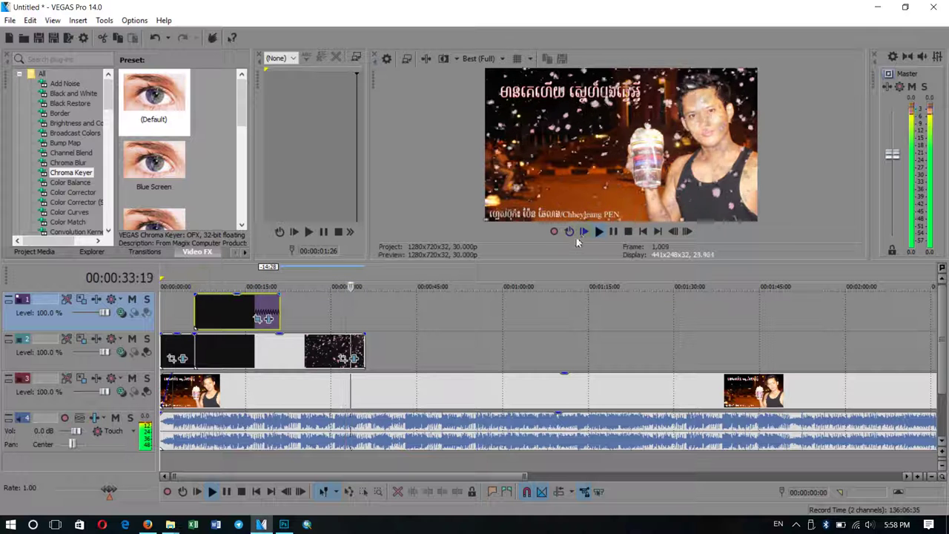
click(582, 234)
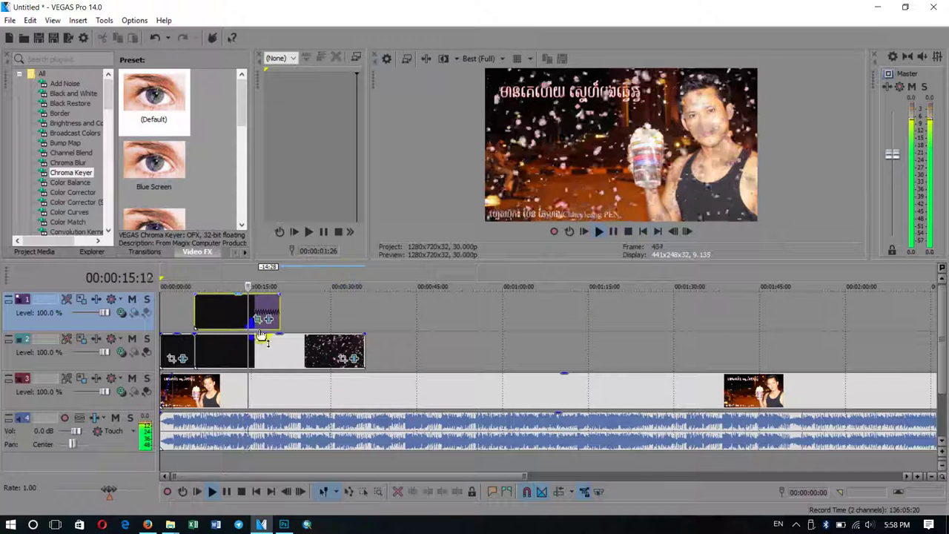
Stop playback and place a copy of the unflipped cherry blossom clip right after it, overlapping it with a 1:00 crossfade.
click(230, 351)
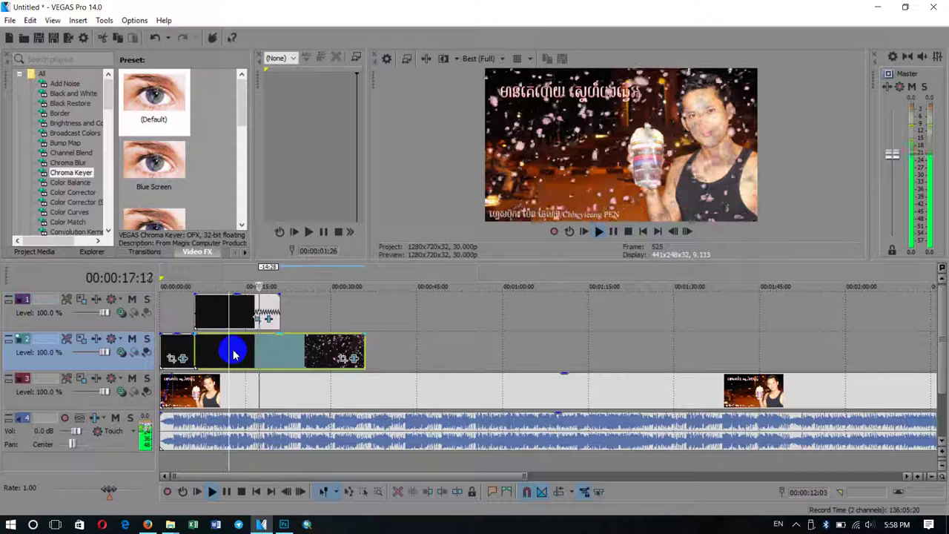
key(space)
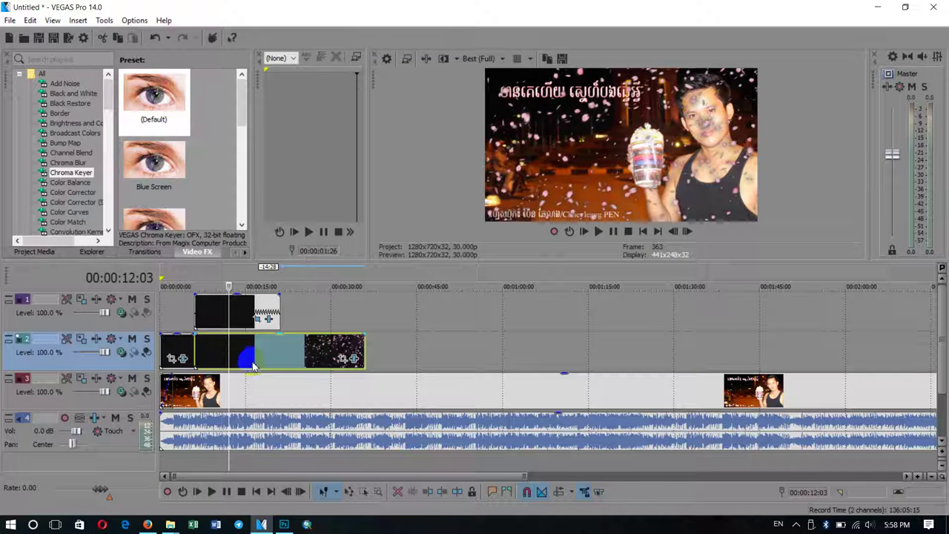
click(413, 350)
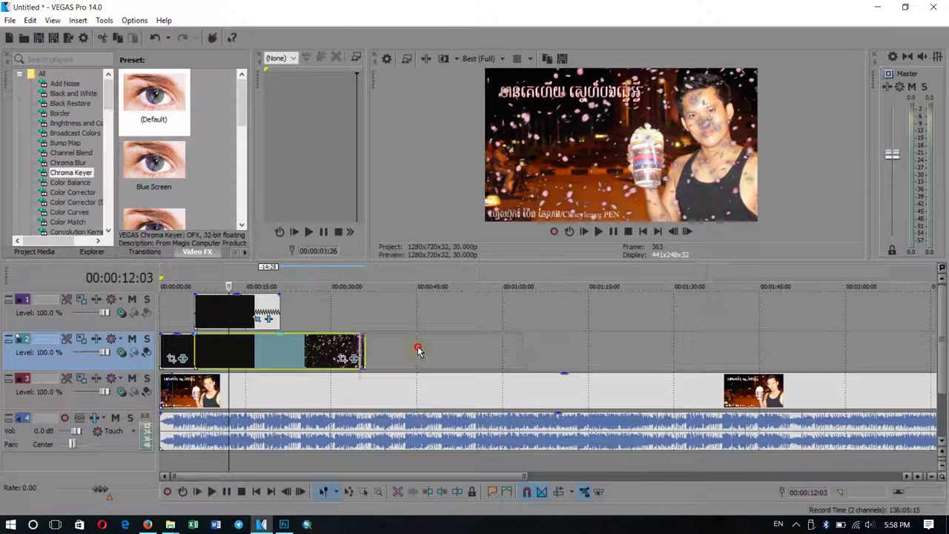
key(ctrl+v)
click(404, 350)
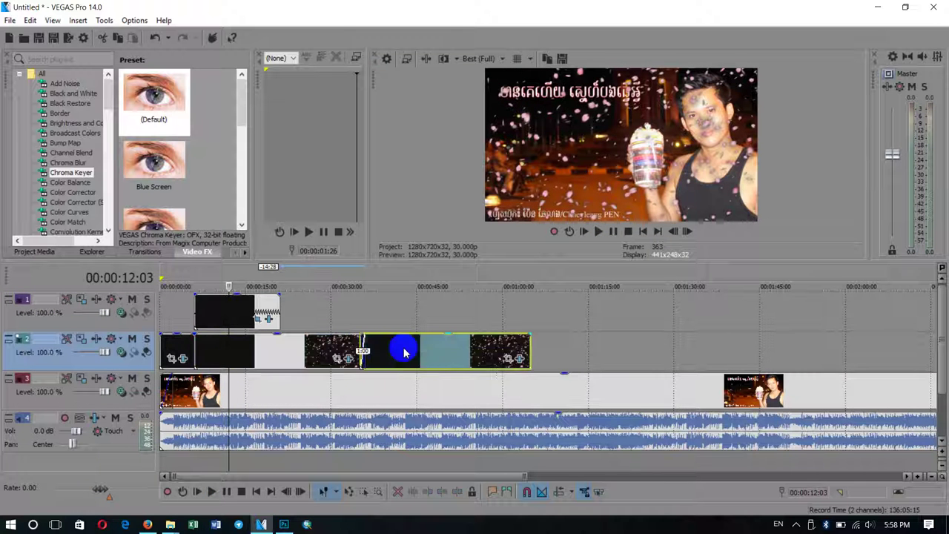
Place a copy of the shortened flipped clip on the top track, overlapping the end of the second full cherry blossom clip.
click(242, 309)
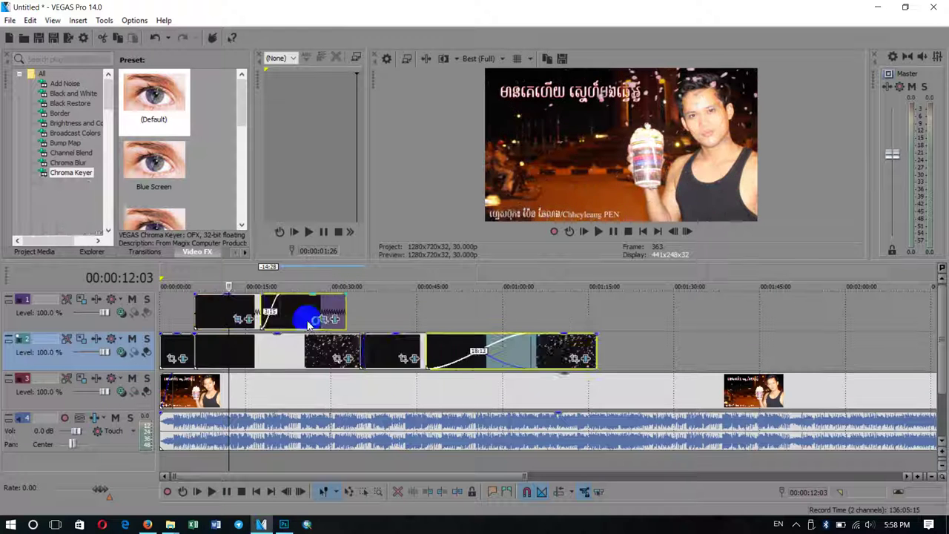
click(324, 346)
click(249, 304)
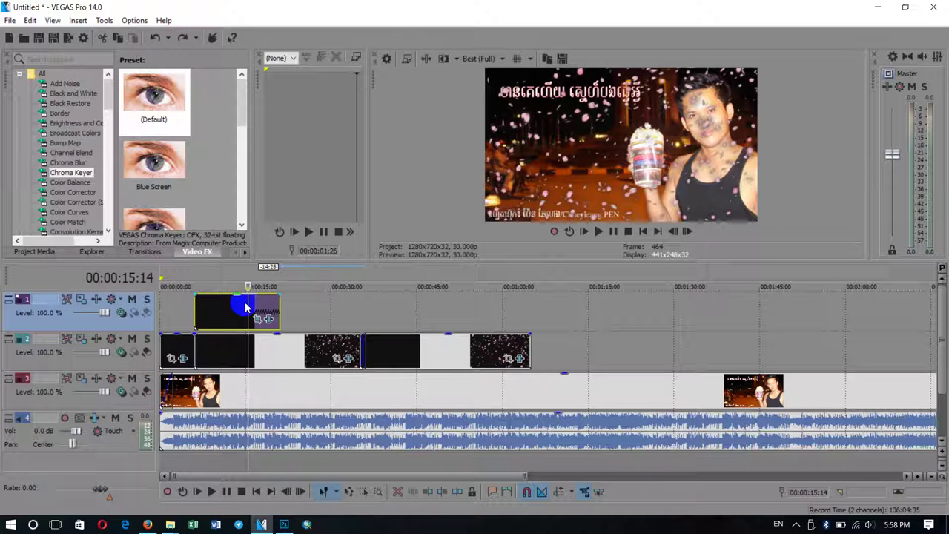
click(363, 337)
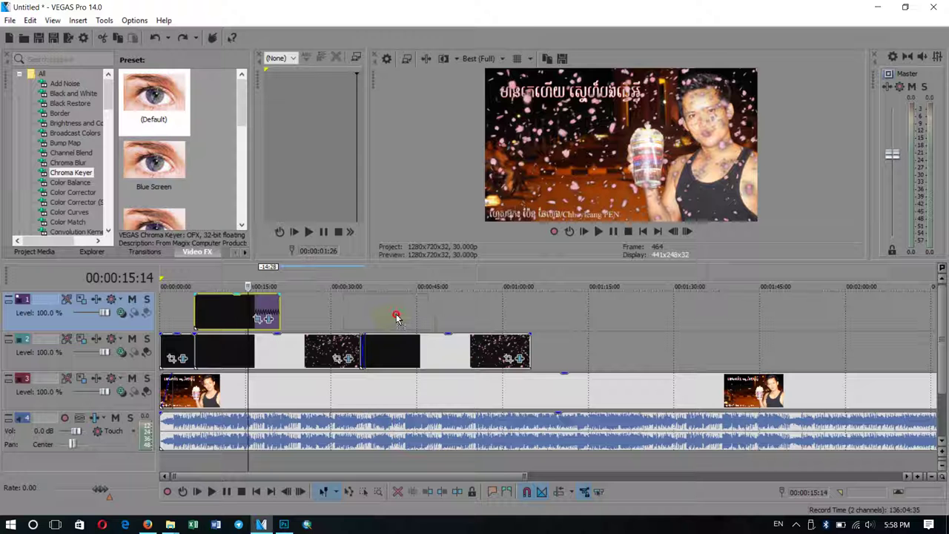
drag(404, 317, 540, 321)
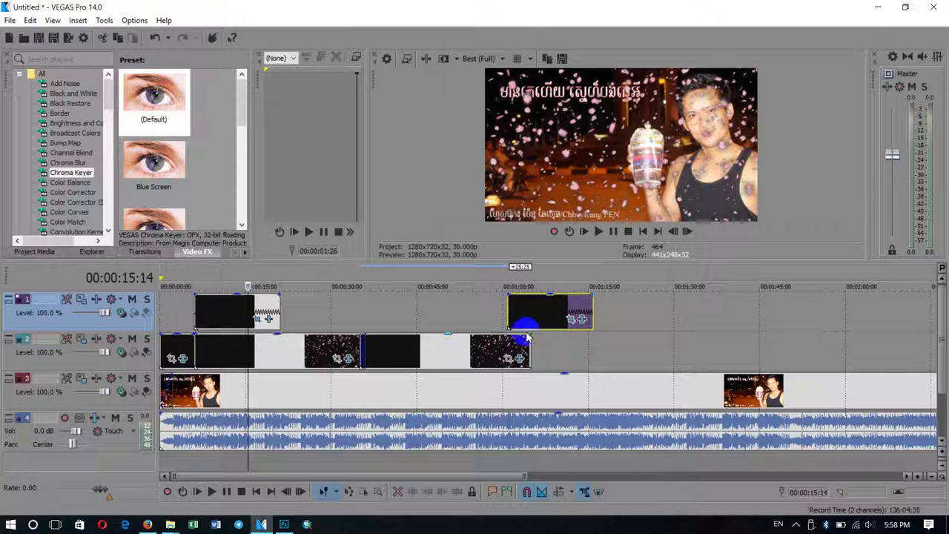
Copy the second cherry blossom clip together with its flipped overlay four times along the timeline, reaching past the end of the song.
click(448, 355)
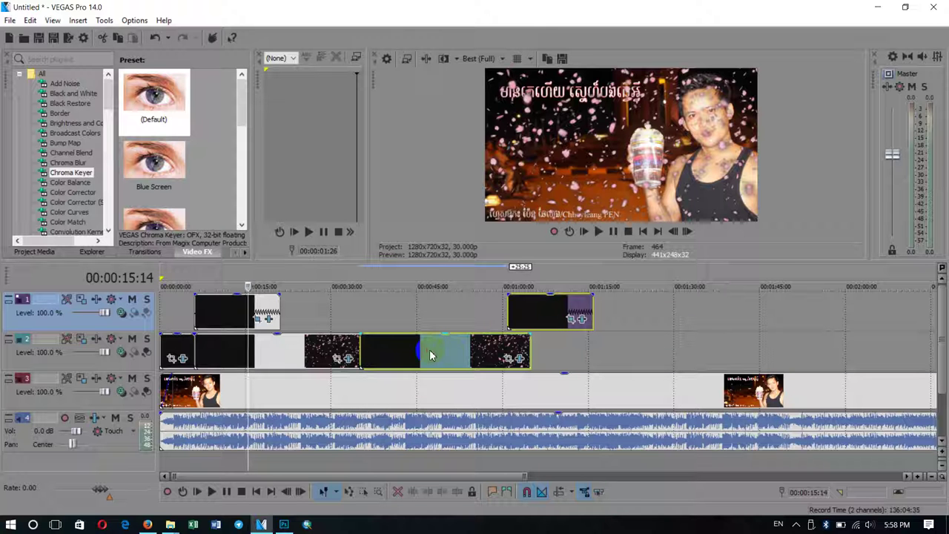
click(424, 354)
click(412, 351)
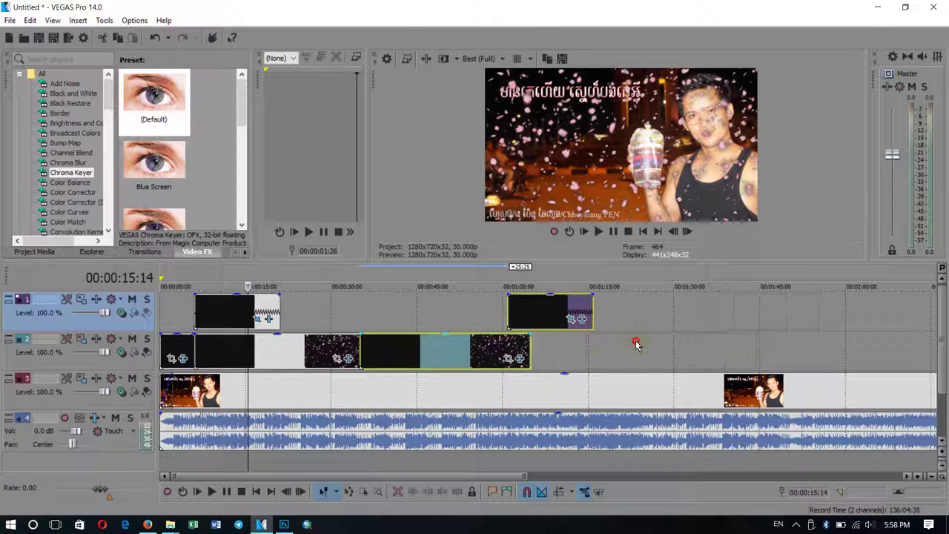
key(ctrl+v)
scroll(680, 359, down, 3)
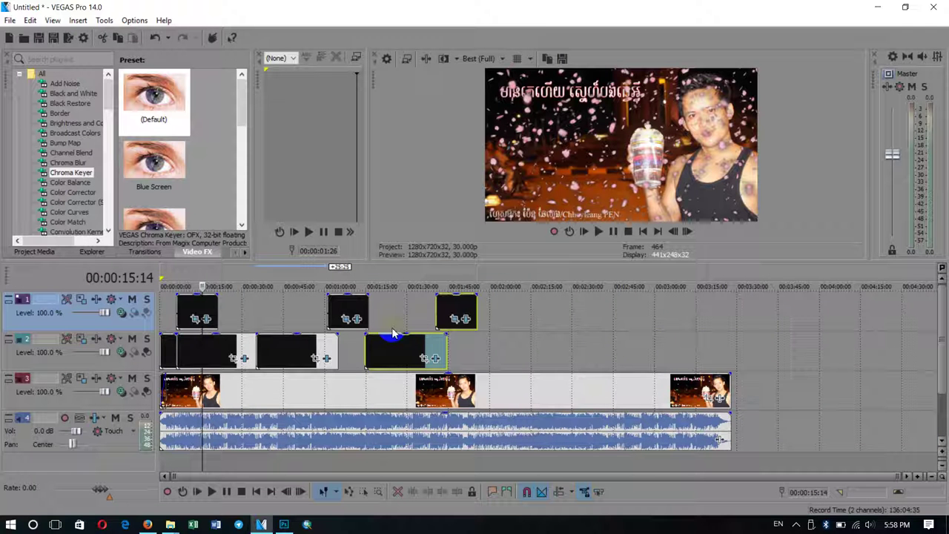
click(511, 380)
drag(512, 380, 502, 349)
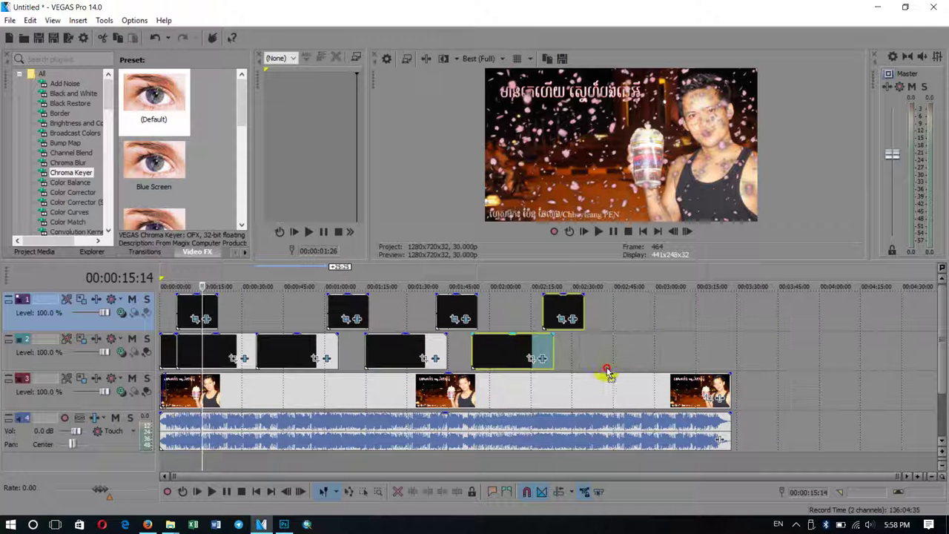
drag(611, 371, 611, 370)
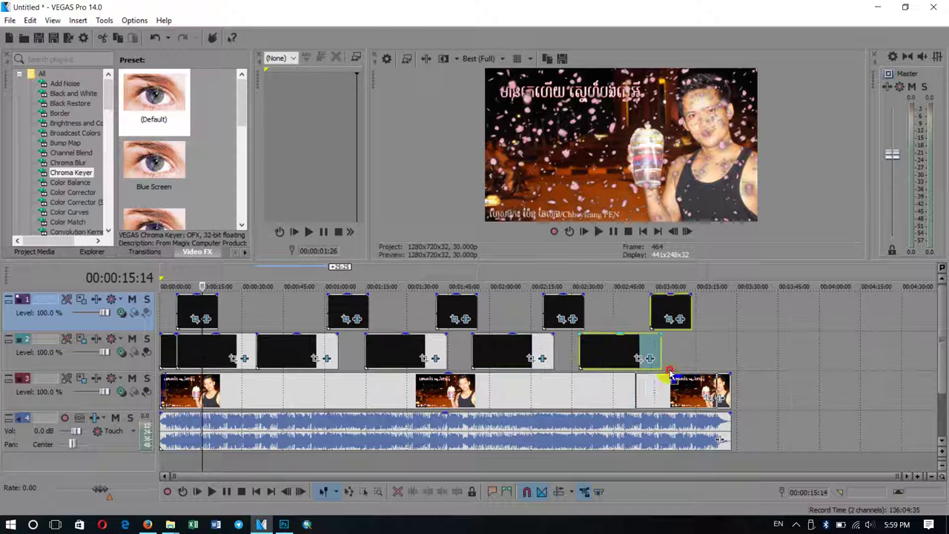
right_click(720, 359)
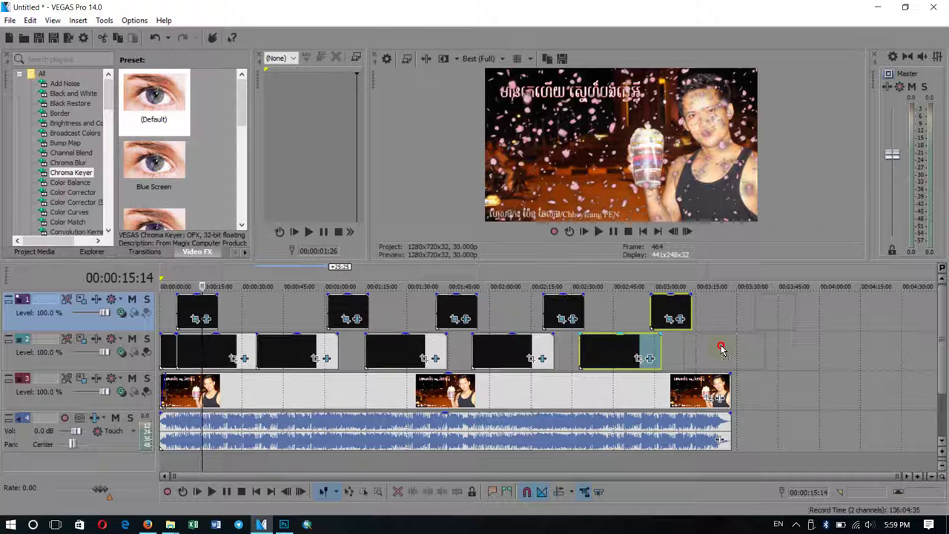
drag(722, 348, 725, 350)
Delete the flipped copy lying beyond the song and trim the last cherry blossom clip by 12:18 to end with the song.
click(790, 350)
click(767, 315)
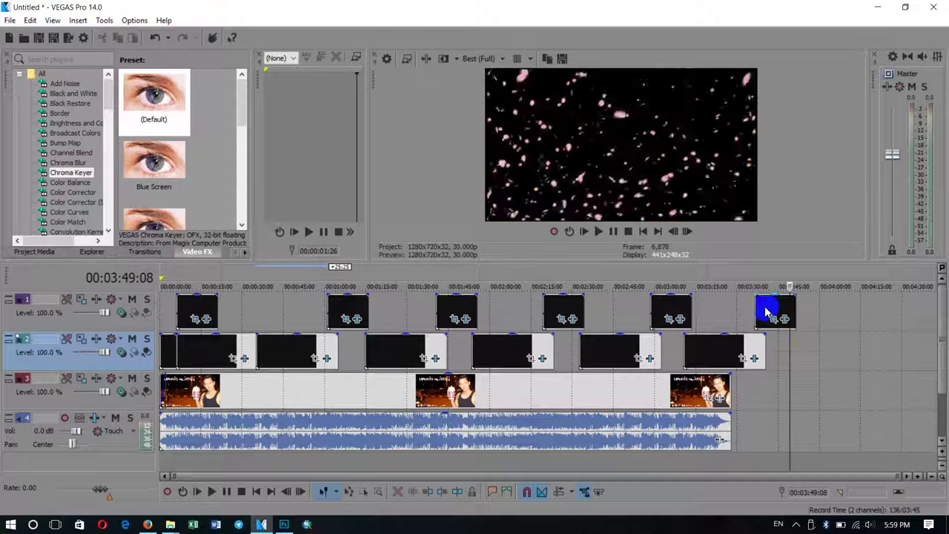
key(Delete)
click(745, 350)
click(707, 350)
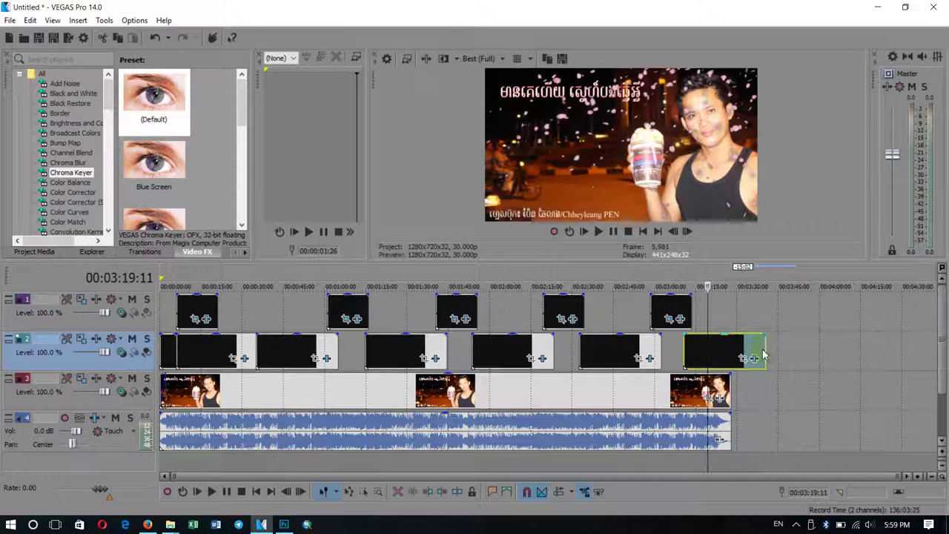
drag(766, 346, 732, 344)
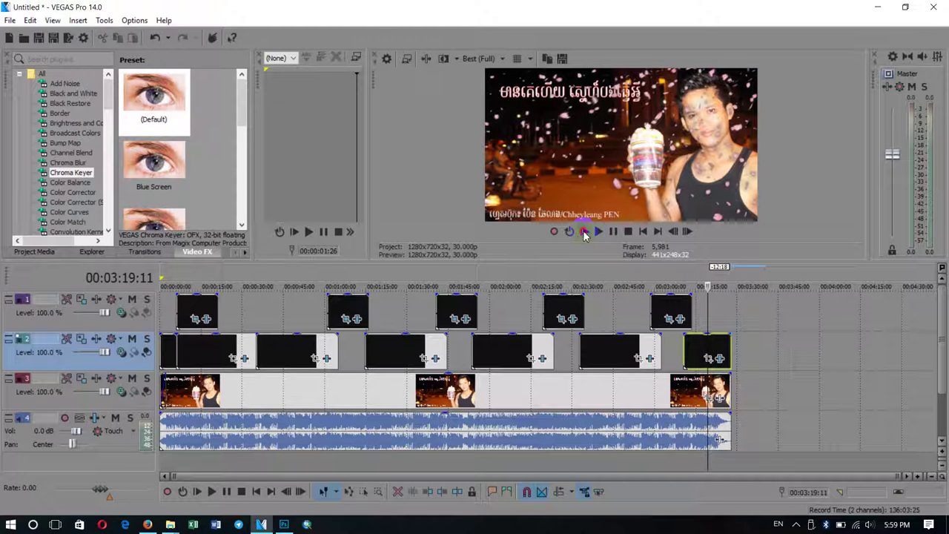
Play the project from the start and minimize all three video tracks and the audio track.
click(584, 231)
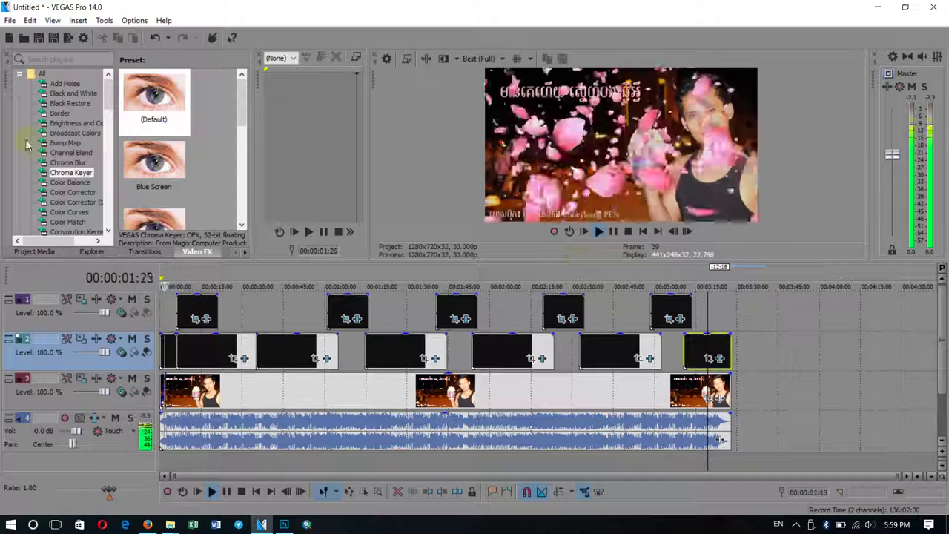
click(8, 299)
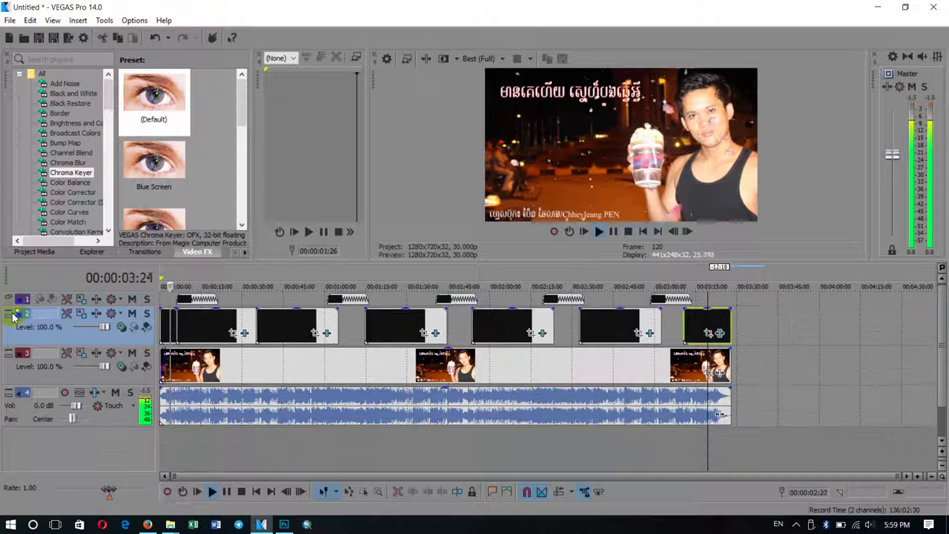
click(9, 314)
click(10, 332)
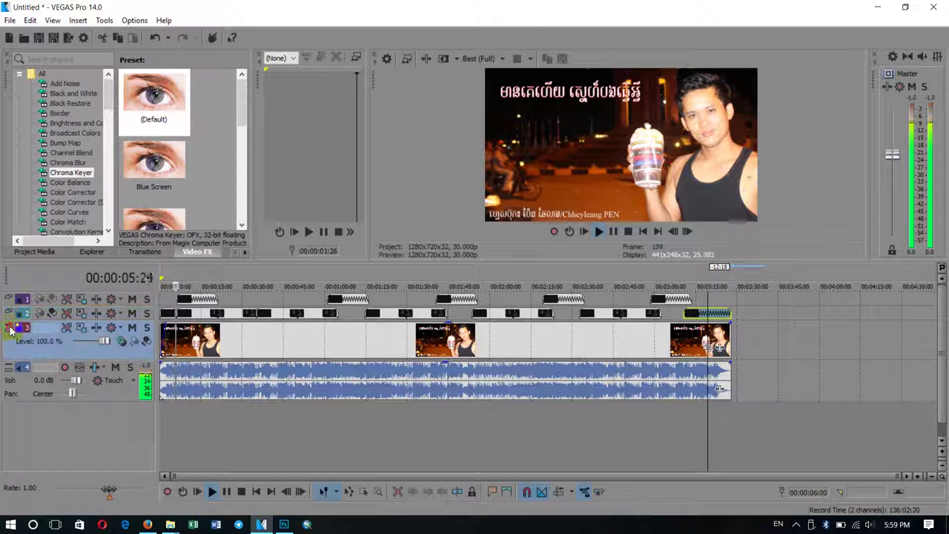
click(8, 327)
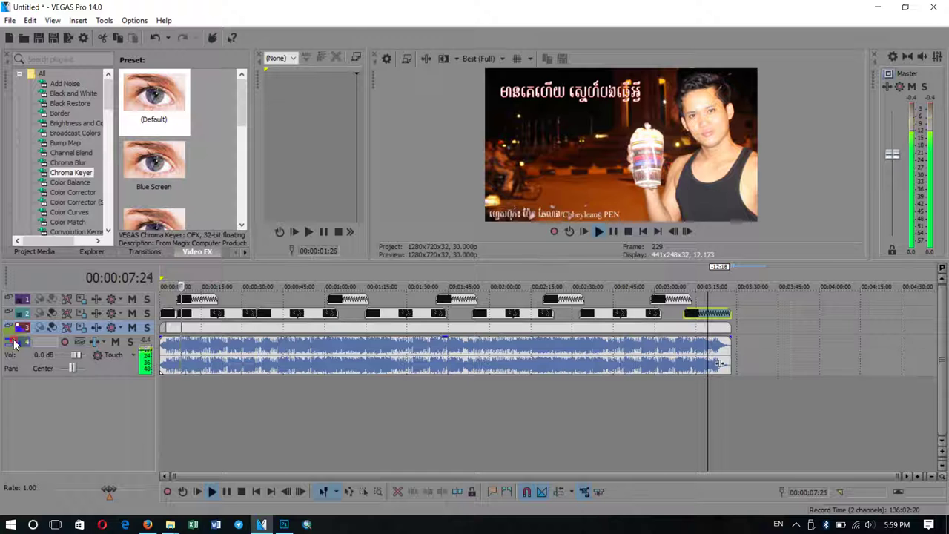
click(14, 341)
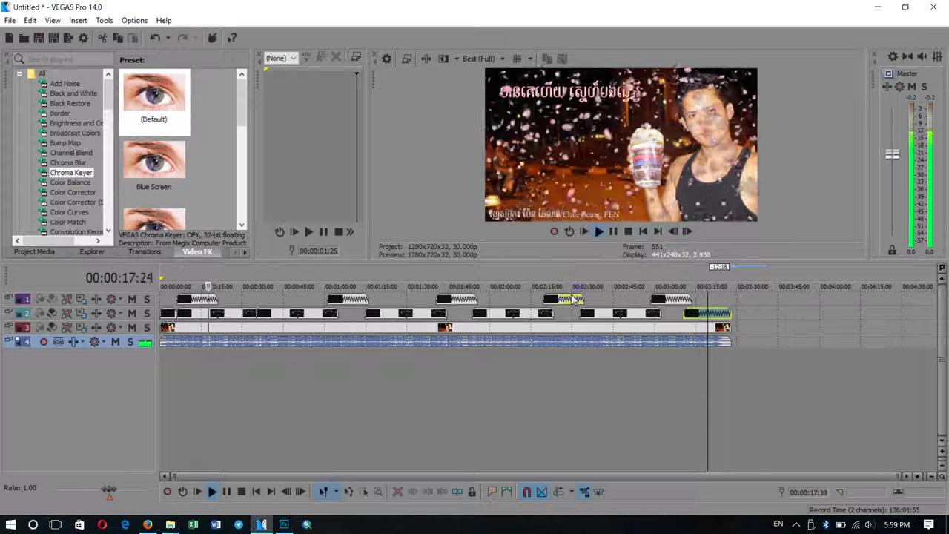
Enlarge the video preview to a display size of about 695x391 by shrinking the timeline area.
drag(569, 264, 594, 336)
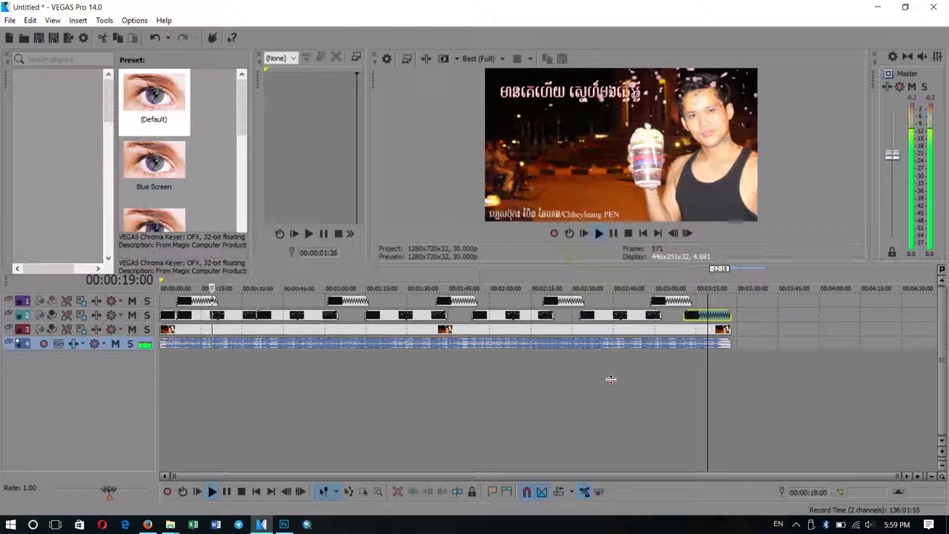
drag(610, 379, 611, 379)
click(501, 281)
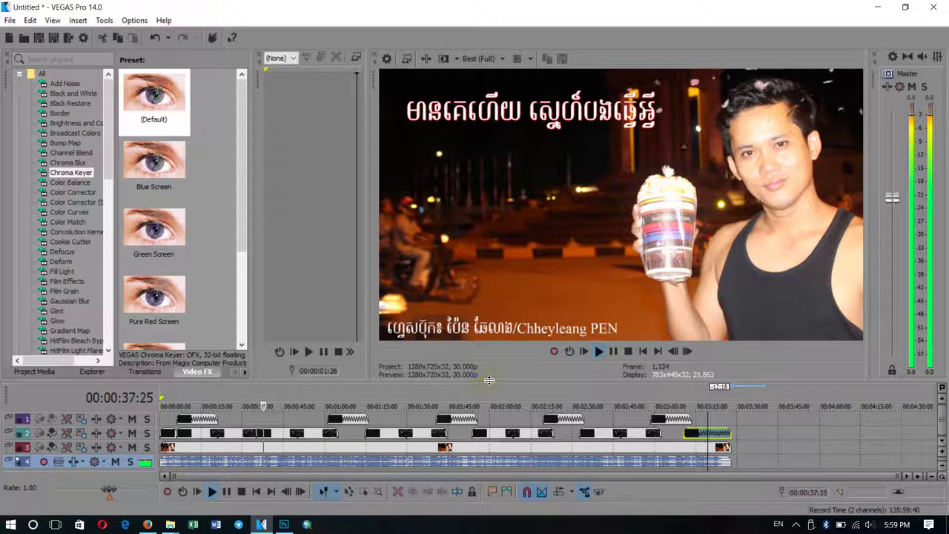
mouse_move(488, 349)
mouse_down()
mouse_move(490, 317)
mouse_move(496, 348)
mouse_up()
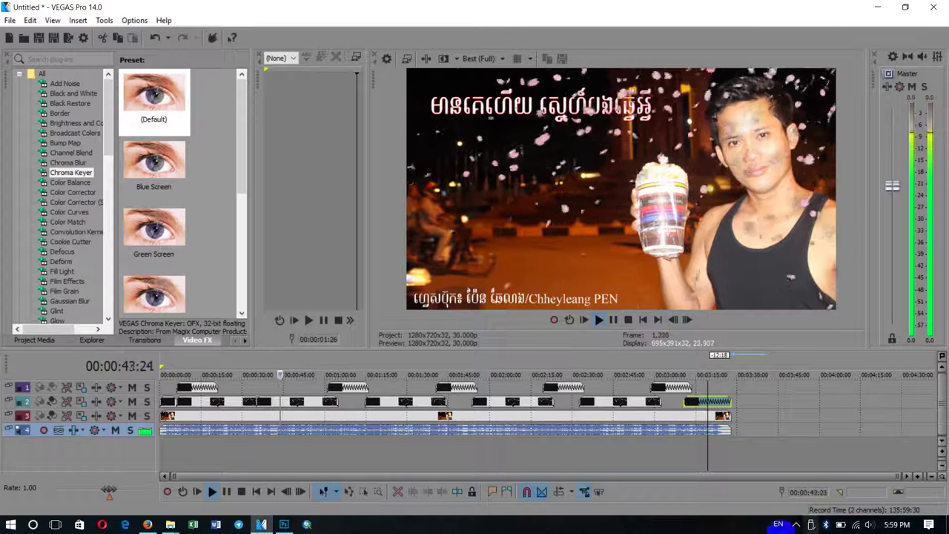
Set the loop region to the full length of the song's audio event.
click(511, 404)
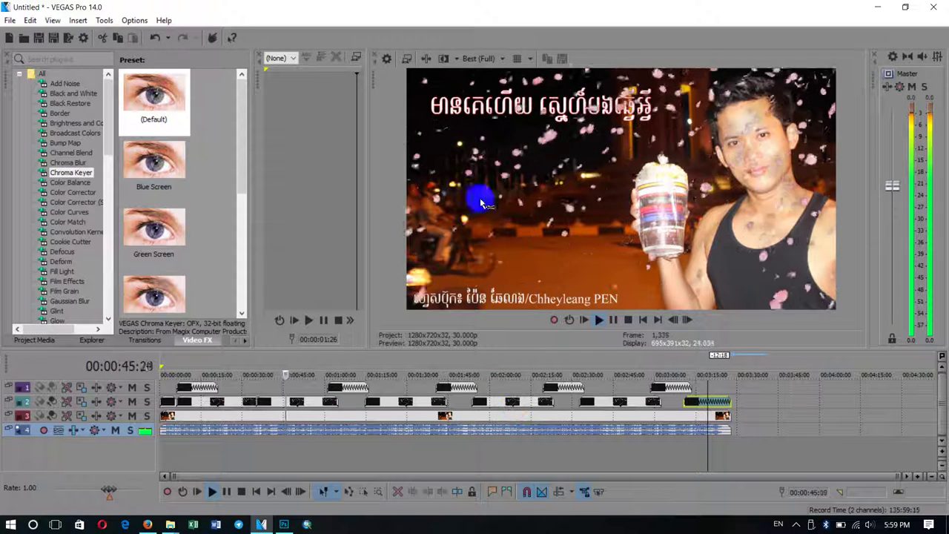
click(467, 465)
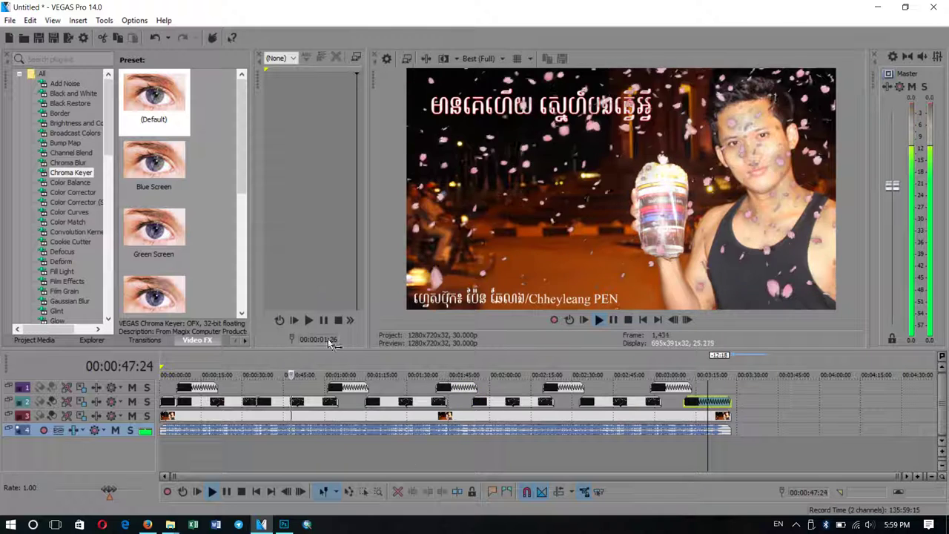
click(350, 430)
double_click(346, 422)
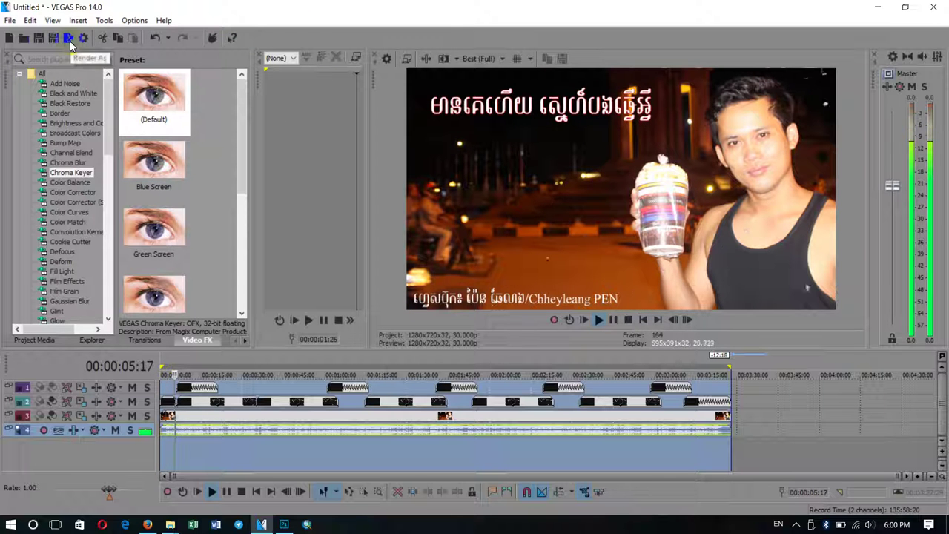
Open the render settings and name the output file មានគេហើយ ស្នេហ៍បងធ្វើអ្វី, copying the name from the existing MP4 in the Original Song folder.
click(6, 21)
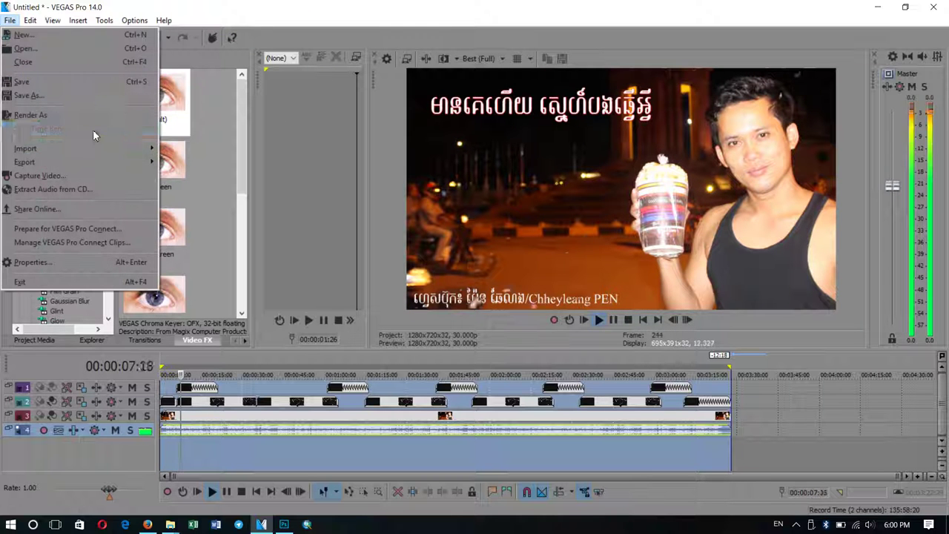
click(77, 115)
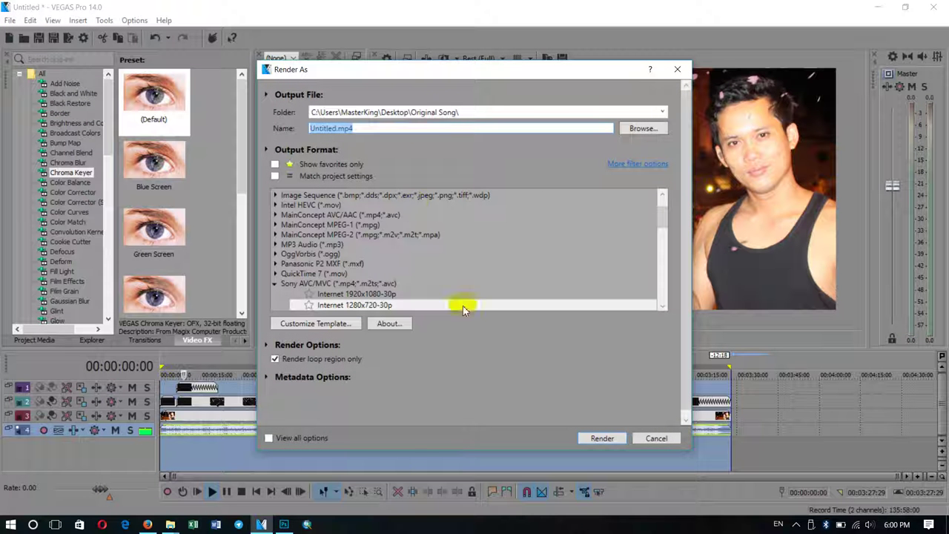
click(170, 524)
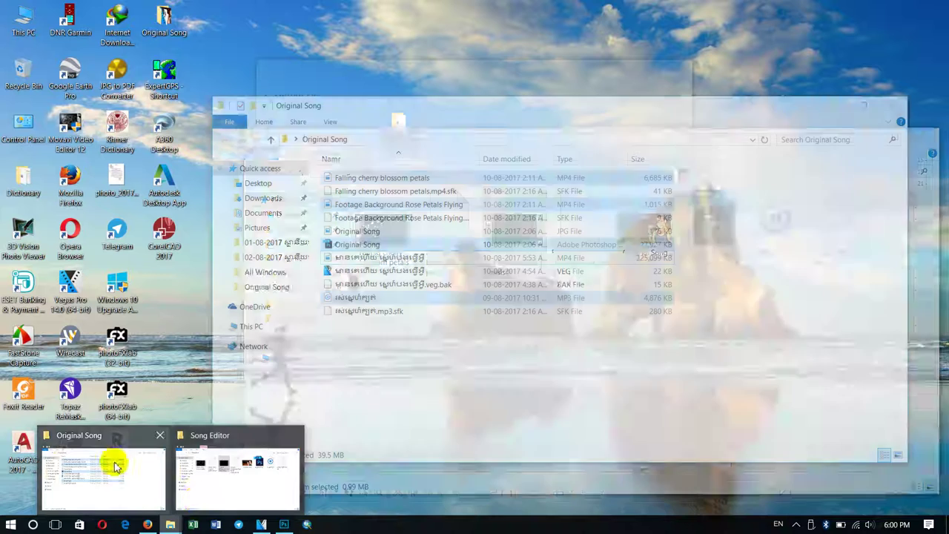
click(114, 463)
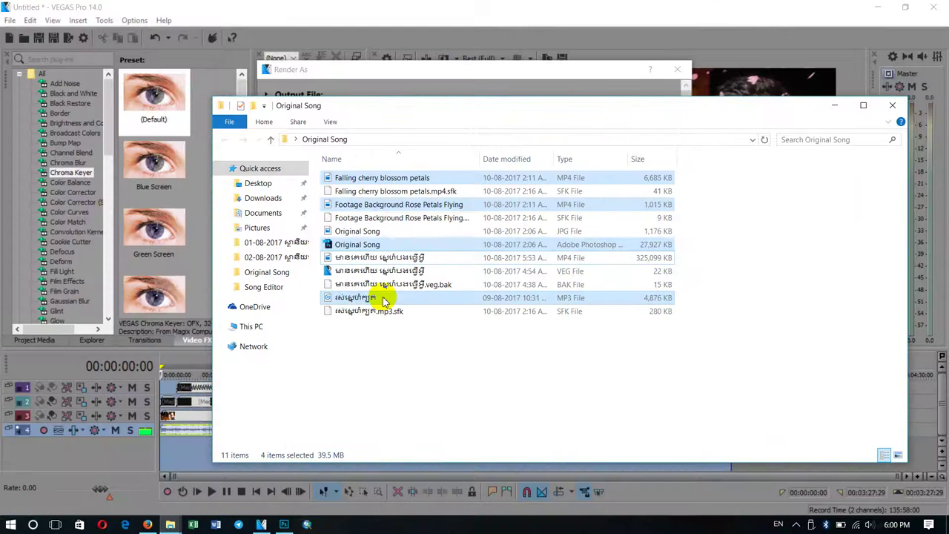
click(384, 258)
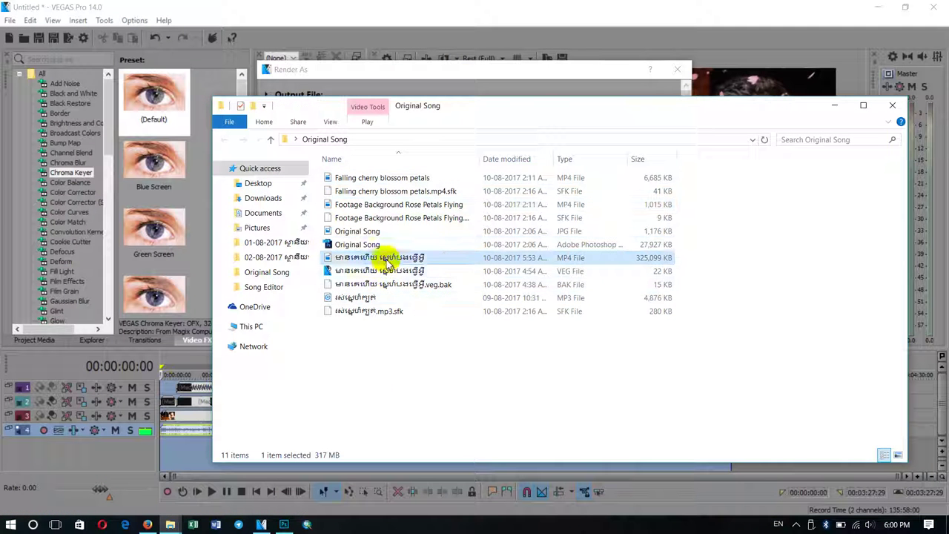
key(F2)
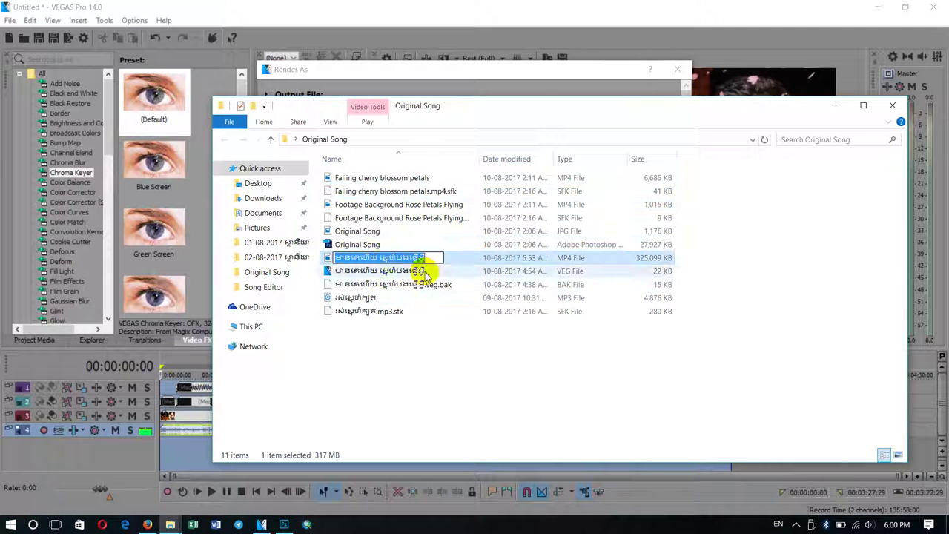
click(415, 76)
text(មានគេហើយ ស្នេហ៍បងធ្វើអ្វី)
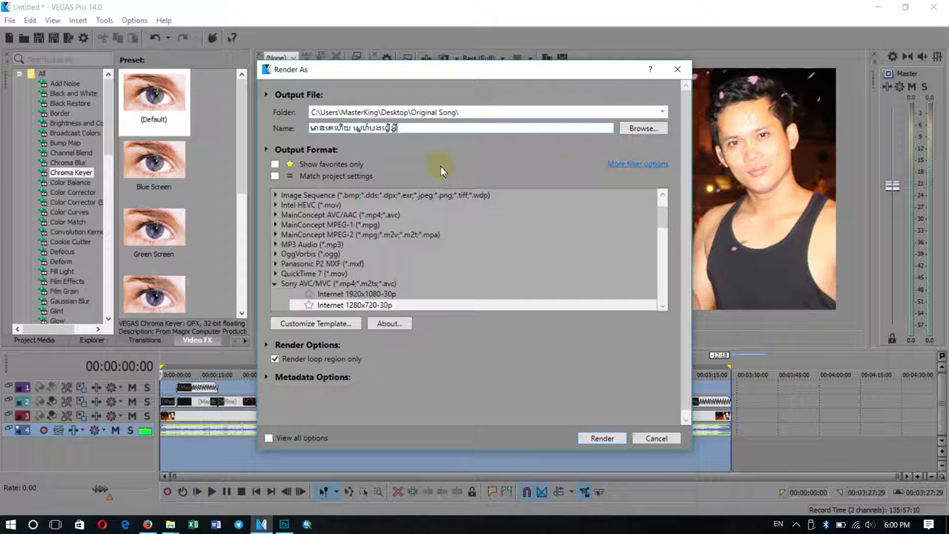
Set the output folder to Song Editor on the desktop and render the loop region with the Sony AVC/MVC template Internet 1920x1080-30p.
click(642, 128)
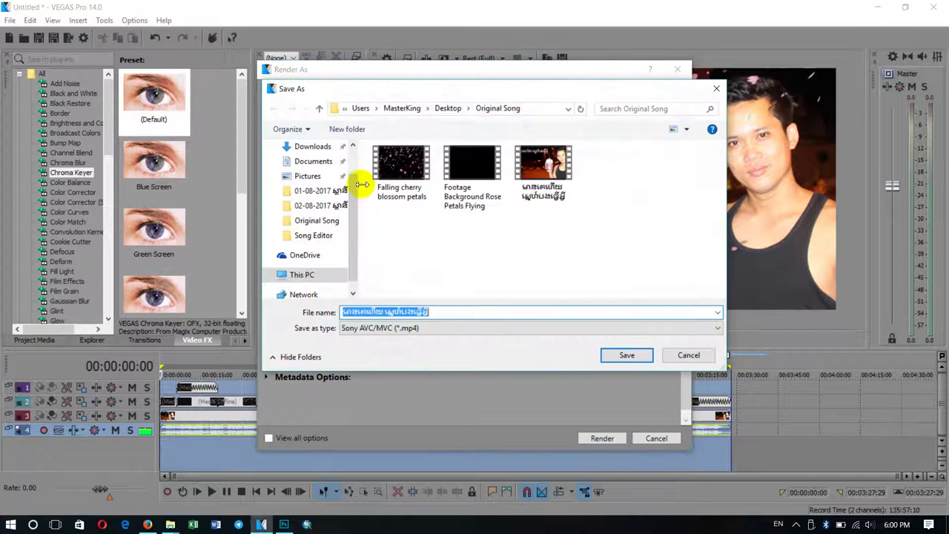
click(335, 236)
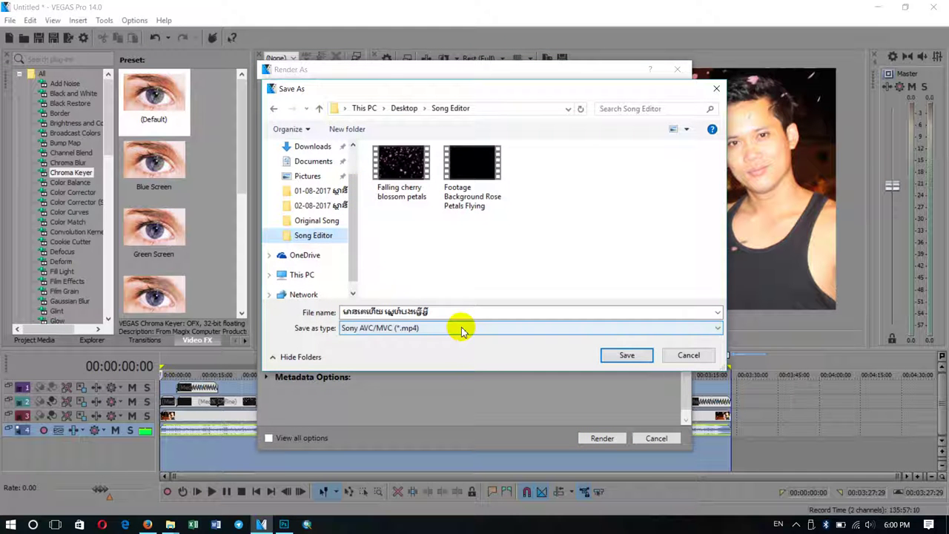
click(617, 358)
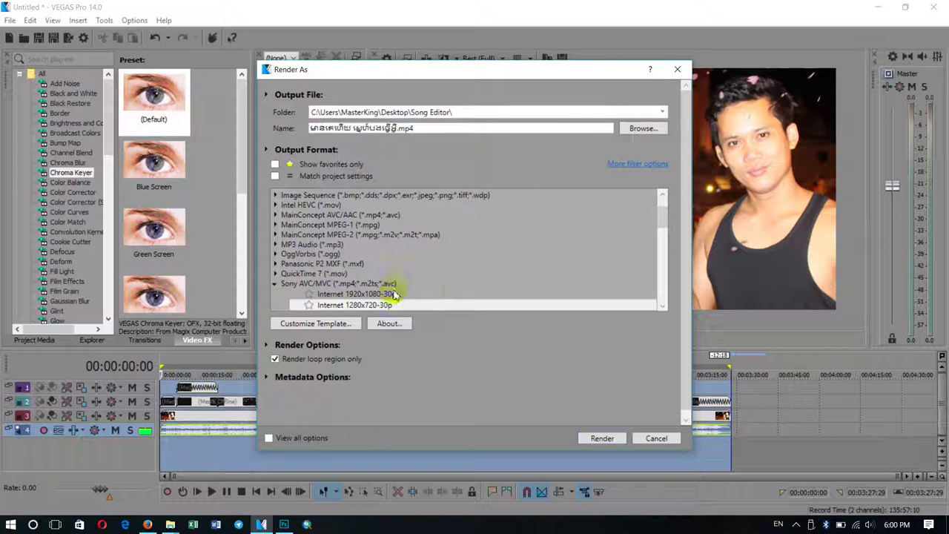
click(398, 295)
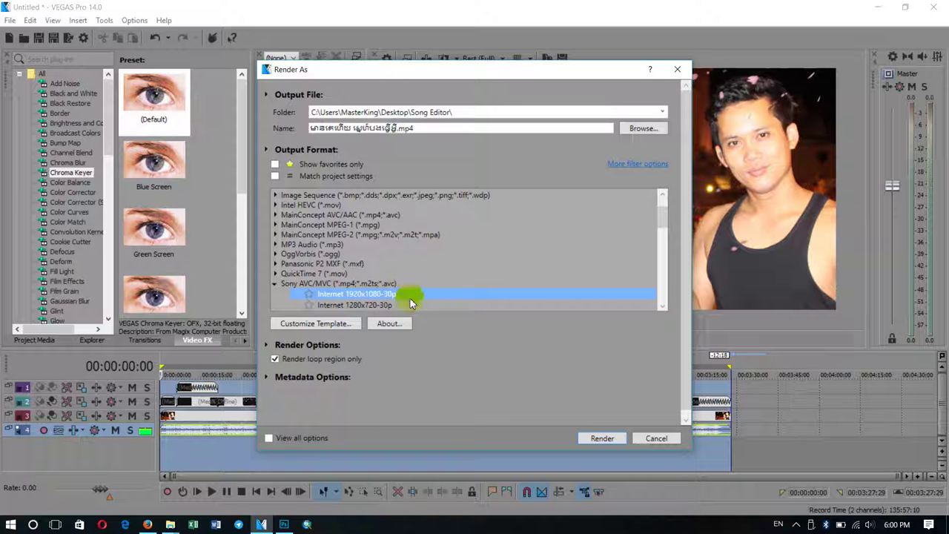
click(611, 440)
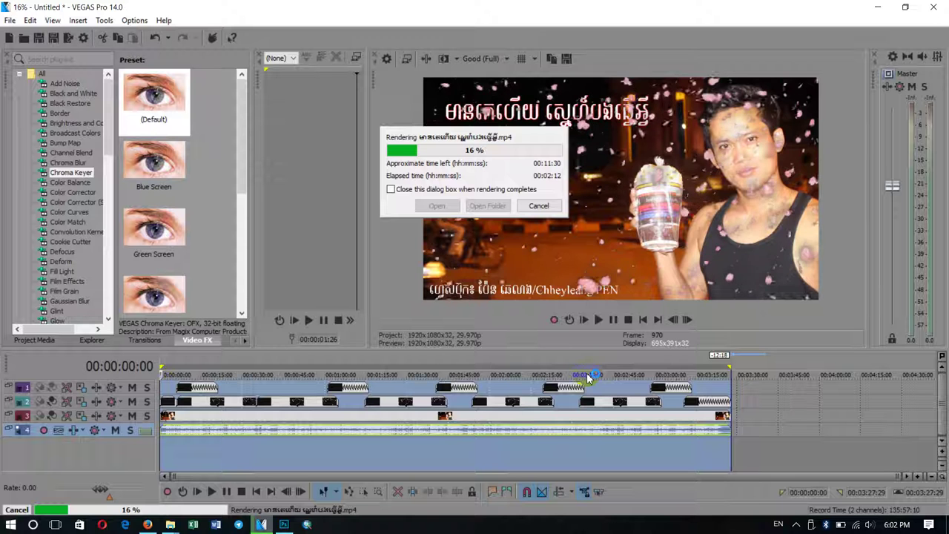
click(795, 522)
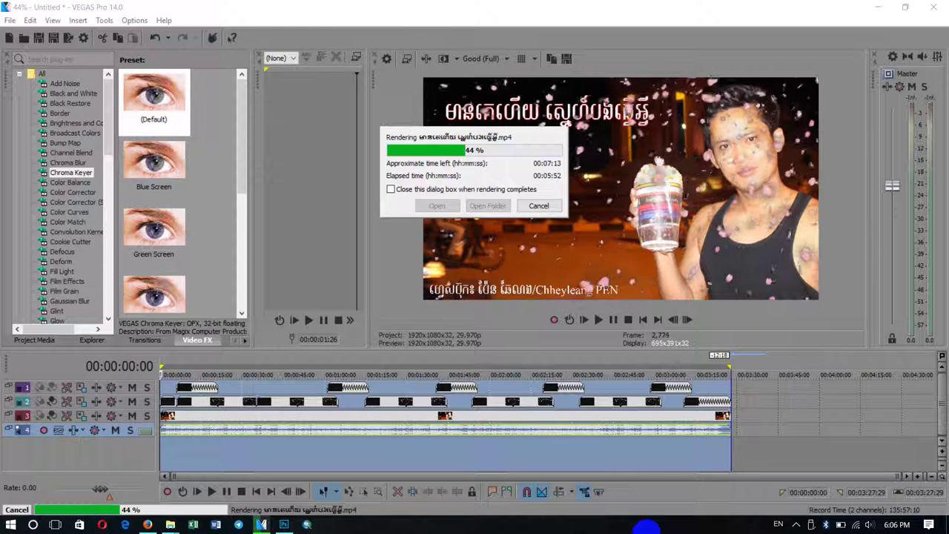
click(796, 524)
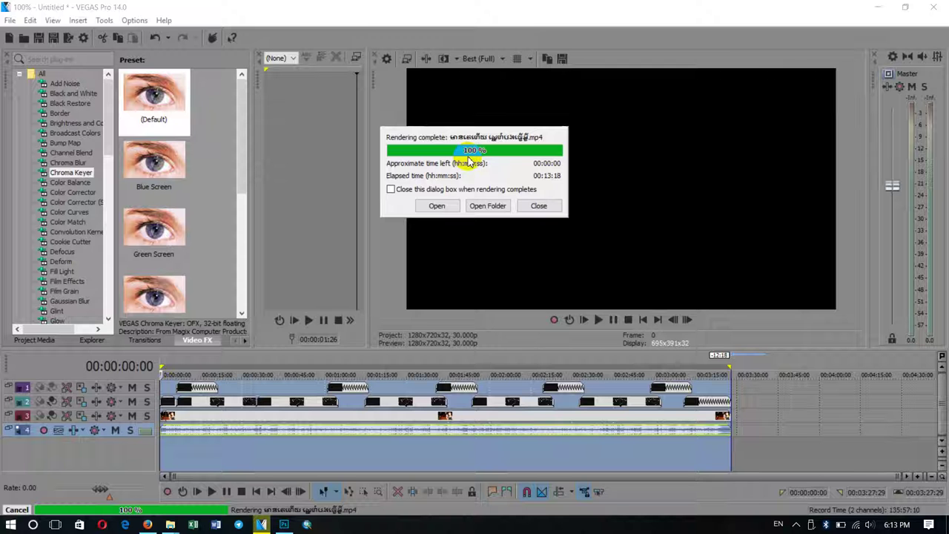
Open the render's output folder in File Explorer, examine the rendered MP4's file properties and open the video for playback.
click(488, 205)
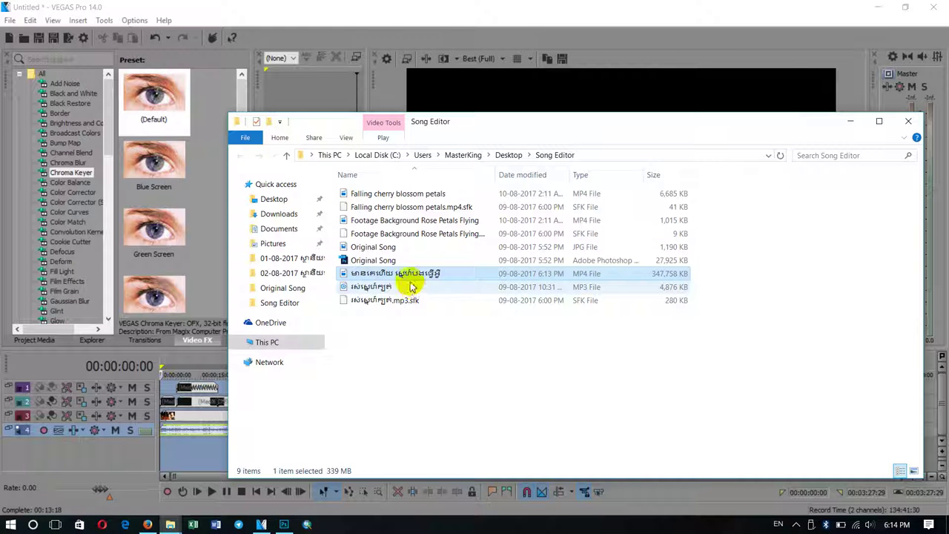
right_click(409, 272)
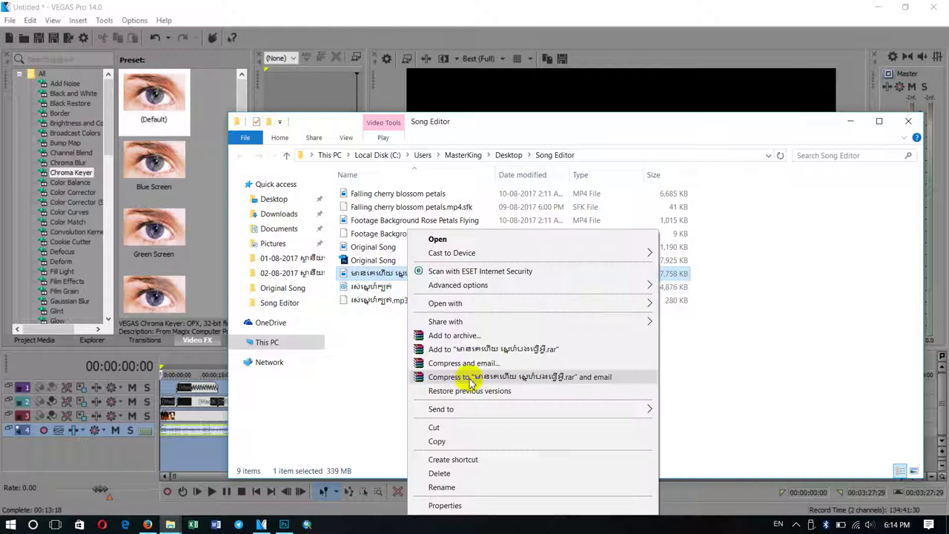
click(508, 505)
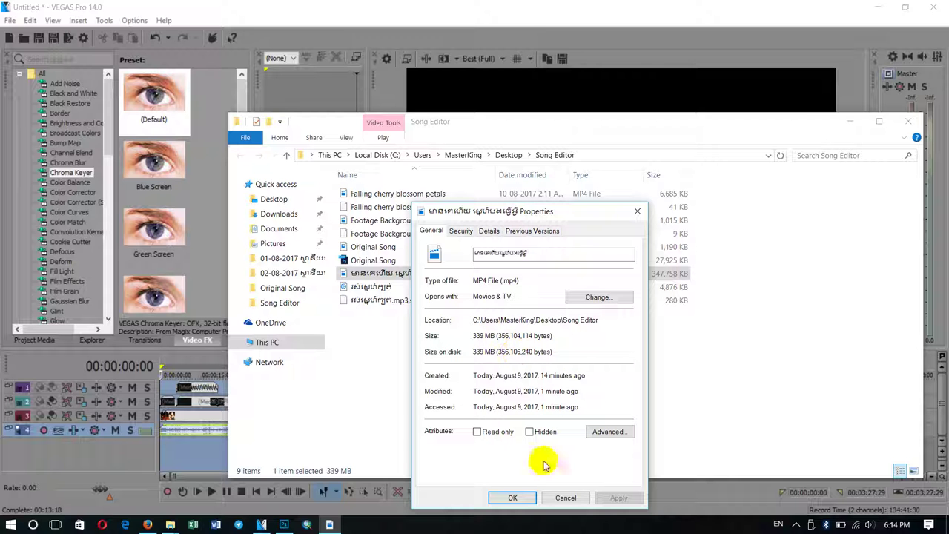
click(528, 495)
double_click(393, 275)
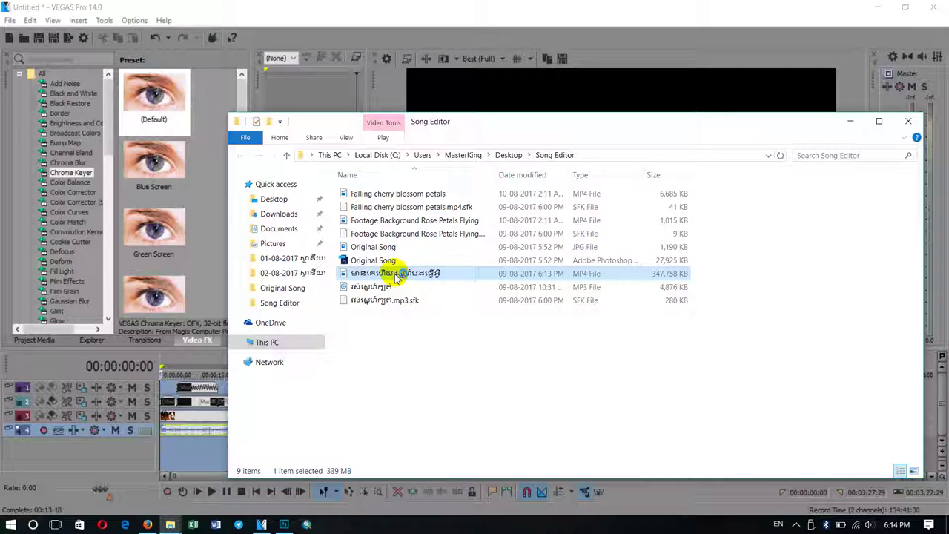